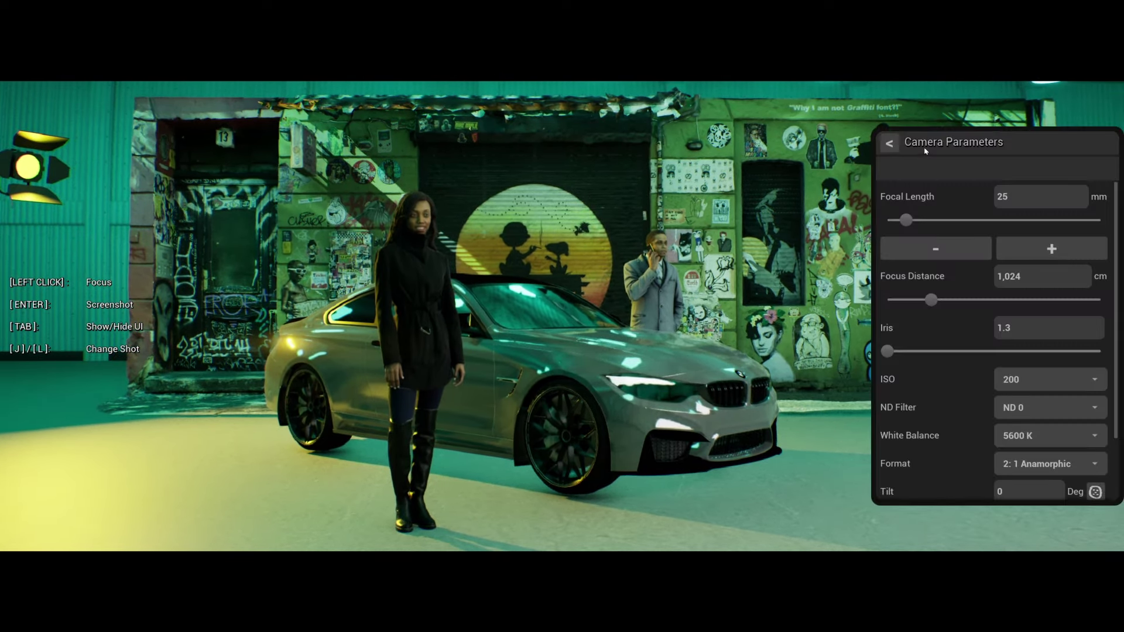
{"action": "left_click", "coordinate": [888, 144]}
{"action": "key", "text": "s"}
{"action": "right_click_drag", "start_coordinate": [702, 338], "coordinate": [637, 310]}
{"action": "key", "text": "d"}
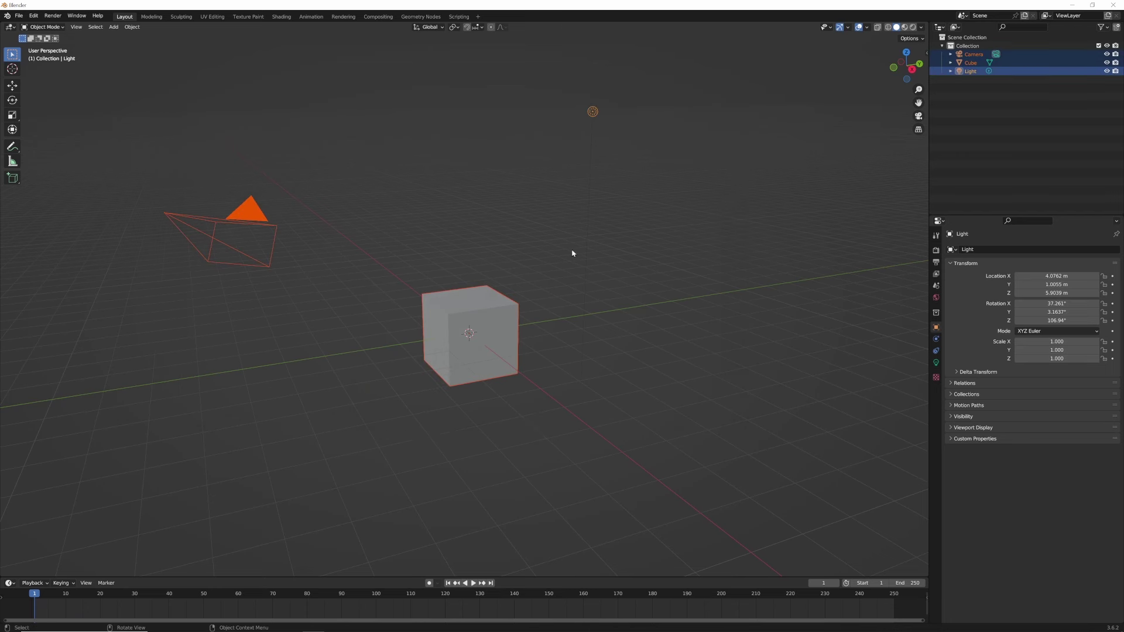
- Delete the default camera and light from the scene, leaving only the cube
{"action": "left_click", "coordinate": [506, 224]}
{"action": "left_click_drag", "start_coordinate": [403, 229], "coordinate": [545, 420]}
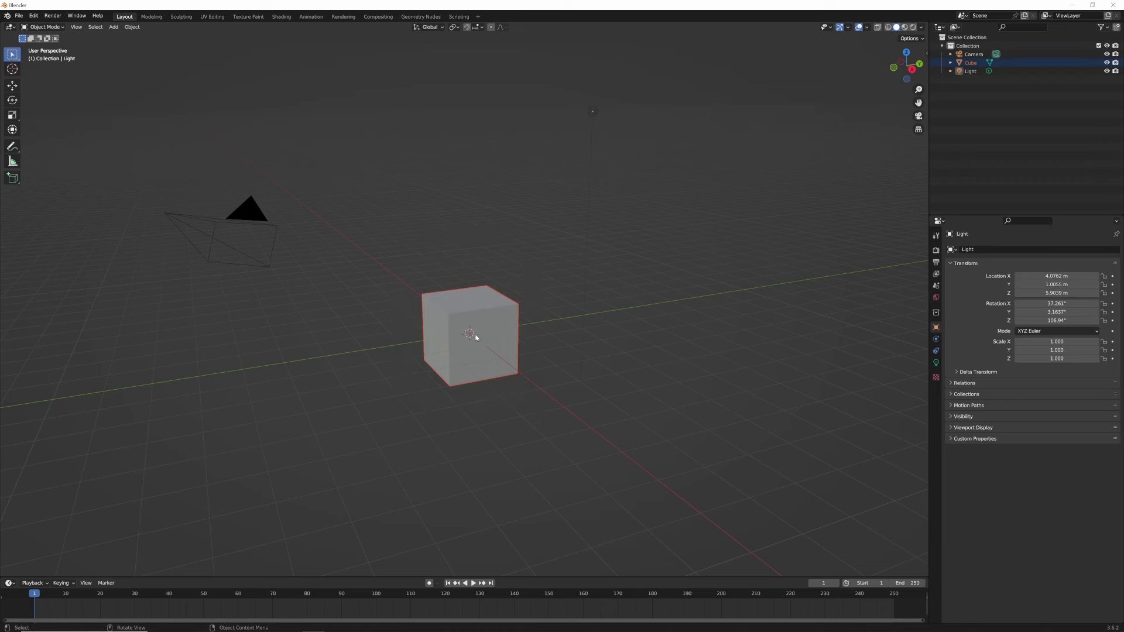
{"action": "left_click_drag", "start_coordinate": [159, 185], "coordinate": [327, 328]}
{"action": "key", "text": "Delete"}
{"action": "left_click", "coordinate": [628, 117]}
{"action": "key", "text": "Delete"}
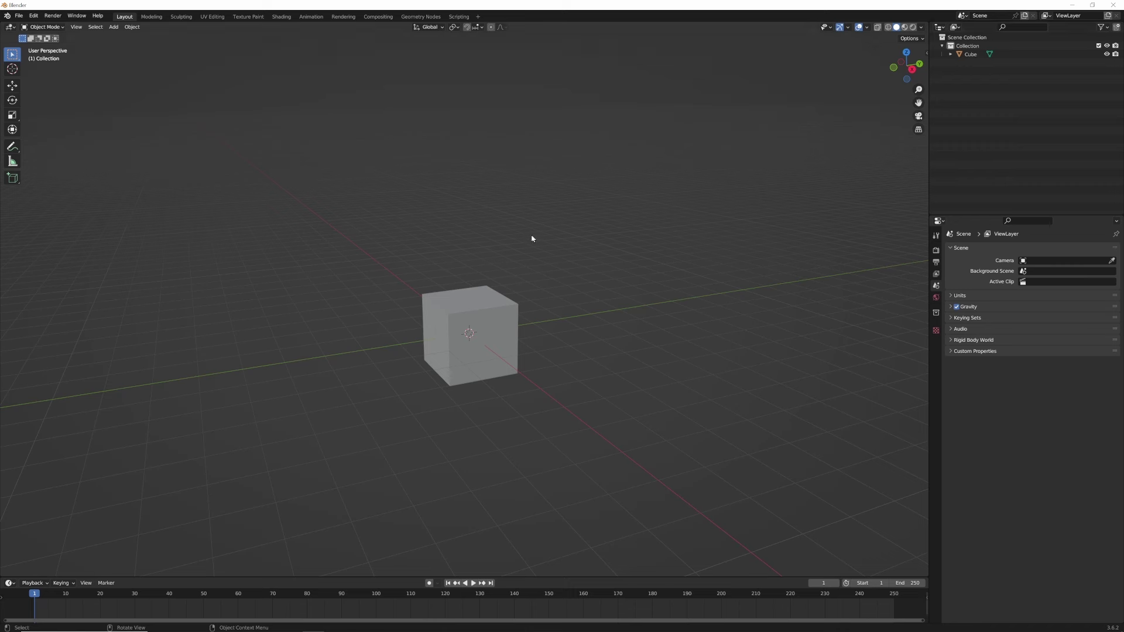
- Move the cube vertically so that it rests on the ground grid at the world origin, and deselect it
{"action": "left_click_drag", "start_coordinate": [375, 235], "coordinate": [567, 430]}
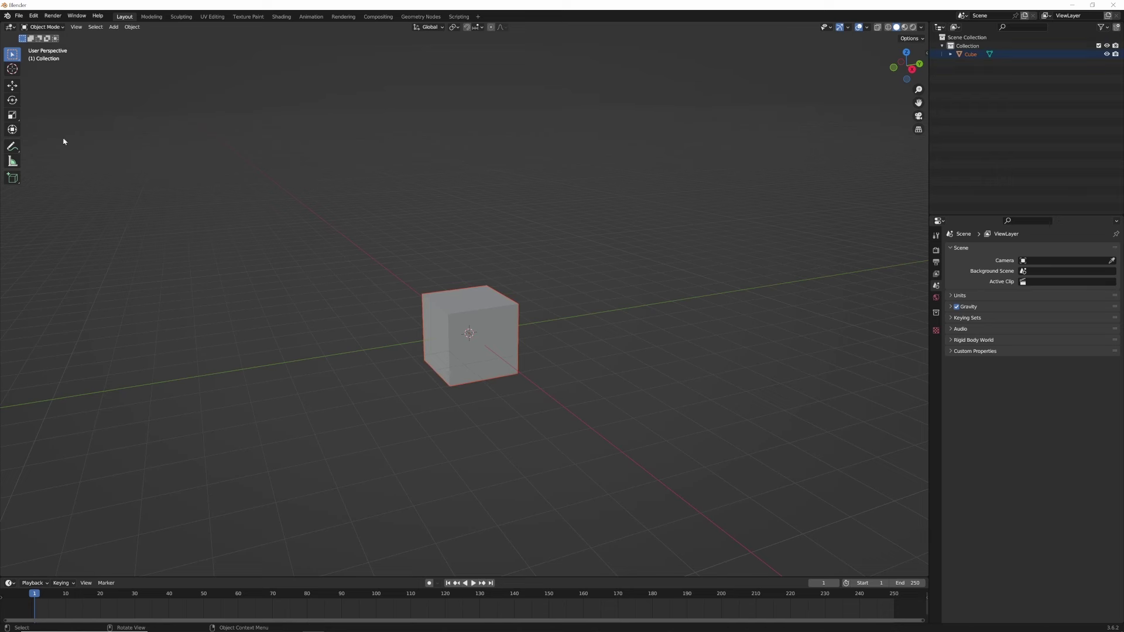
{"action": "left_click", "coordinate": [12, 86]}
{"action": "left_click_drag", "start_coordinate": [469, 302], "coordinate": [471, 235]}
{"action": "middle_click_drag", "start_coordinate": [471, 237], "coordinate": [498, 273]}
{"action": "scroll", "coordinate": [498, 272], "scroll_direction": "up", "scroll_amount": 4}
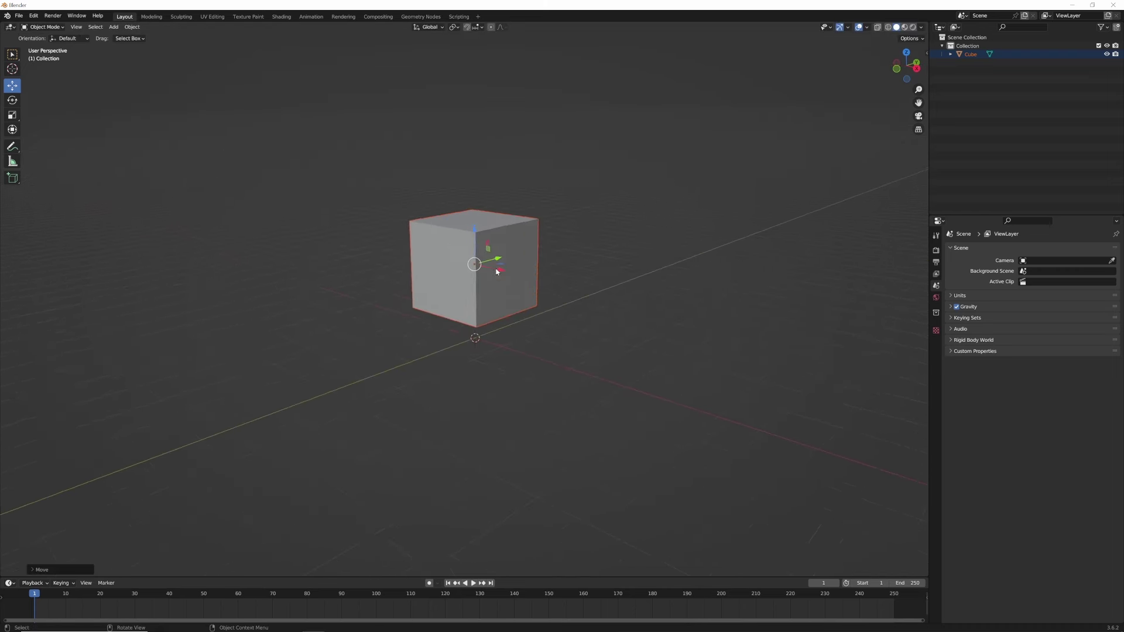
{"action": "middle_click_drag", "start_coordinate": [499, 282], "coordinate": [491, 350]}
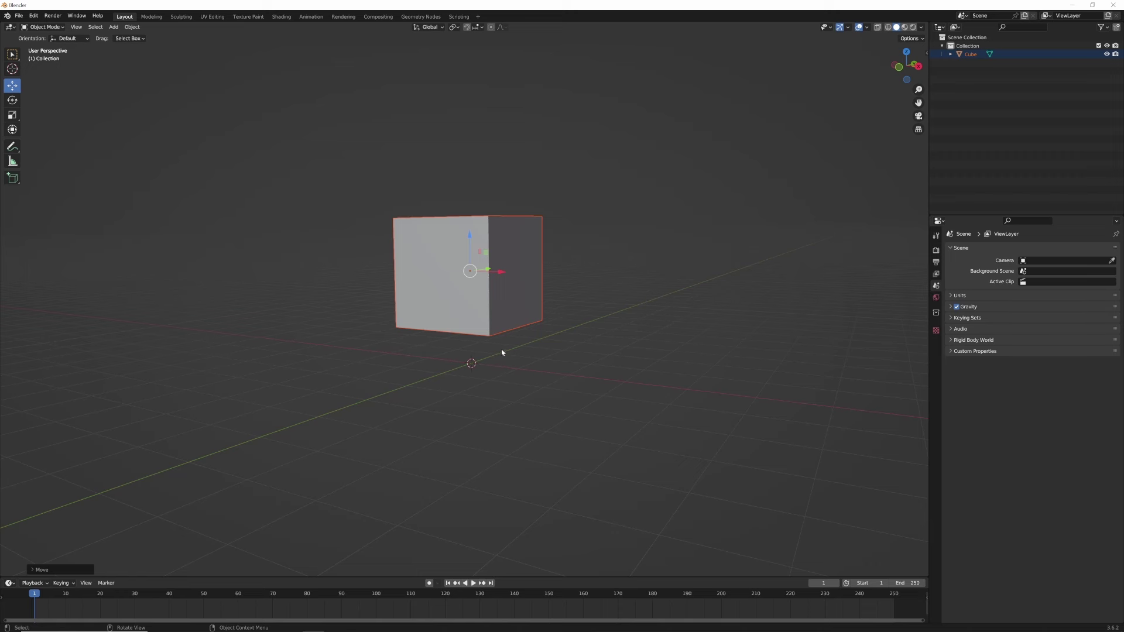
{"action": "middle_click_drag", "start_coordinate": [501, 348], "coordinate": [454, 378], "text": "shift"}
{"action": "left_click_drag", "start_coordinate": [457, 258], "coordinate": [465, 294]}
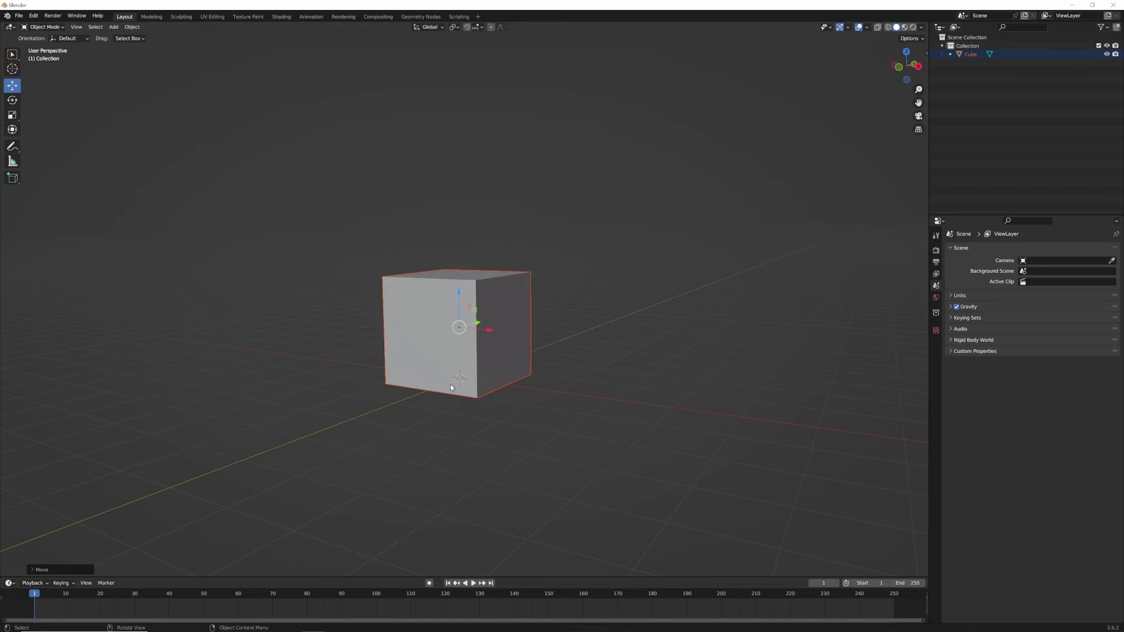
{"action": "mouse_move", "coordinate": [526, 347]}
{"action": "middle_mouse_down"}
{"action": "mouse_move", "coordinate": [466, 346]}
{"action": "mouse_move", "coordinate": [560, 349]}
{"action": "mouse_move", "coordinate": [536, 347]}
{"action": "middle_mouse_up"}
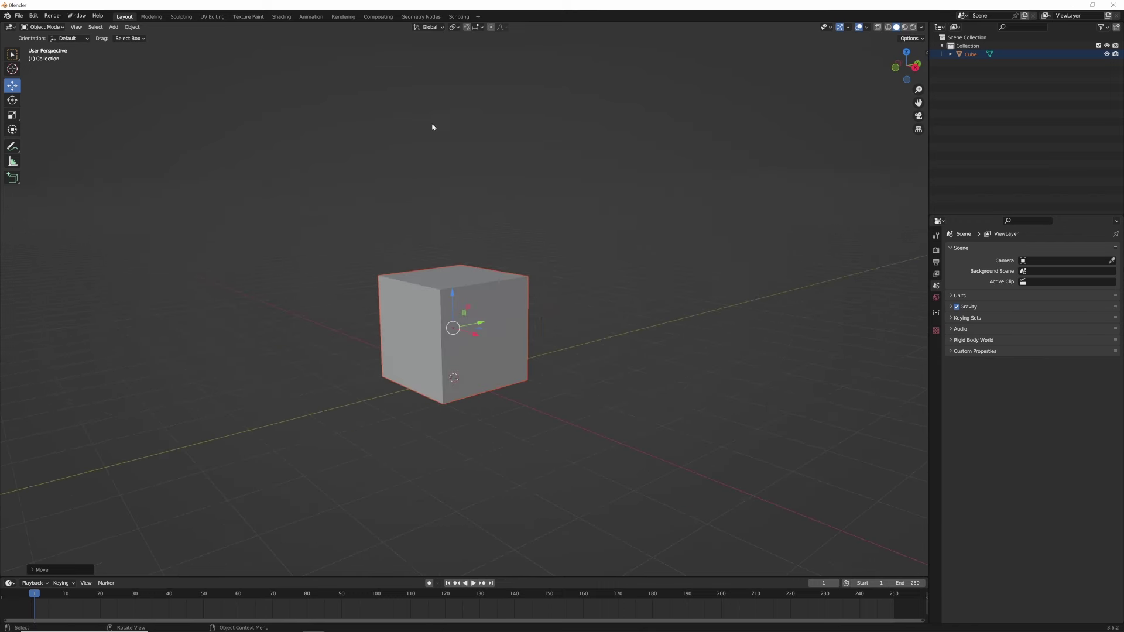
{"action": "middle_click_drag", "start_coordinate": [497, 246], "coordinate": [478, 307]}
{"action": "left_click", "coordinate": [408, 287]}
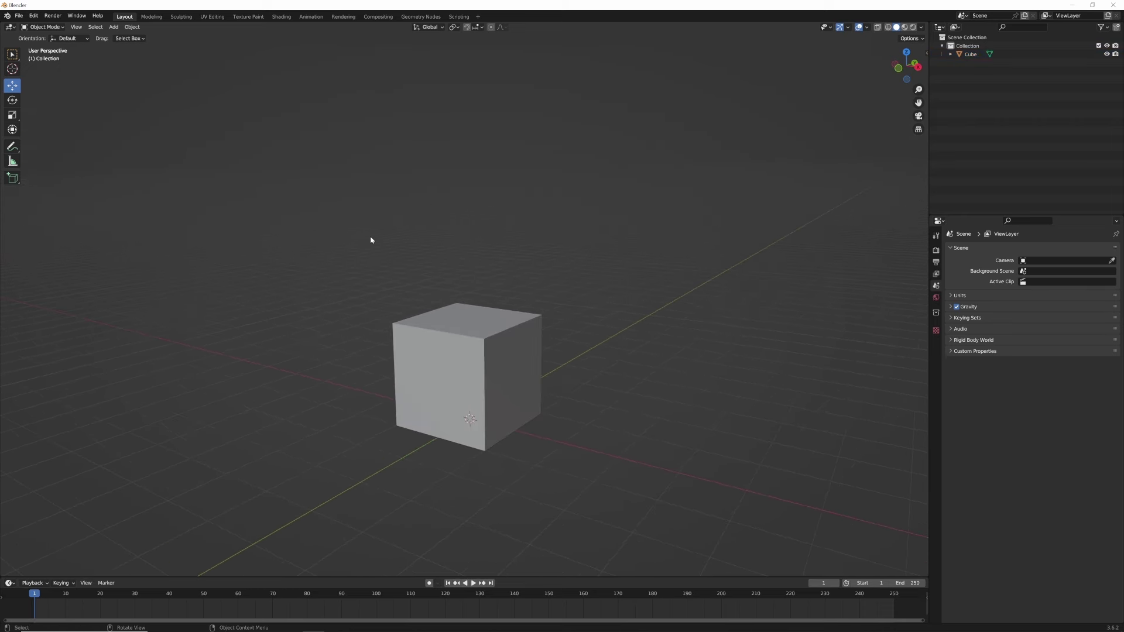
- Add a Monkey mesh and raise it to a Z location of about 3.2 m, above the cube
{"action": "key", "text": "shift+a"}
{"action": "mouse_move", "coordinate": [337, 220]}
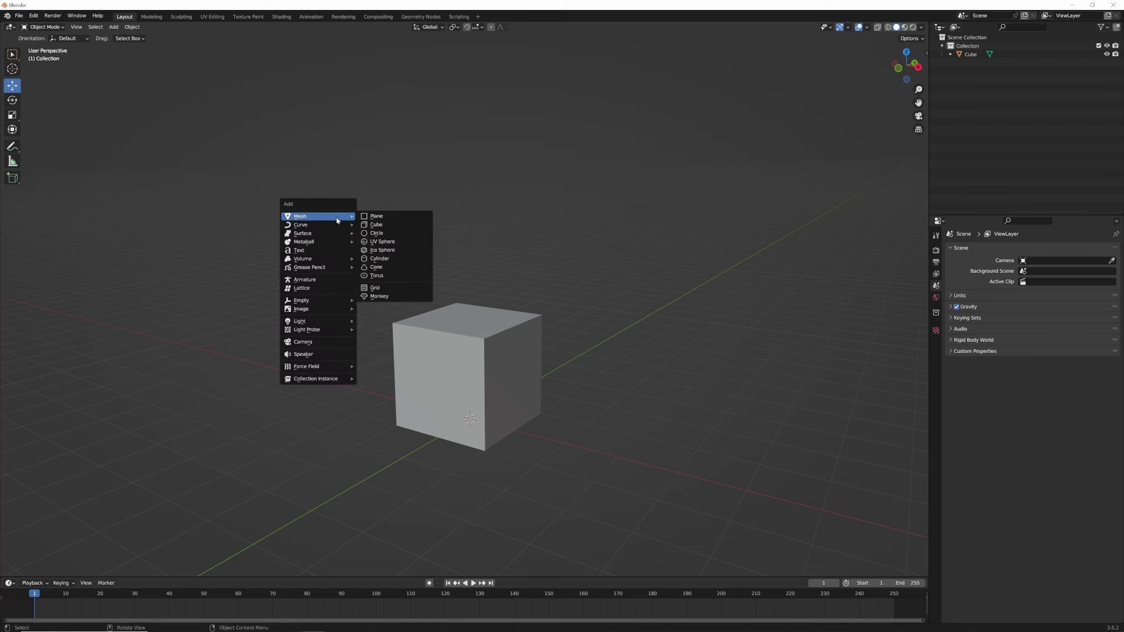
{"action": "mouse_move", "coordinate": [334, 248]}
{"action": "left_click", "coordinate": [378, 297]}
{"action": "left_click_drag", "start_coordinate": [470, 374], "coordinate": [475, 212]}
{"action": "left_click", "coordinate": [556, 220]}
{"action": "scroll", "coordinate": [509, 281], "scroll_direction": "up", "scroll_amount": 3}
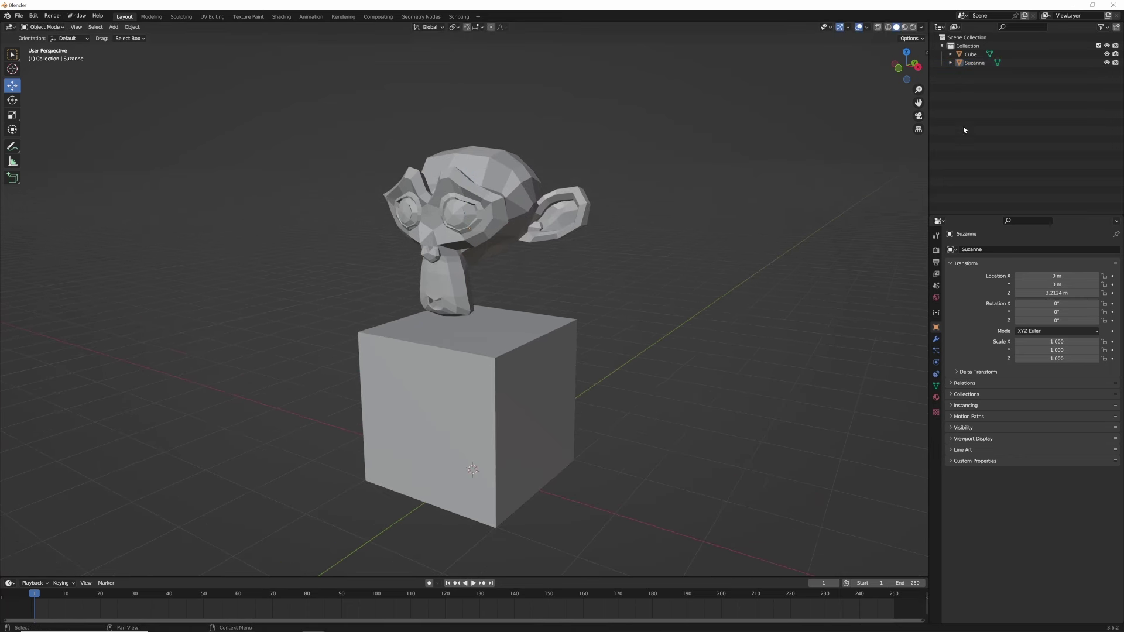
- Select the cube and the monkey together as the objects for export
{"action": "left_click", "coordinate": [966, 52], "text": "shift"}
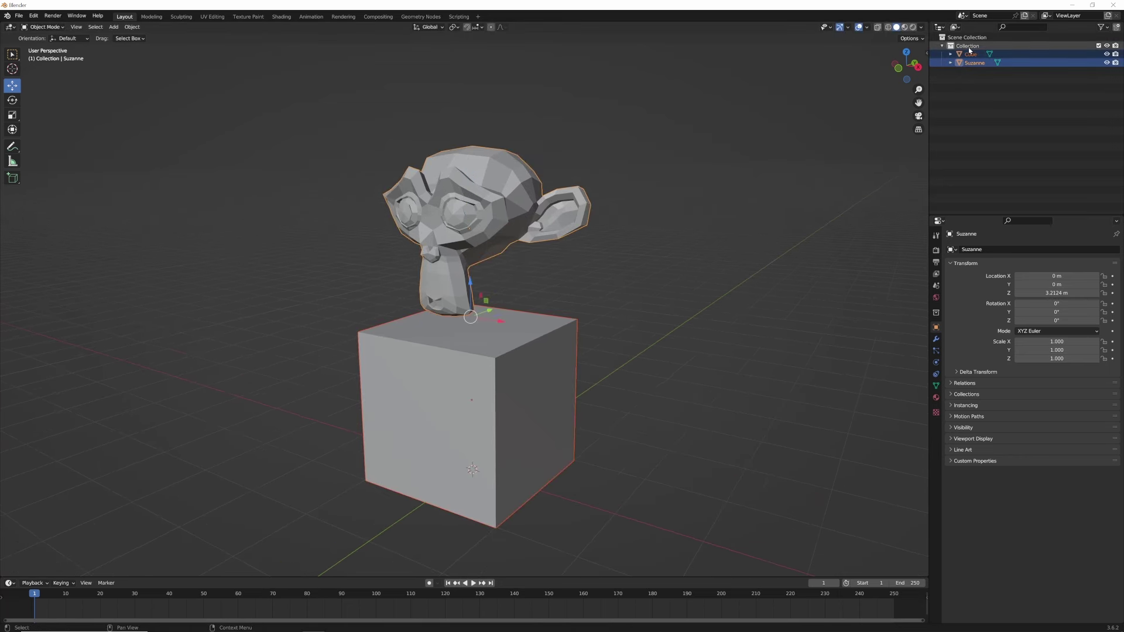
{"action": "left_click", "coordinate": [982, 95]}
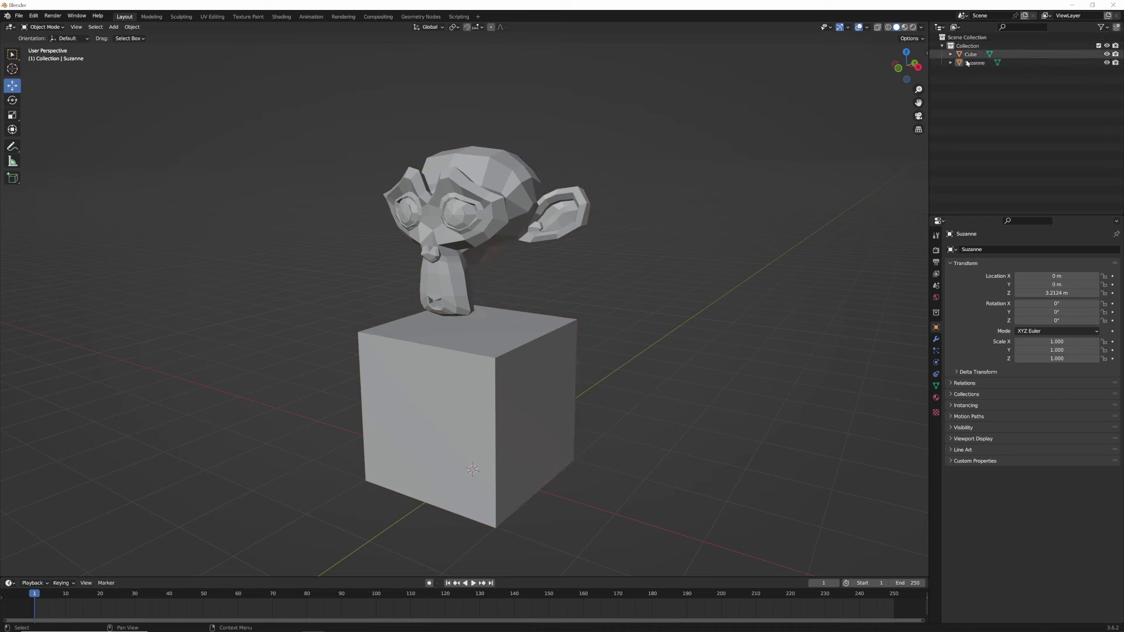
{"action": "left_click_drag", "start_coordinate": [979, 93], "coordinate": [966, 51]}
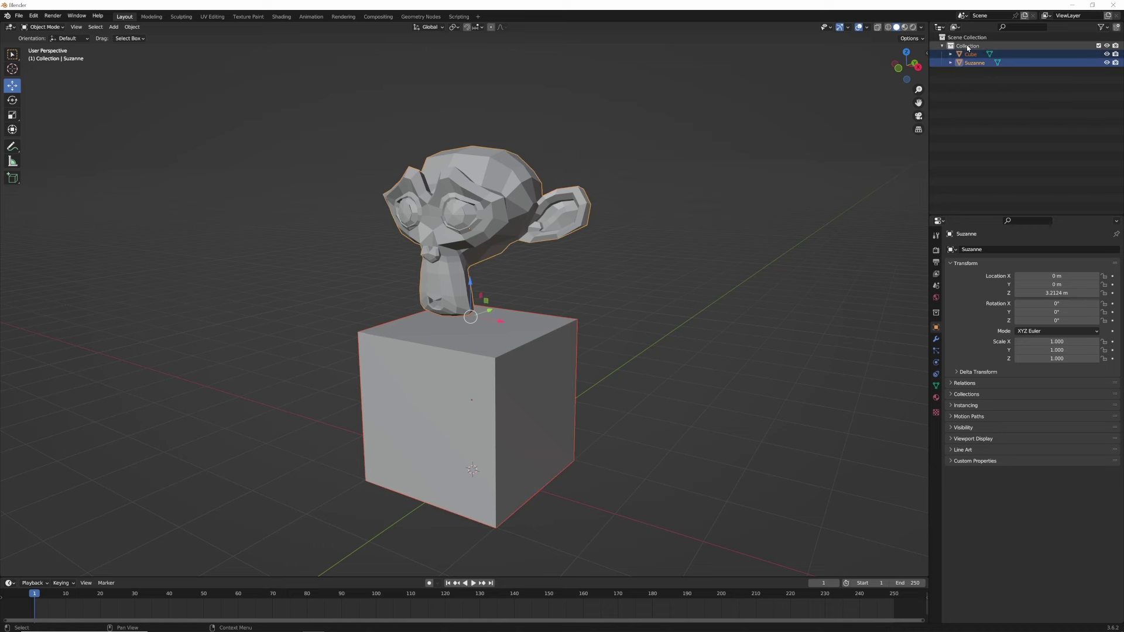
{"action": "left_click", "coordinate": [980, 97]}
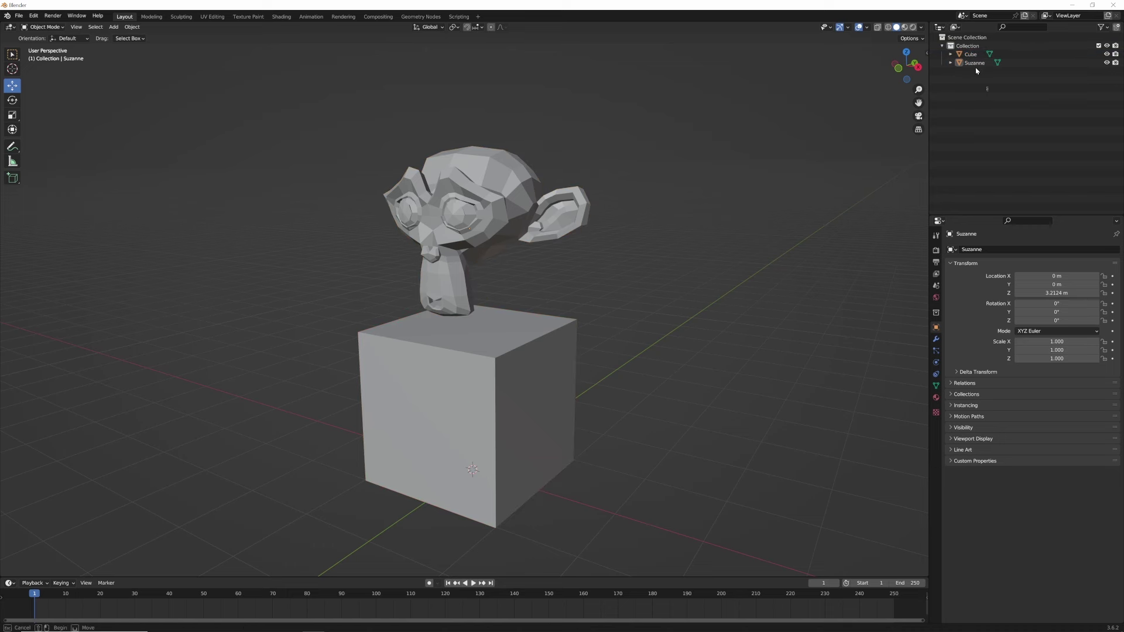
{"action": "key", "text": "a"}
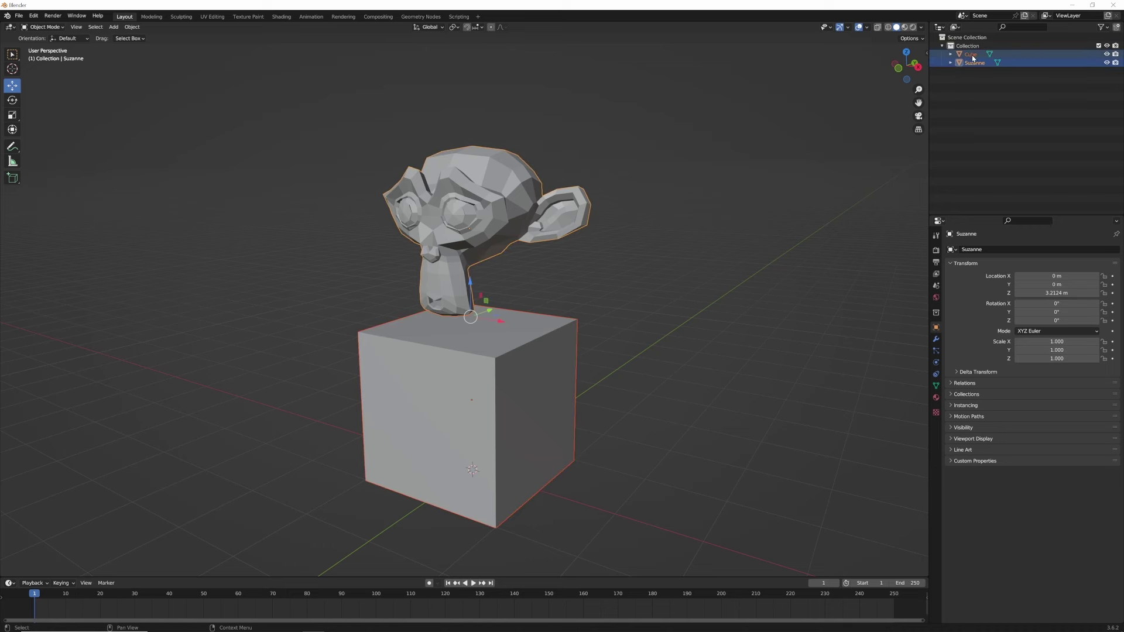
- Start a glTF 2.0 export and browse to the CineTracer/gltf folder inside Documents
{"action": "left_click", "coordinate": [19, 16]}
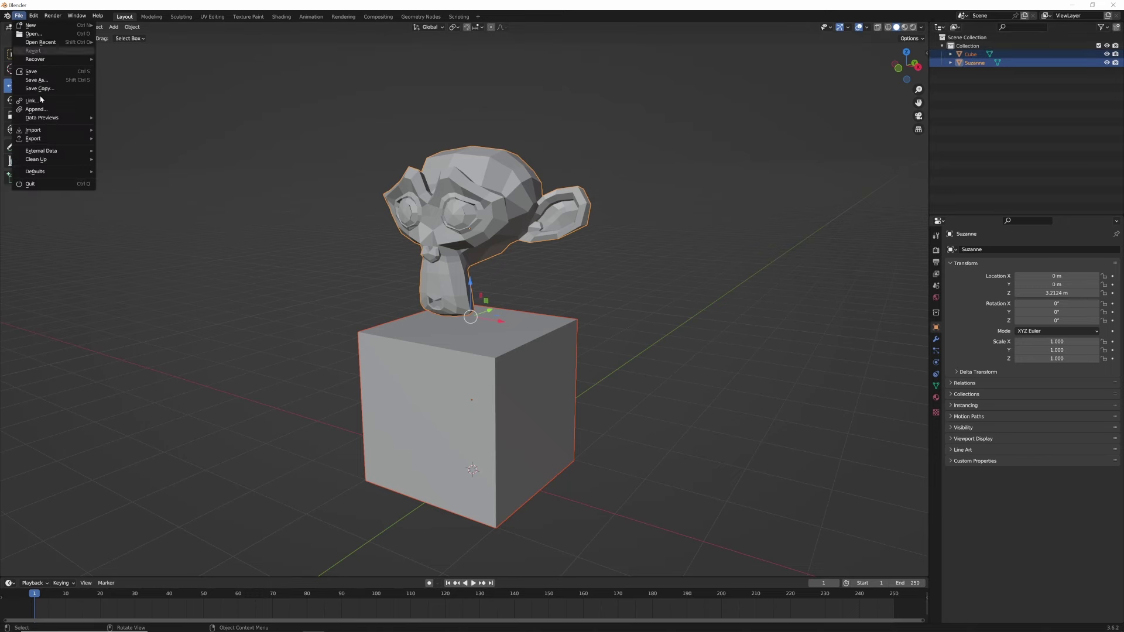
{"action": "mouse_move", "coordinate": [71, 139]}
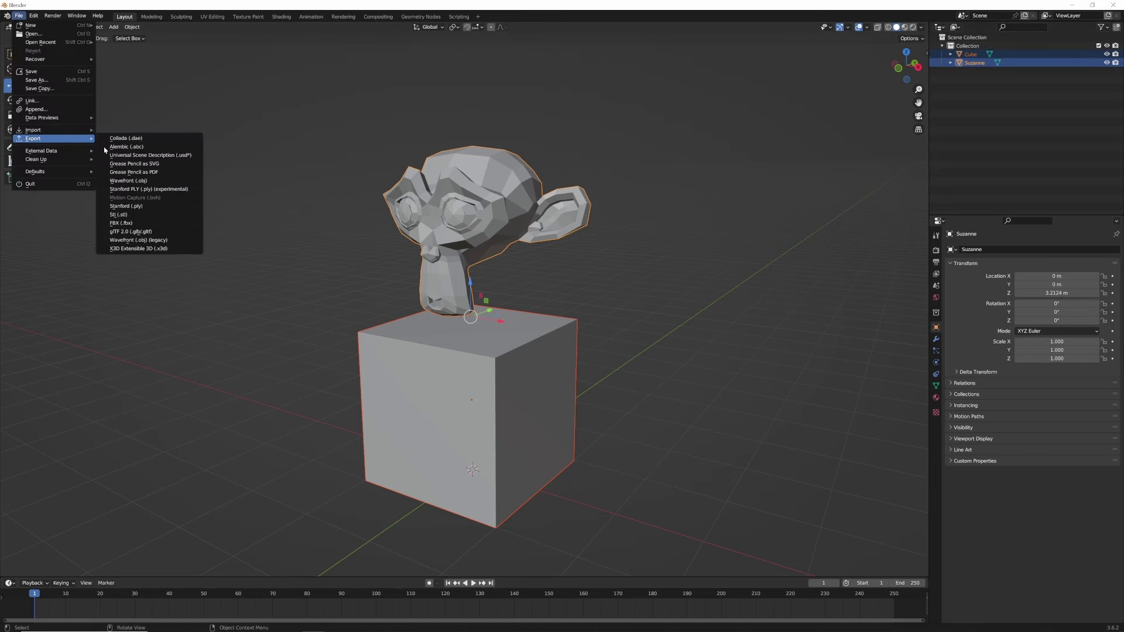
{"action": "left_click", "coordinate": [140, 233]}
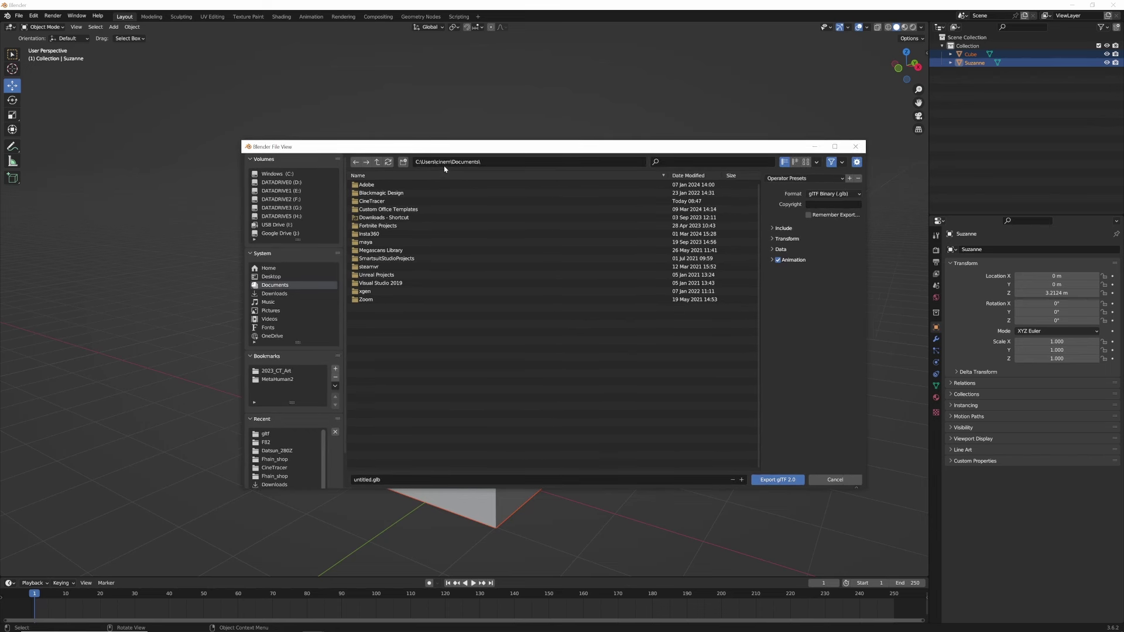
{"action": "double_click", "coordinate": [372, 201]}
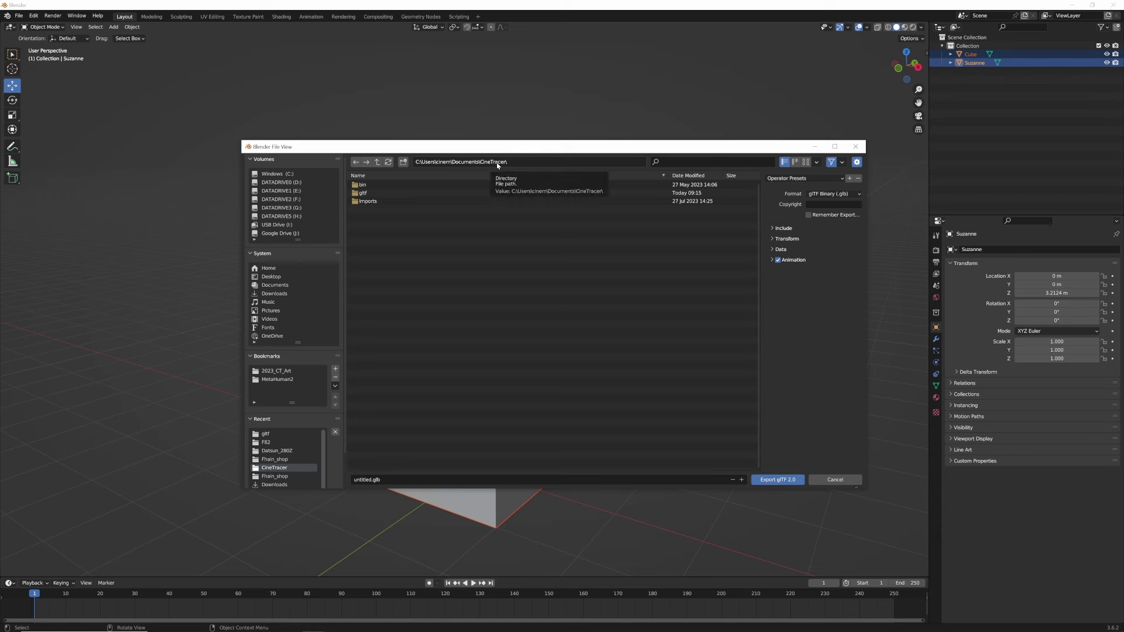
{"action": "left_click", "coordinate": [364, 193]}
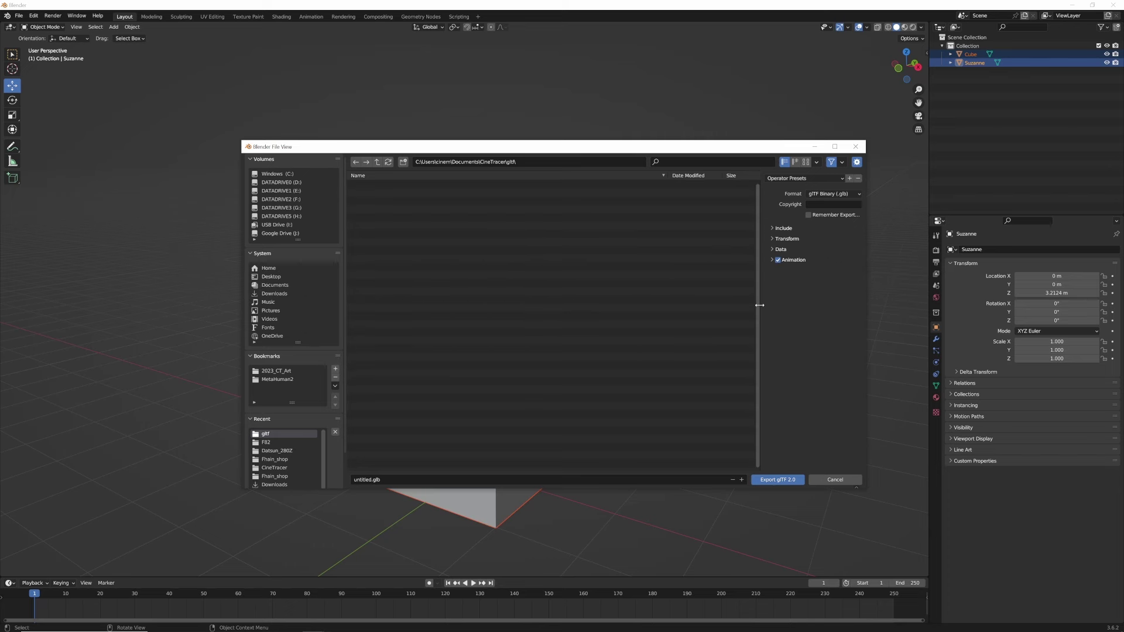
- Widen the export options and set the export format to glTF Embedded (.gltf)
{"action": "left_click_drag", "start_coordinate": [759, 305], "coordinate": [688, 306]}
{"action": "left_click", "coordinate": [767, 194]}
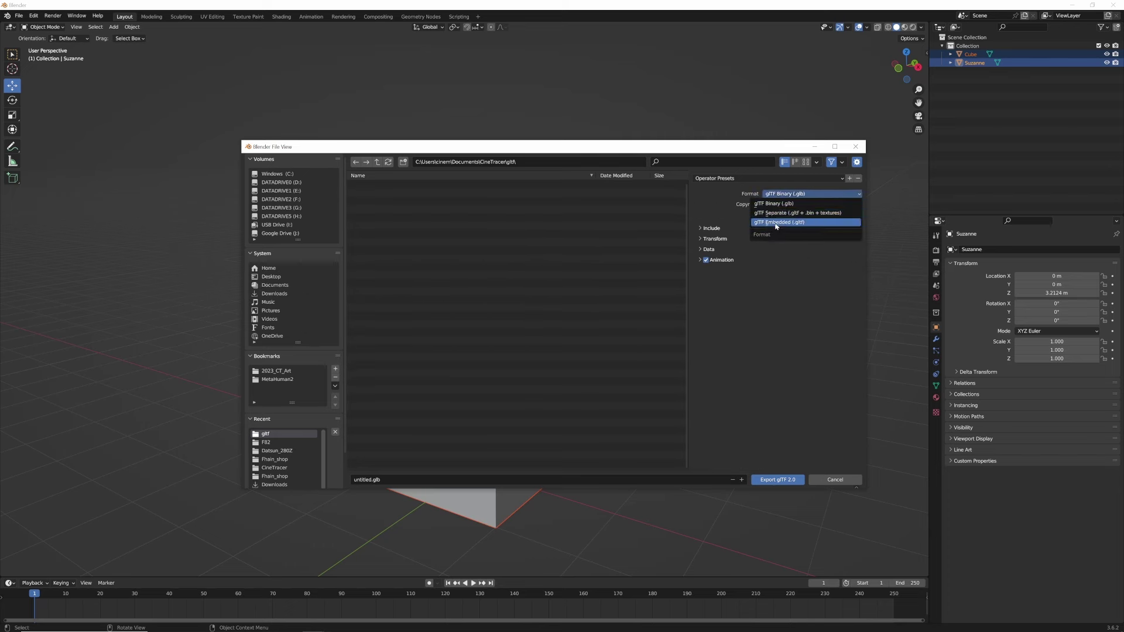
{"action": "left_click", "coordinate": [776, 223]}
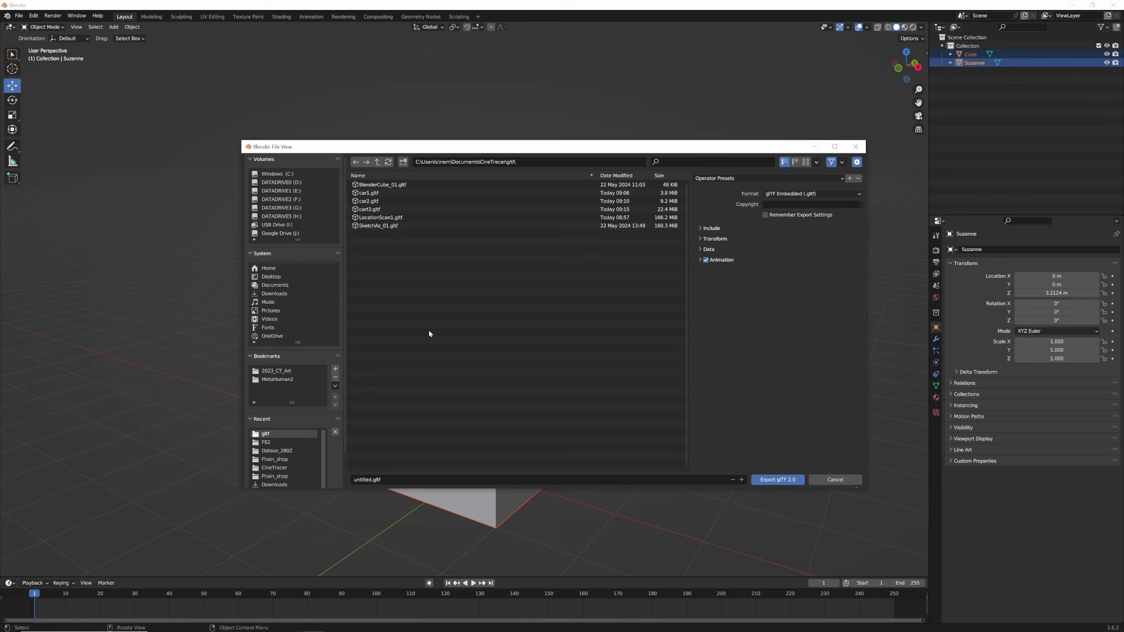
- Name the file BlenderMonkey1.gltf and export it with the content limited to Selected Objects
{"action": "left_click", "coordinate": [364, 479]}
{"action": "double_click", "coordinate": [364, 480]}
{"action": "type", "text": "BlenderMonkey1"}
{"action": "left_click", "coordinate": [701, 228]}
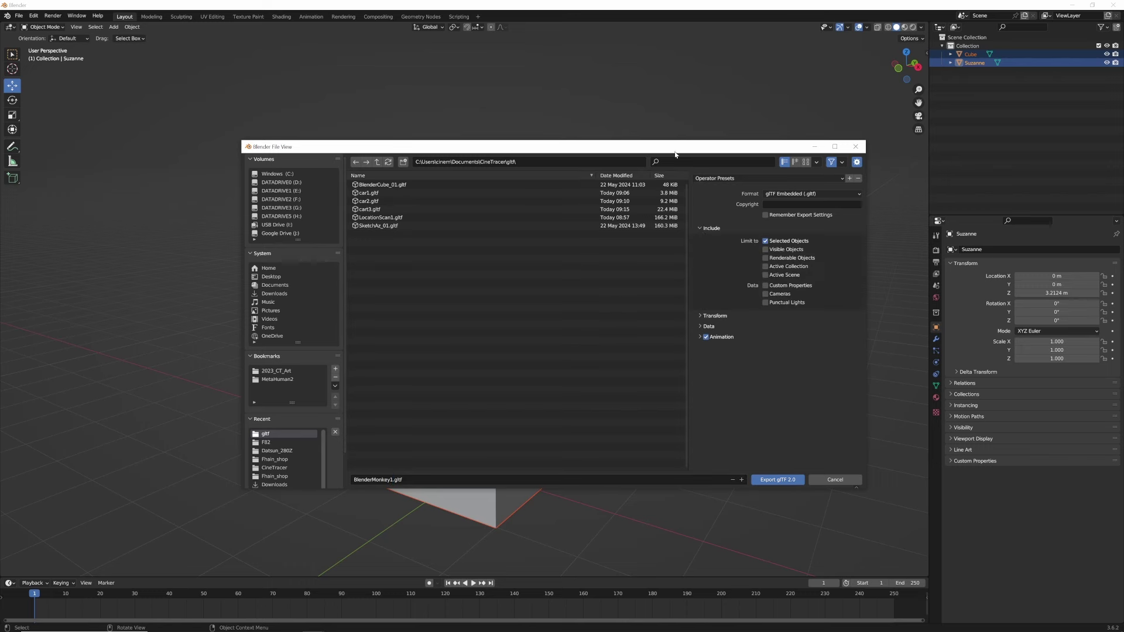
{"action": "left_click_drag", "start_coordinate": [675, 148], "coordinate": [609, 154]}
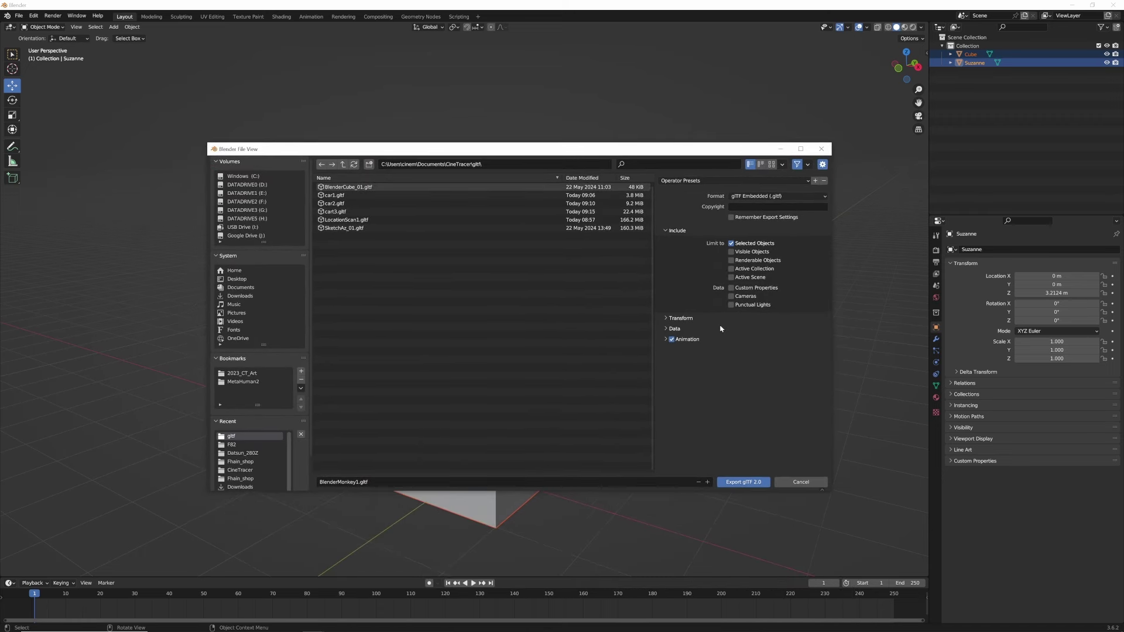
{"action": "left_click", "coordinate": [732, 482]}
{"action": "left_click", "coordinate": [649, 305]}
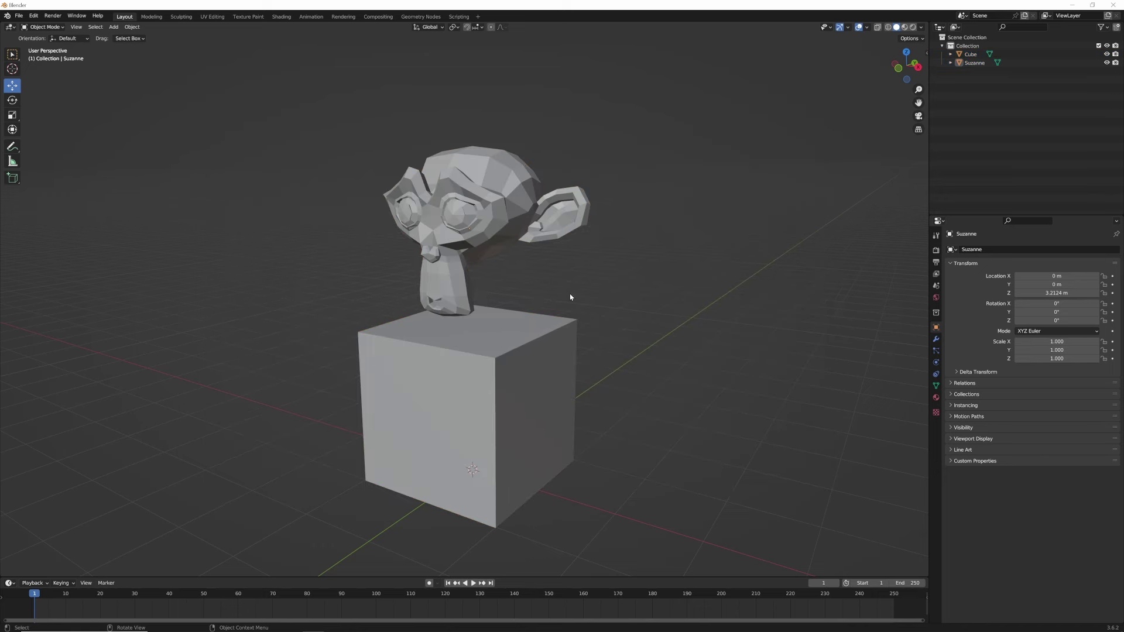
- Switch to Cine Tracer and create a new project from the Stage A template
{"action": "key", "text": "alt+Tab"}
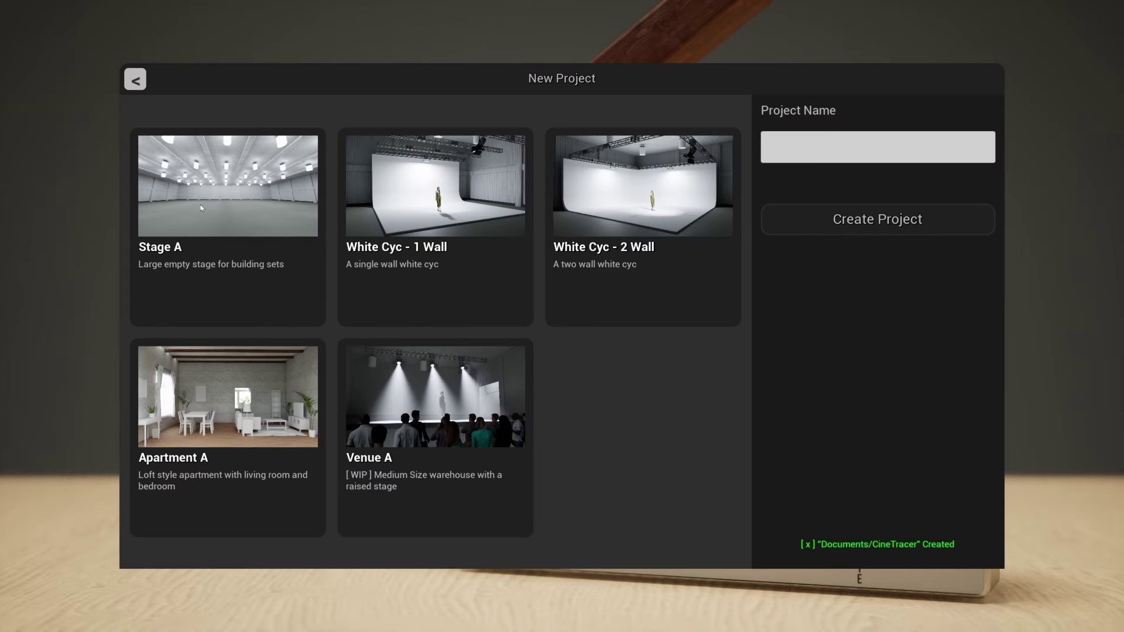
{"action": "left_click", "coordinate": [211, 211]}
{"action": "left_click", "coordinate": [842, 146]}
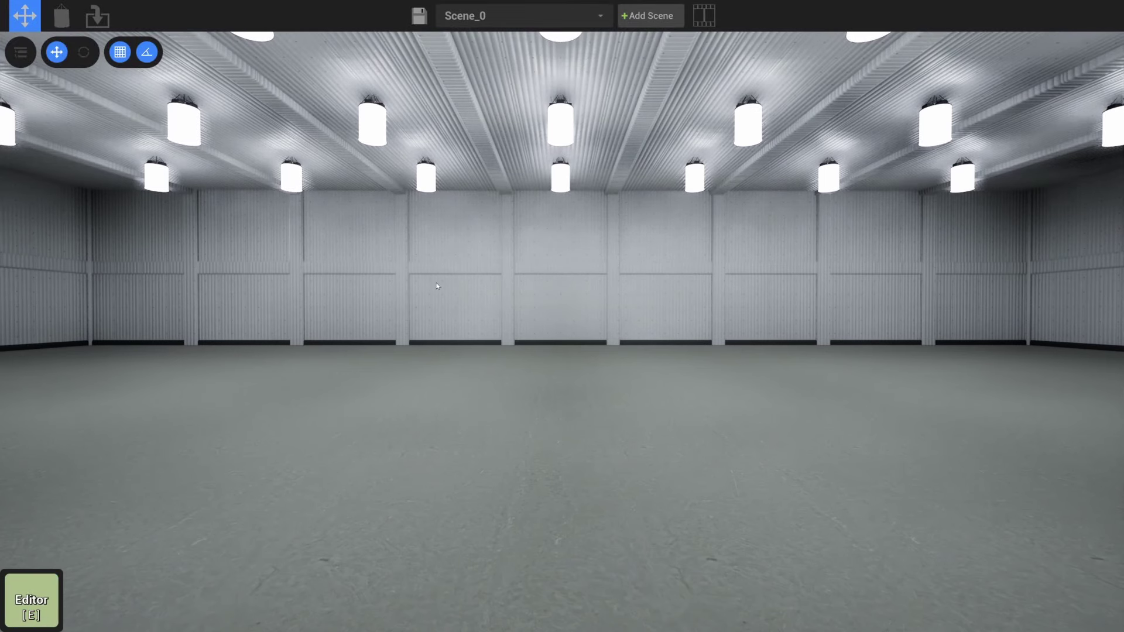
- Import BlenderMonkey1.gltf into the stage and return to the move mode
{"action": "left_click", "coordinate": [97, 16]}
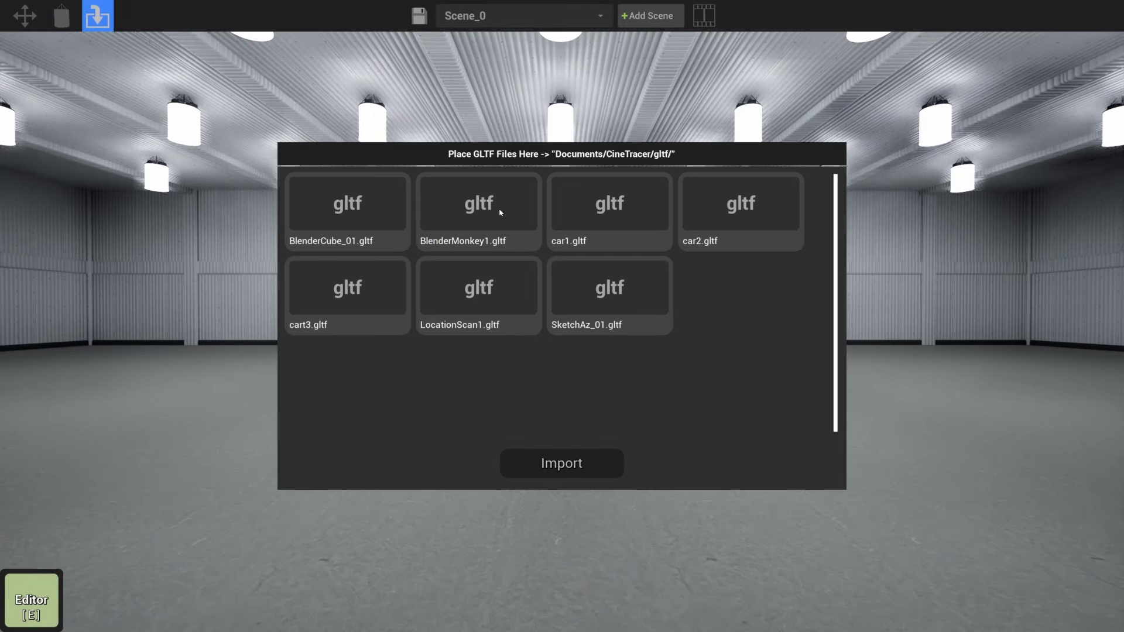
{"action": "left_click", "coordinate": [473, 218]}
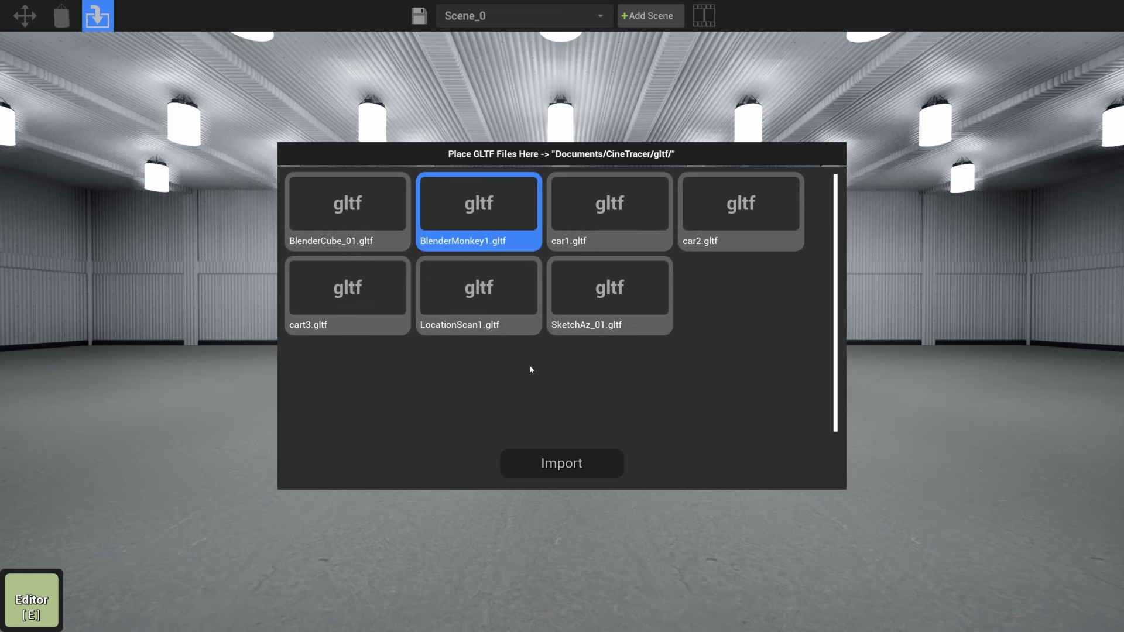
{"action": "left_click", "coordinate": [568, 467]}
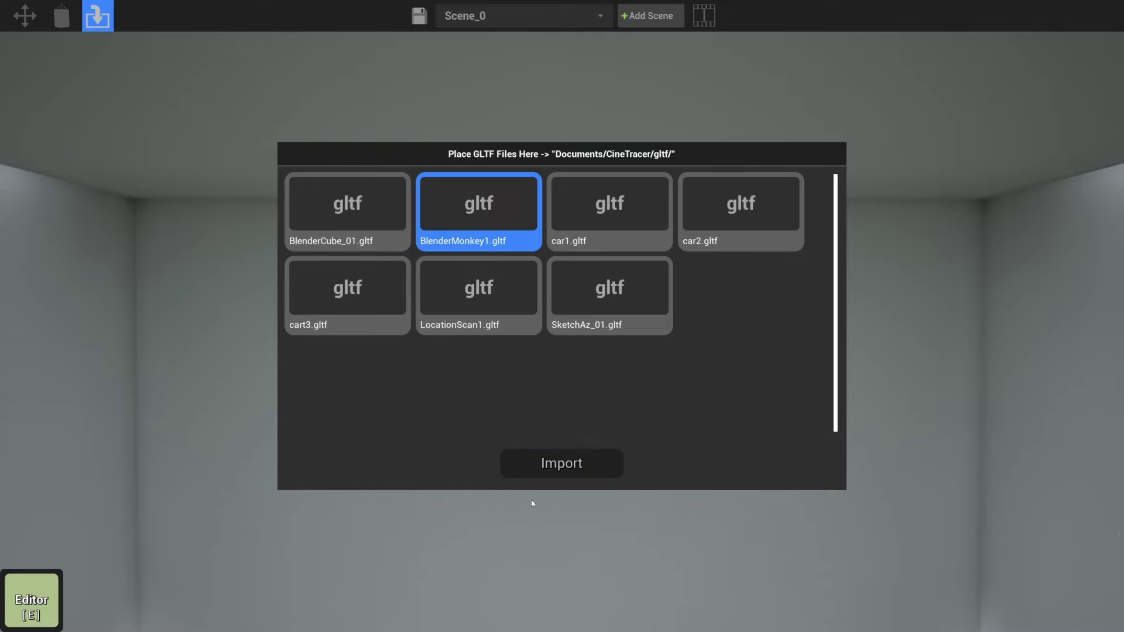
{"action": "left_click", "coordinate": [25, 15]}
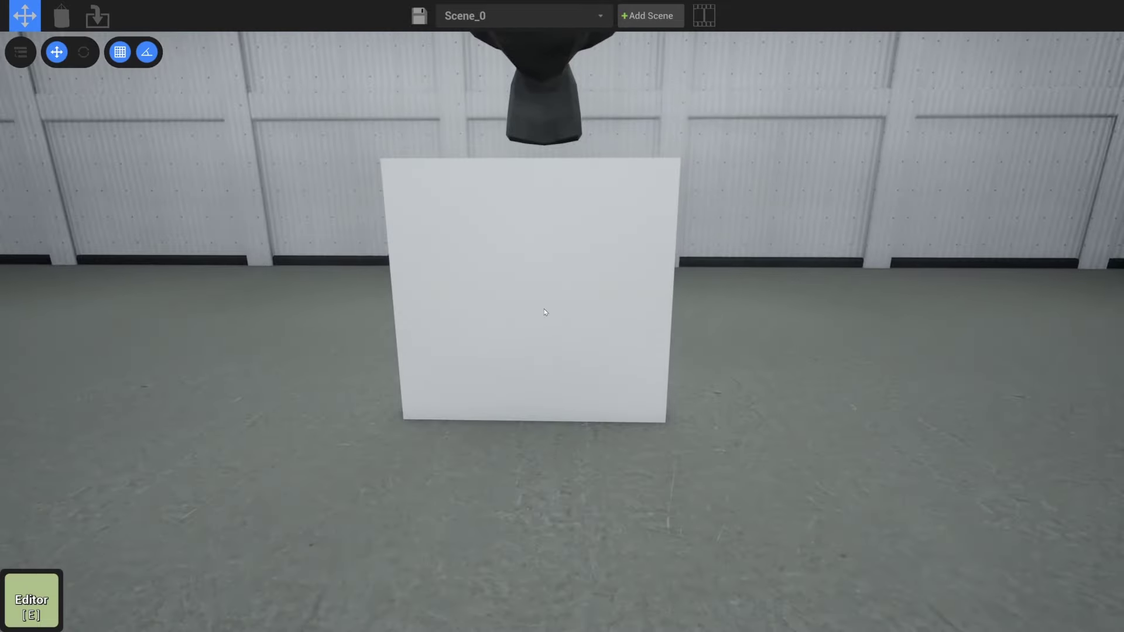
- Select the imported cube-and-monkey model and examine it from different angles on the stage
{"action": "right_click_drag", "start_coordinate": [553, 312], "coordinate": [778, 351]}
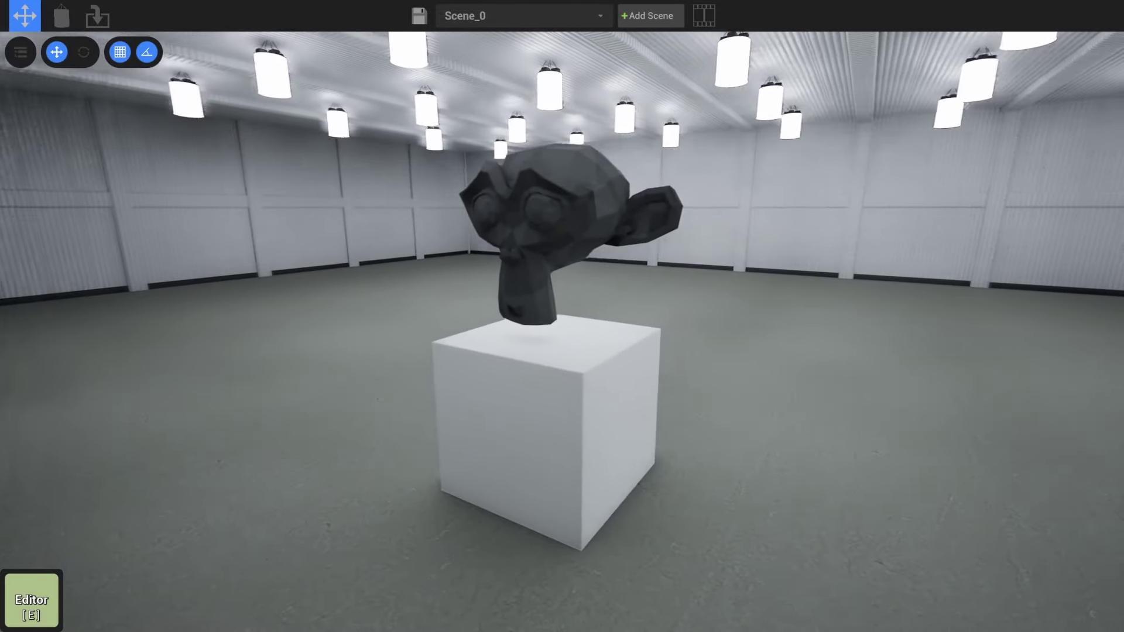
{"action": "left_click", "coordinate": [572, 438]}
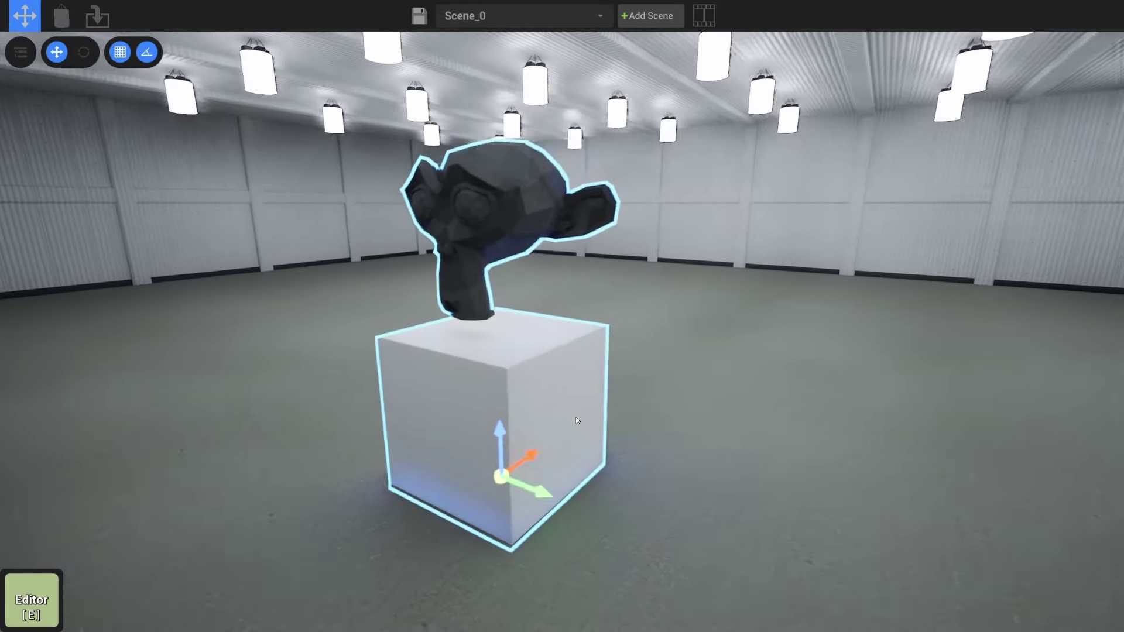
{"action": "left_click_drag", "start_coordinate": [572, 438], "coordinate": [680, 342]}
{"action": "right_click_drag", "start_coordinate": [680, 339], "coordinate": [611, 312]}
{"action": "key", "text": "w"}
{"action": "key", "text": "d"}
{"action": "key", "text": "d"}
{"action": "key", "text": "q"}
{"action": "key", "text": "d"}
{"action": "key", "text": "s"}
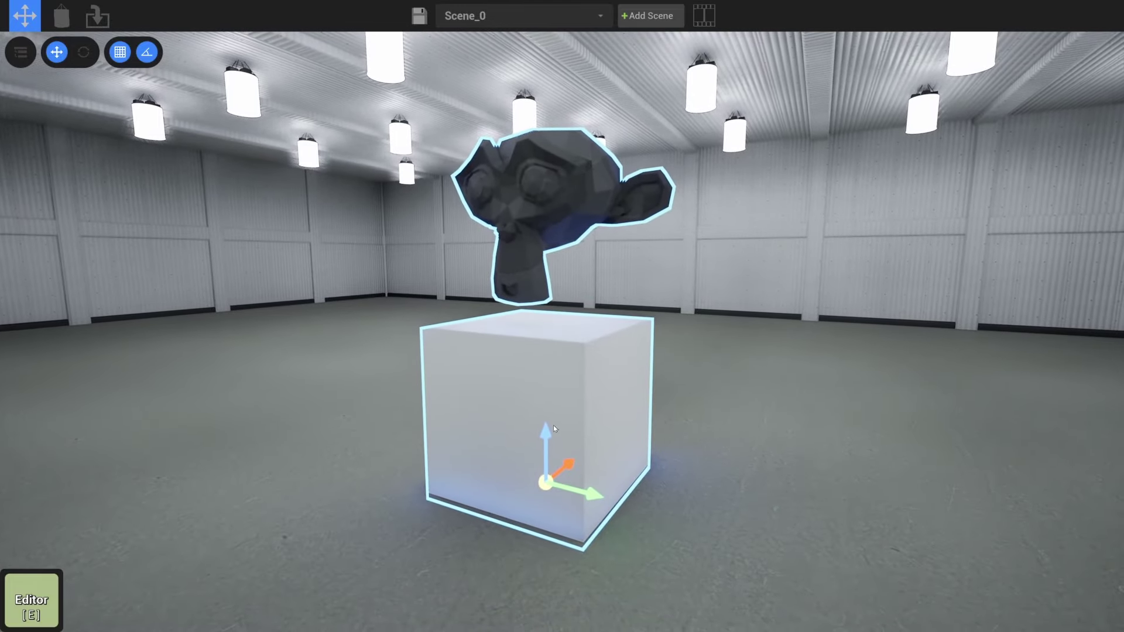
- Raise the imported cube-and-monkey model slightly along the vertical axis with the move gizmo
{"action": "left_click_drag", "start_coordinate": [545, 436], "coordinate": [547, 426]}
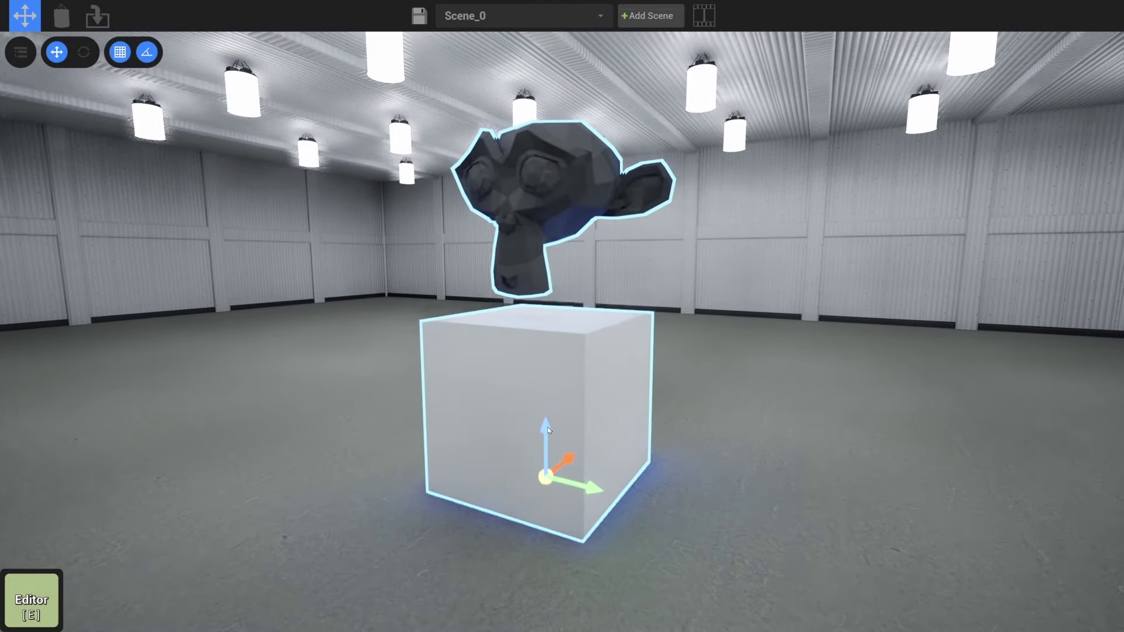
{"action": "left_click", "coordinate": [617, 297]}
{"action": "key", "text": "w"}
{"action": "right_click_drag", "start_coordinate": [617, 297], "coordinate": [674, 298]}
{"action": "key", "text": "a"}
{"action": "left_click", "coordinate": [583, 377]}
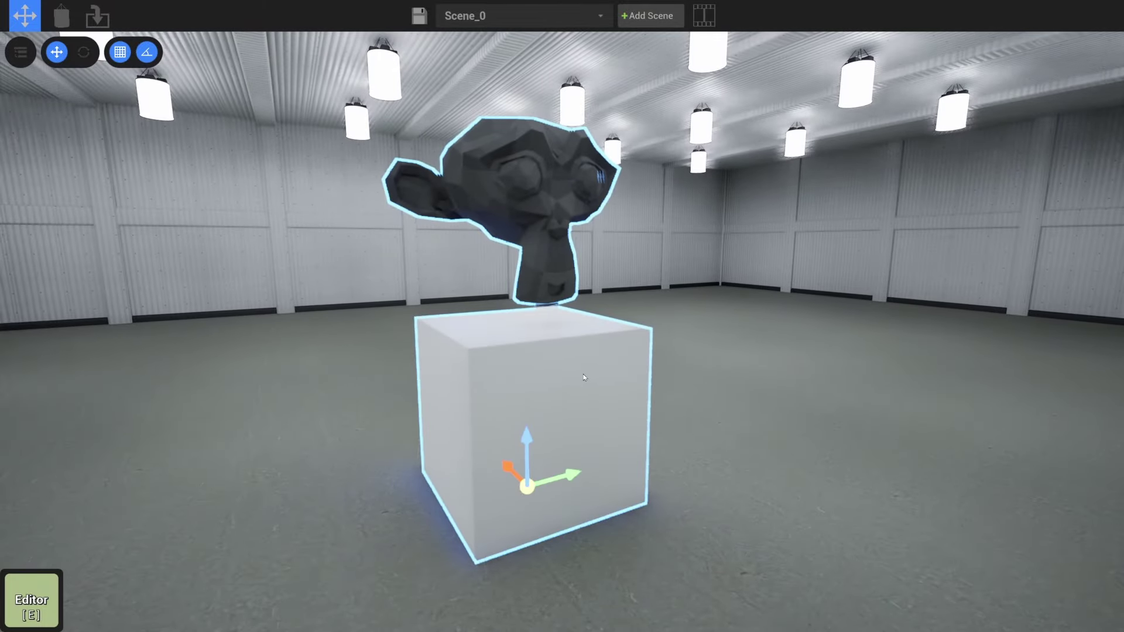
{"action": "key", "text": "d"}
{"action": "right_click_drag", "start_coordinate": [686, 293], "coordinate": [628, 342]}
{"action": "right_click_drag", "start_coordinate": [602, 244], "coordinate": [584, 221]}
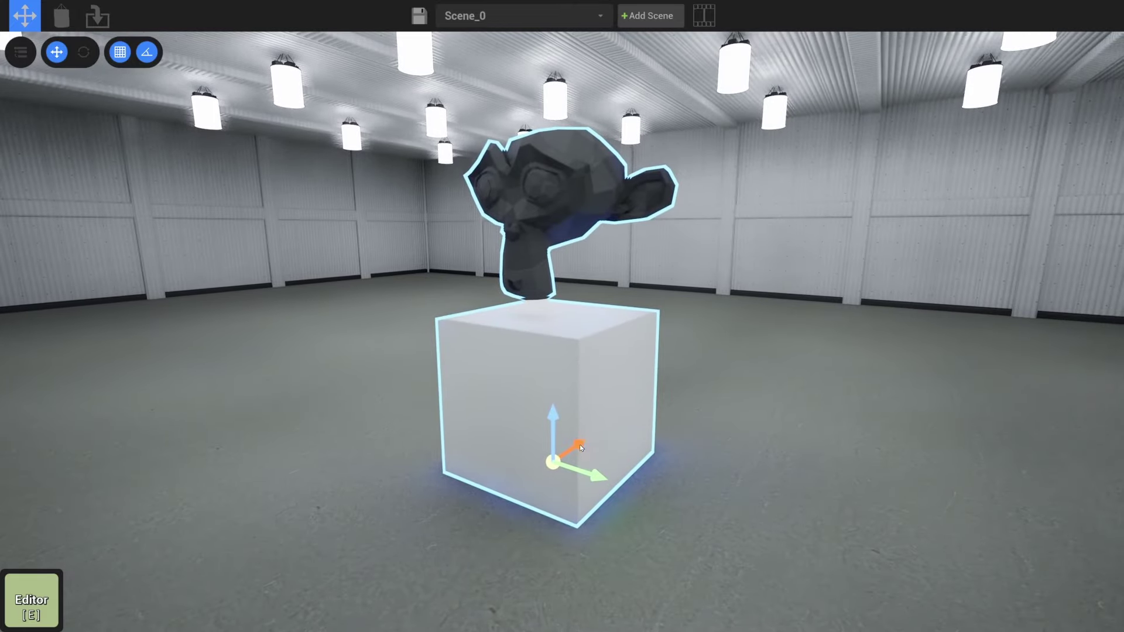
- Shift the cube-and-monkey model horizontally along the red axis on the stage floor and deselect it
{"action": "left_click_drag", "start_coordinate": [580, 449], "coordinate": [604, 432]}
{"action": "right_click_drag", "start_coordinate": [604, 431], "coordinate": [705, 433]}
{"action": "key", "text": "w"}
{"action": "key", "text": "a"}
{"action": "key", "text": "s"}
{"action": "right_click_drag", "start_coordinate": [480, 257], "coordinate": [526, 257]}
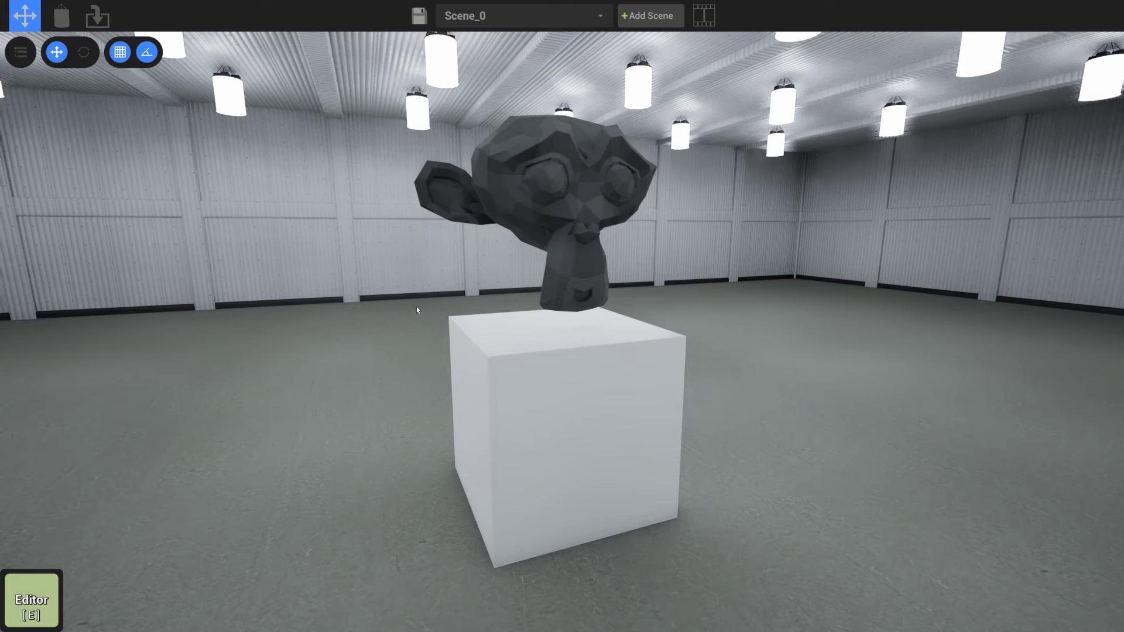
- Switch to Blender, select the monkey head and create a new material for it
{"action": "key", "text": "alt+Tab"}
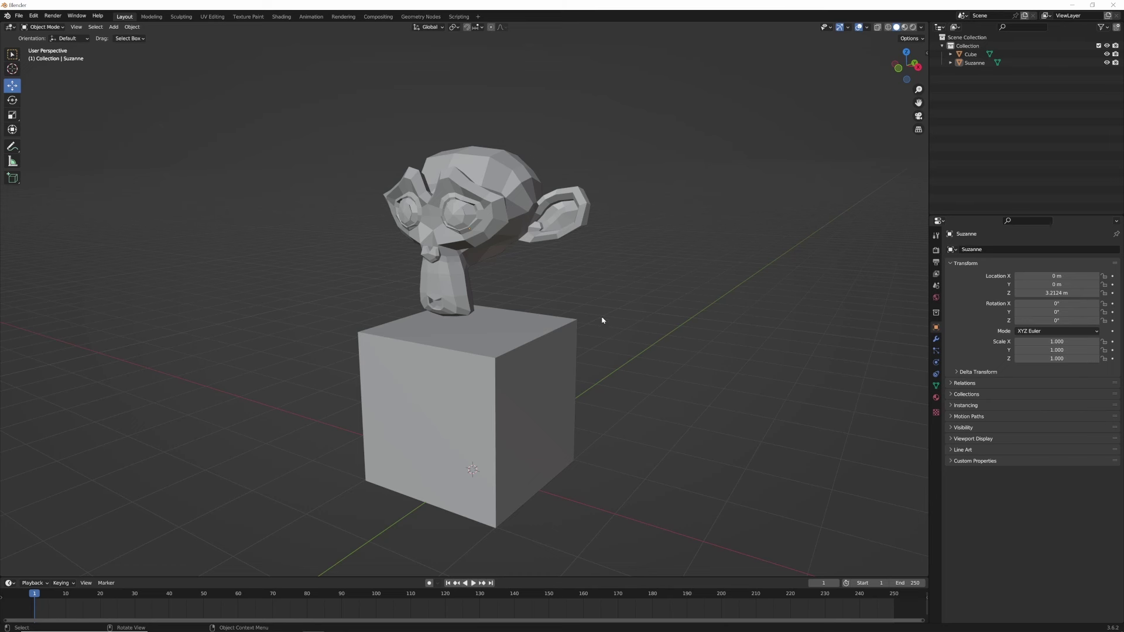
{"action": "middle_click_drag", "start_coordinate": [603, 320], "coordinate": [492, 228]}
{"action": "left_click", "coordinate": [502, 221]}
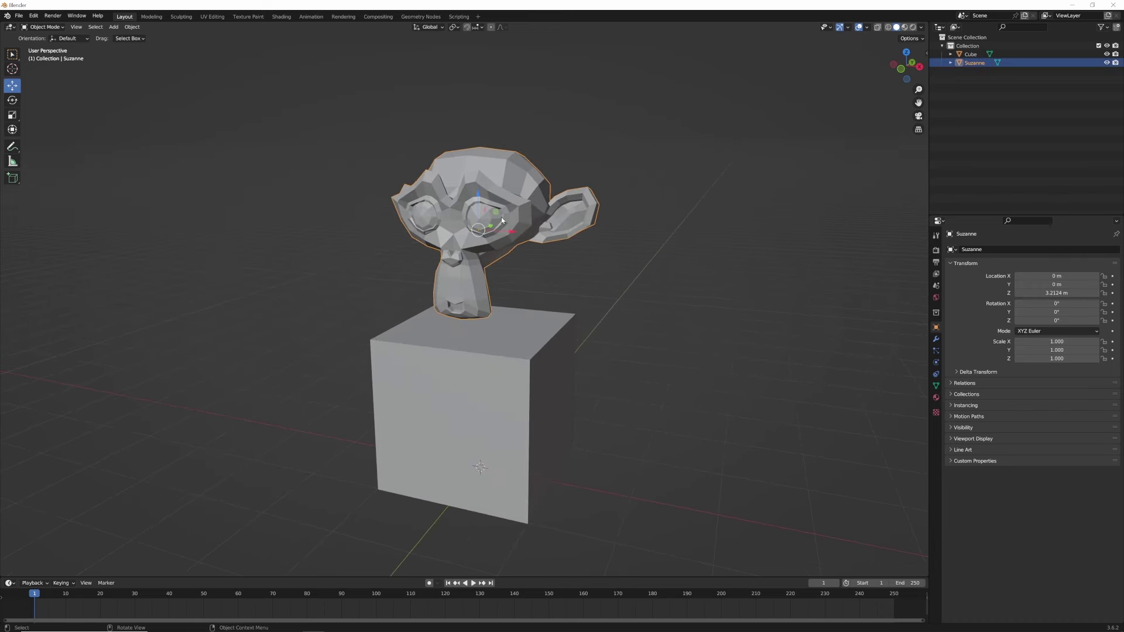
{"action": "left_click", "coordinate": [936, 398]}
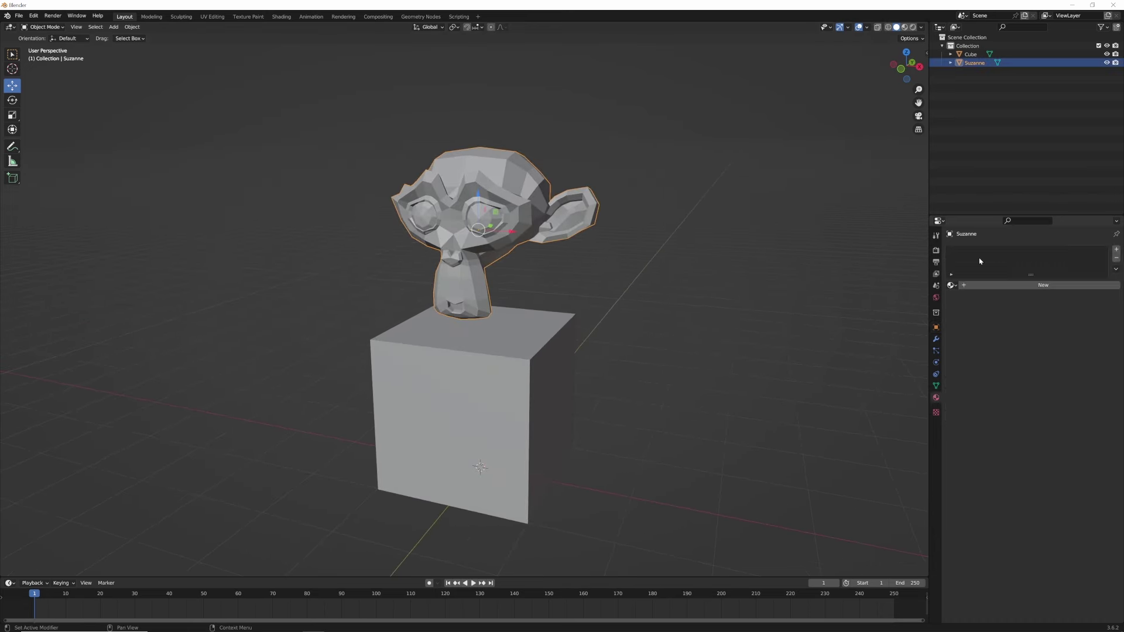
{"action": "left_click_drag", "start_coordinate": [979, 274], "coordinate": [977, 309]}
{"action": "left_click", "coordinate": [1006, 319]}
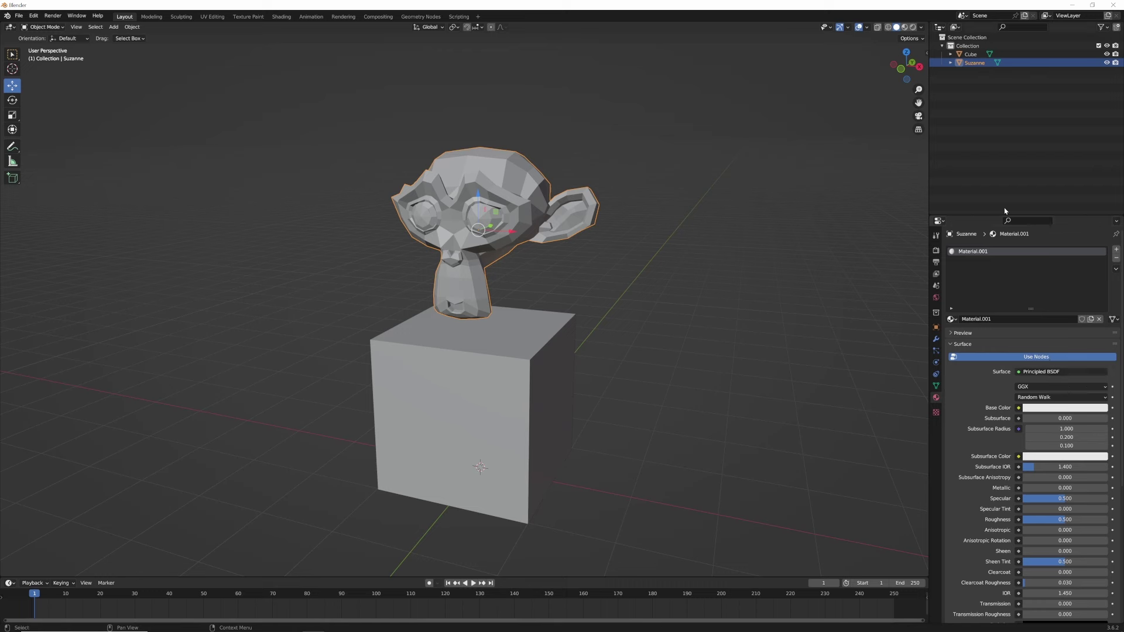
- Give the monkey's material a golden yellow base color and display the viewport in Material Preview shading
{"action": "left_click_drag", "start_coordinate": [1001, 215], "coordinate": [986, 117]}
{"action": "left_click_drag", "start_coordinate": [988, 208], "coordinate": [986, 189]}
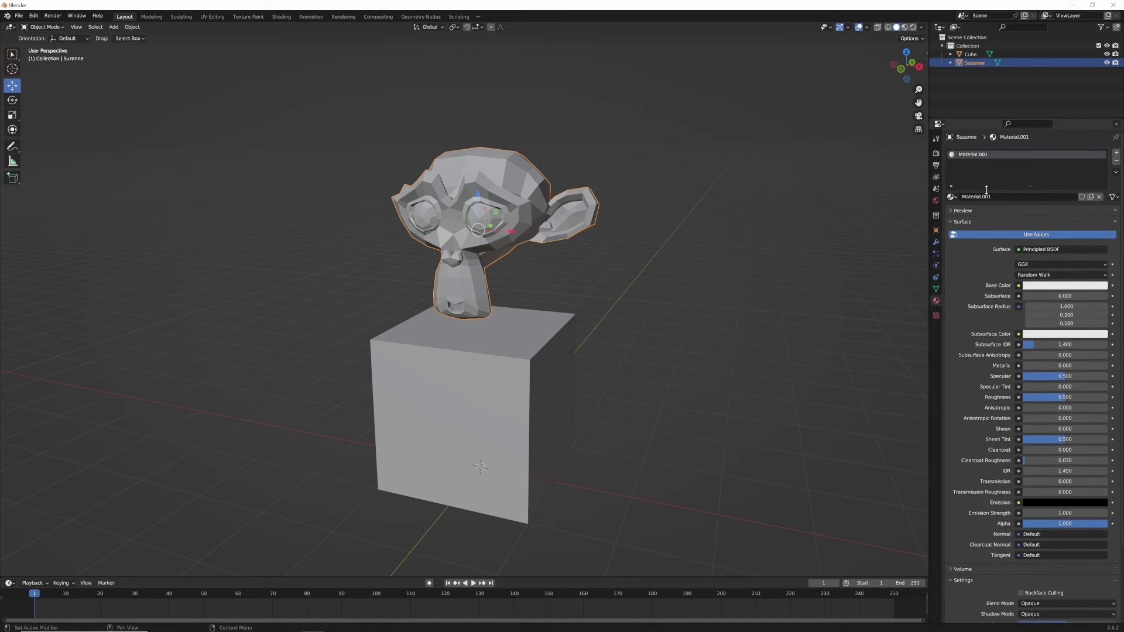
{"action": "left_click", "coordinate": [1034, 286]}
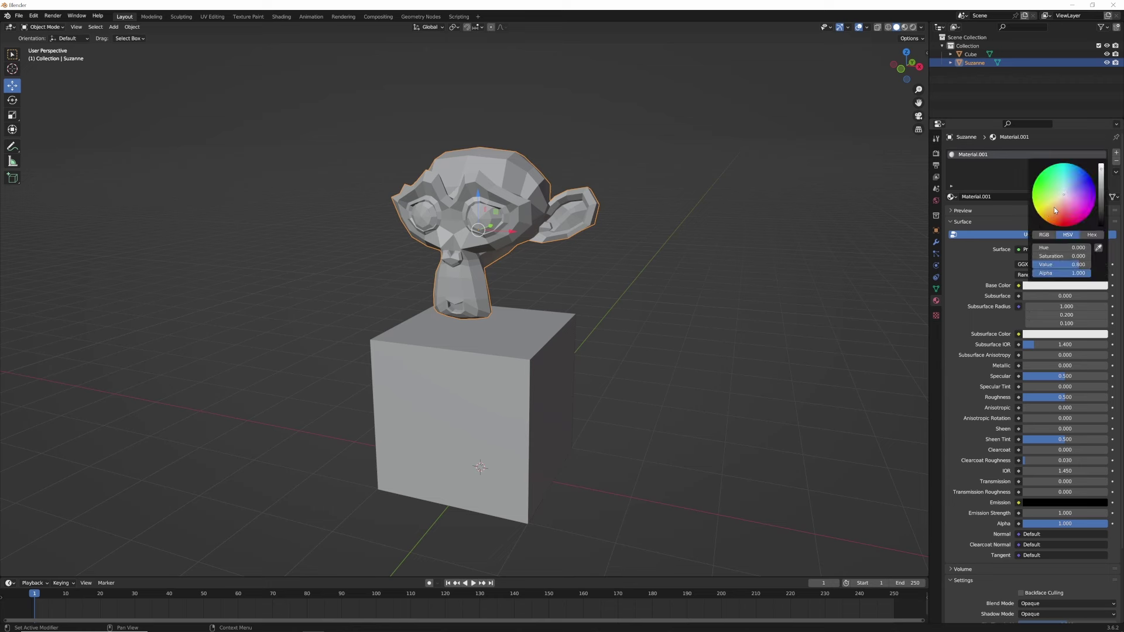
{"action": "mouse_move", "coordinate": [1056, 210]}
{"action": "left_mouse_down"}
{"action": "mouse_move", "coordinate": [1042, 217]}
{"action": "mouse_move", "coordinate": [1032, 197]}
{"action": "mouse_move", "coordinate": [1041, 215]}
{"action": "left_mouse_up"}
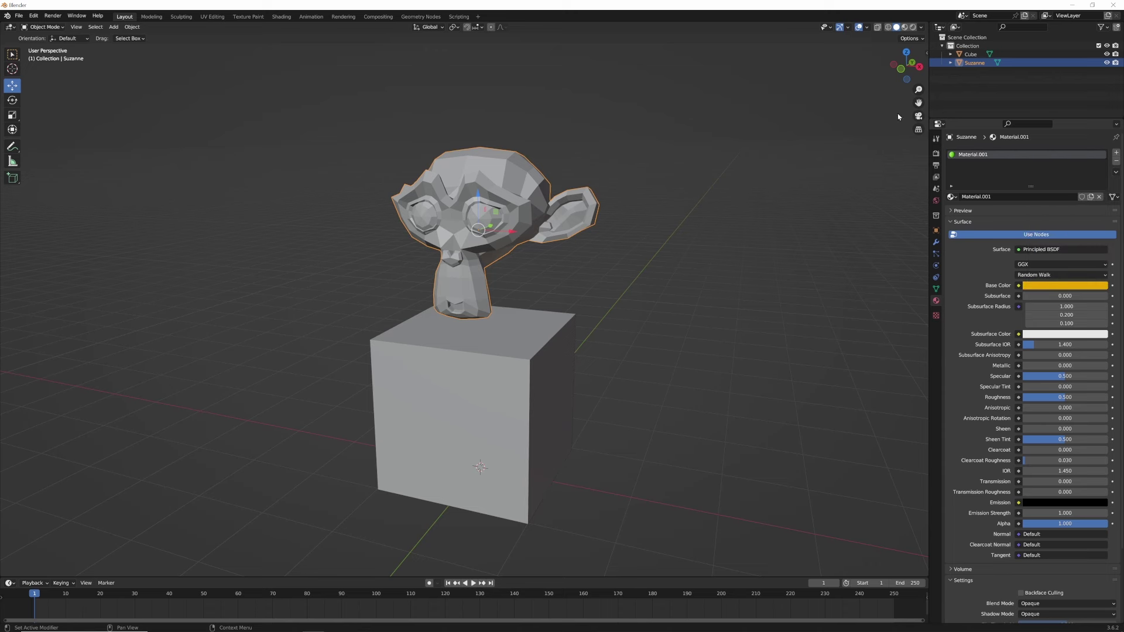
{"action": "left_click", "coordinate": [905, 29]}
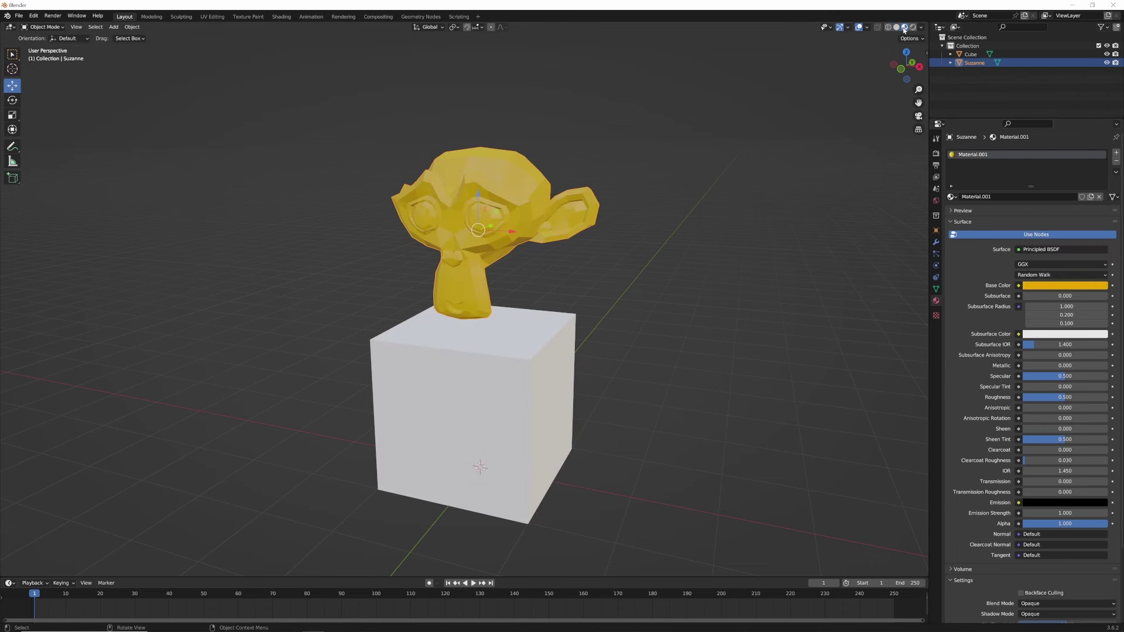
{"action": "left_click", "coordinate": [609, 277]}
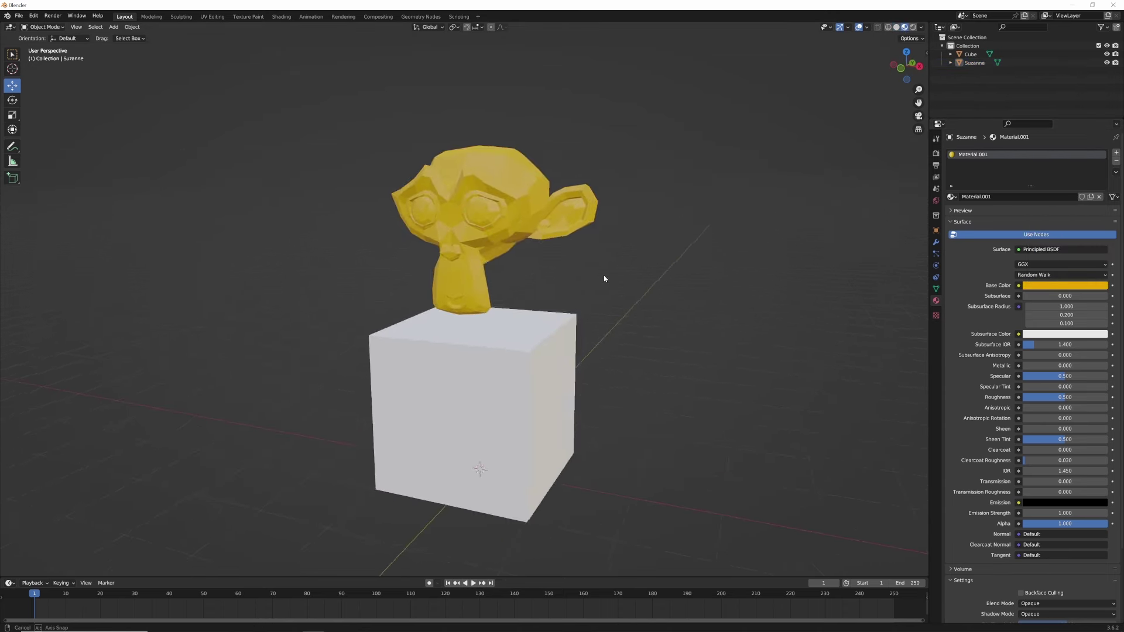
- Select the cube and change its material's base color to a deep violet-blue
{"action": "left_click", "coordinate": [525, 213]}
{"action": "middle_click_drag", "start_coordinate": [574, 258], "coordinate": [646, 281]}
{"action": "left_click", "coordinate": [557, 354]}
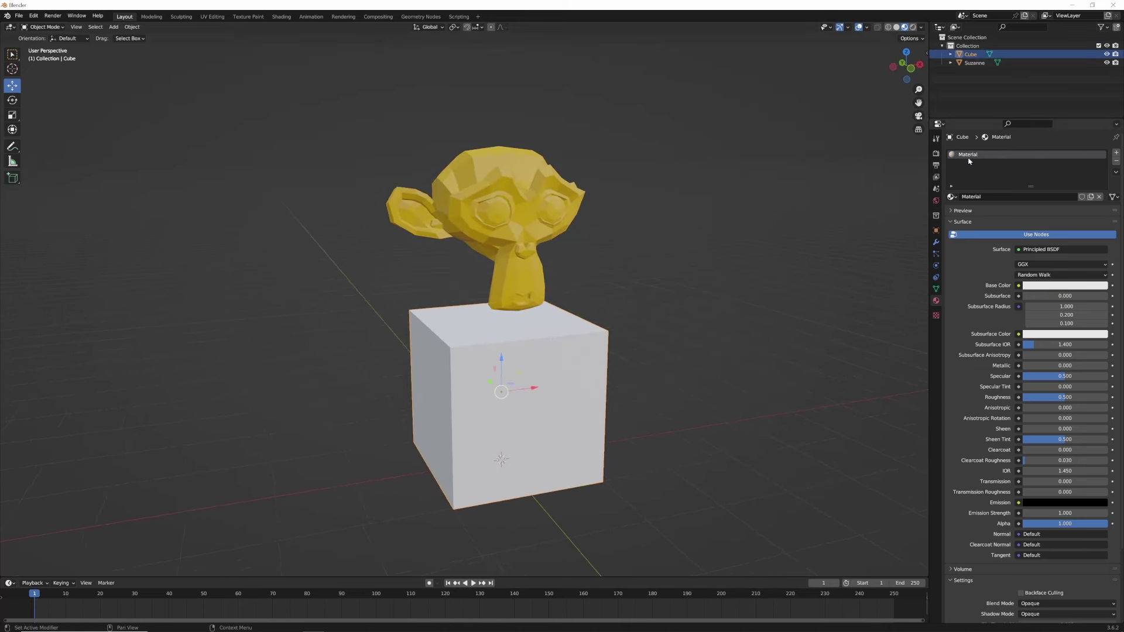
{"action": "left_click", "coordinate": [1037, 289]}
{"action": "left_click_drag", "start_coordinate": [1075, 190], "coordinate": [1084, 170]}
{"action": "left_click", "coordinate": [647, 363]}
{"action": "middle_click_drag", "start_coordinate": [648, 363], "coordinate": [592, 355]}
- Select both the cube and the monkey and start a glTF 2.0 export in the glTF Embedded format
{"action": "left_click_drag", "start_coordinate": [294, 137], "coordinate": [650, 453]}
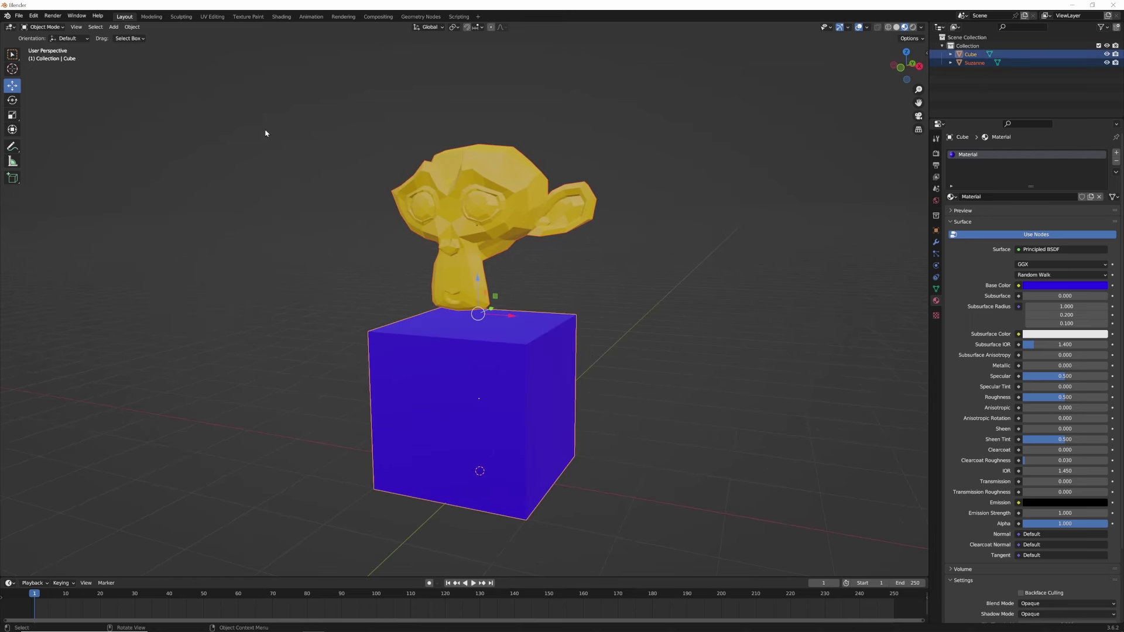
{"action": "left_click", "coordinate": [20, 18]}
{"action": "mouse_move", "coordinate": [59, 140]}
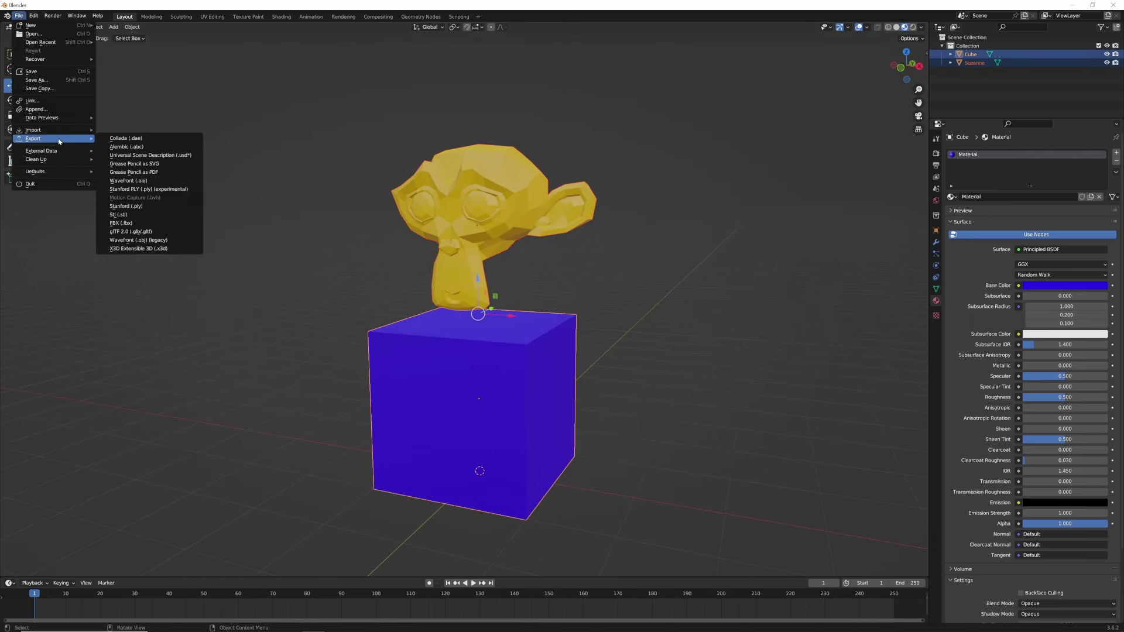
{"action": "left_click", "coordinate": [135, 231]}
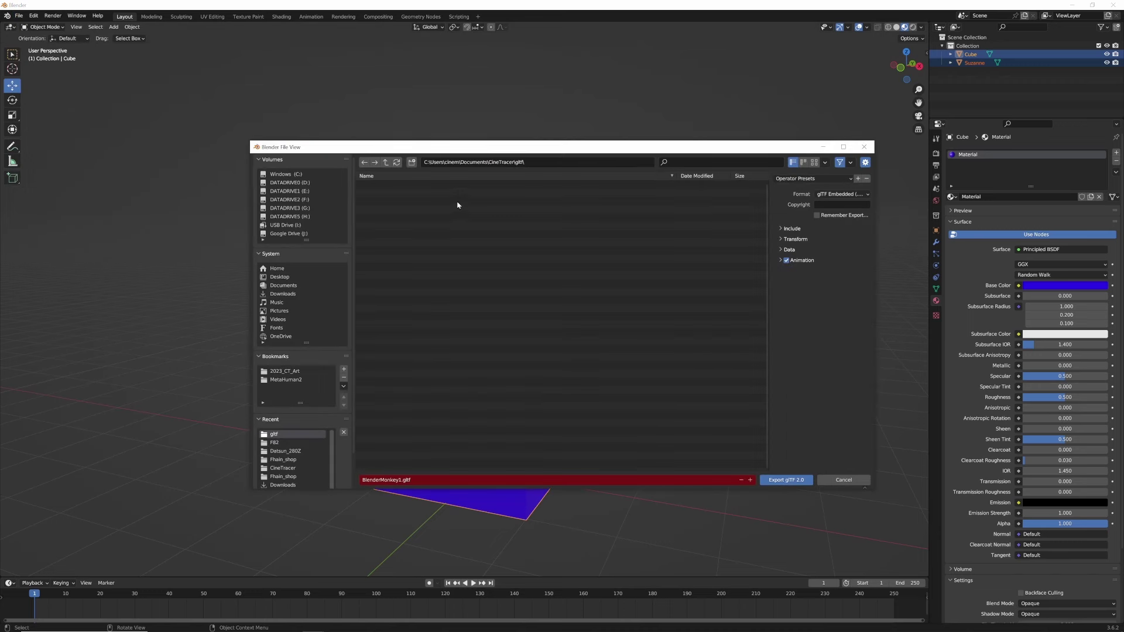
{"action": "left_click", "coordinate": [844, 196]}
{"action": "left_click", "coordinate": [820, 203]}
{"action": "left_click", "coordinate": [841, 195]}
{"action": "left_click", "coordinate": [834, 223]}
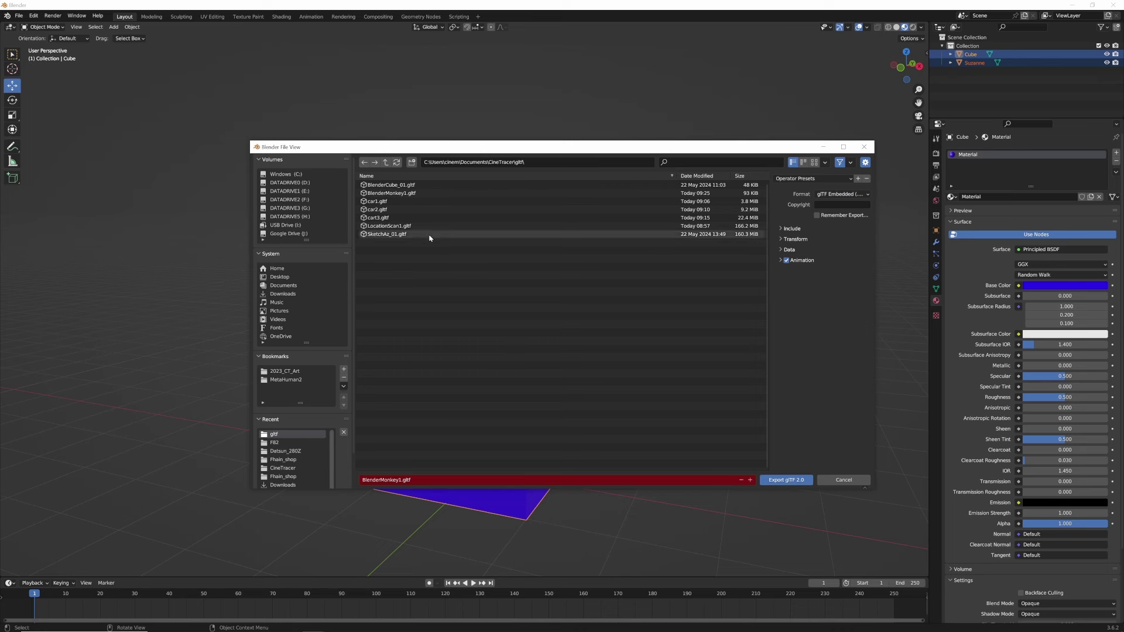
- Name the export file BlenderMonkey2.gltf, based on the existing BlenderMonkey1.gltf, and export the colored model
{"action": "left_click", "coordinate": [394, 193]}
{"action": "left_click", "coordinate": [410, 479]}
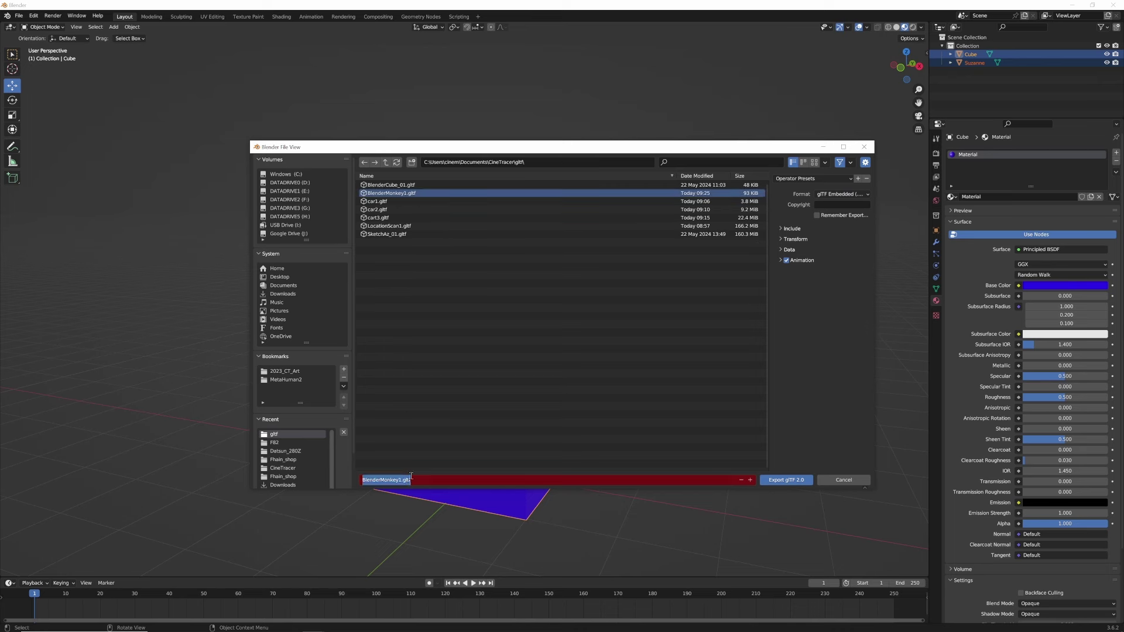
{"action": "left_click", "coordinate": [401, 480]}
{"action": "left_click", "coordinate": [787, 484]}
{"action": "left_click", "coordinate": [783, 481]}
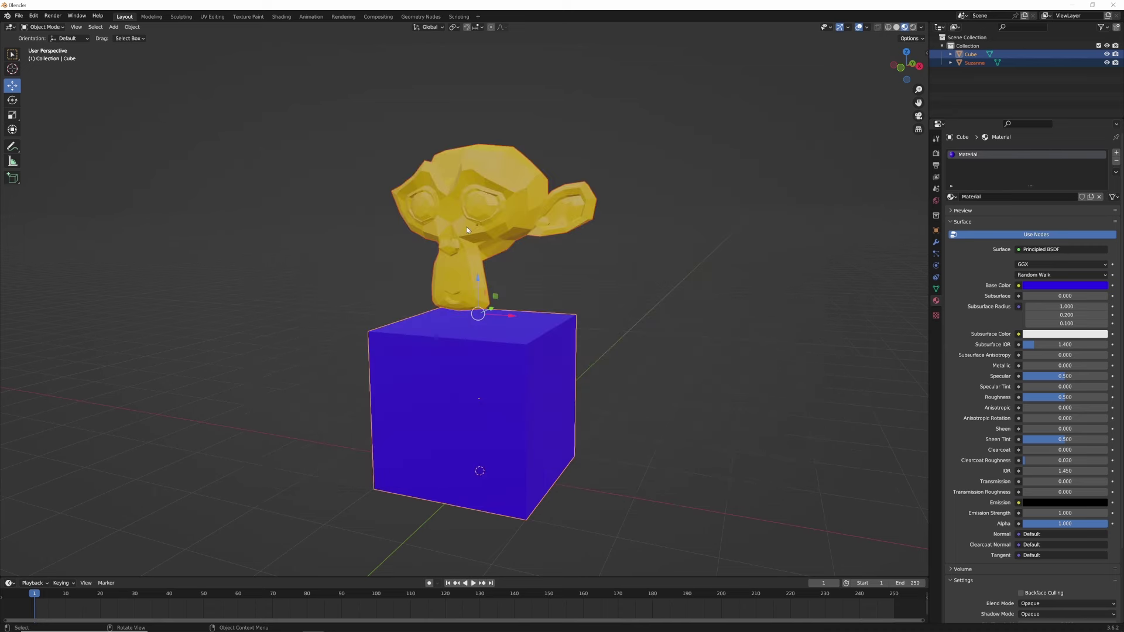
{"action": "left_click", "coordinate": [582, 287]}
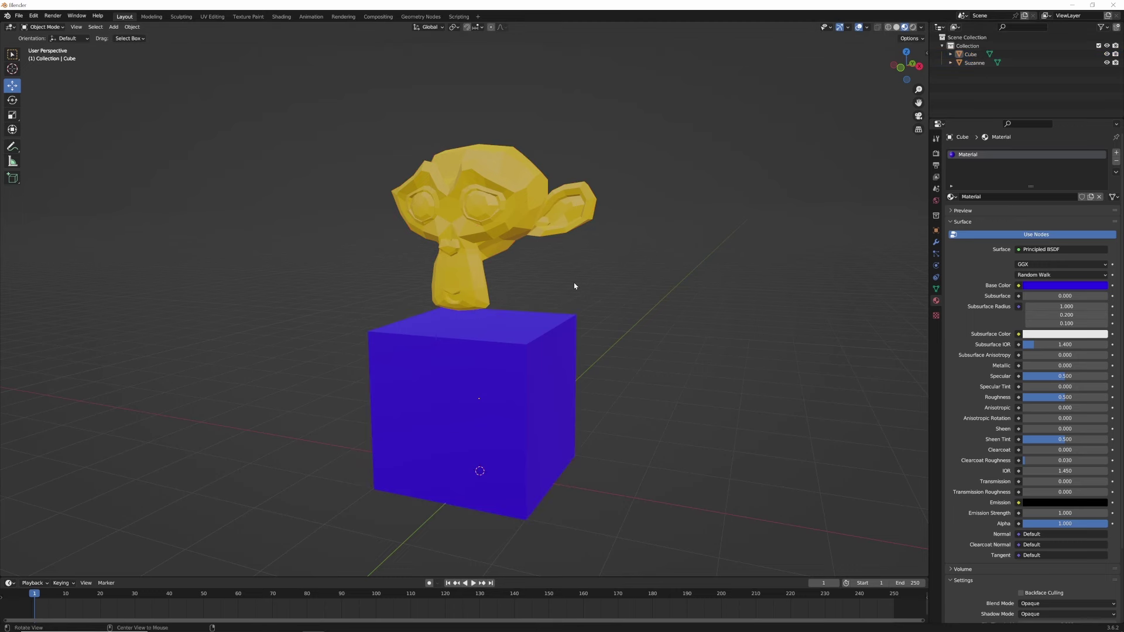
- Switch to Cine Tracer, import BlenderMonkey2.gltf onto the open floor near the first model and return to move mode
{"action": "key", "text": "alt+Tab"}
{"action": "right_click_drag", "start_coordinate": [627, 291], "coordinate": [469, 292]}
{"action": "key", "text": "s"}
{"action": "key", "text": "d"}
{"action": "right_click_drag", "start_coordinate": [627, 312], "coordinate": [675, 312]}
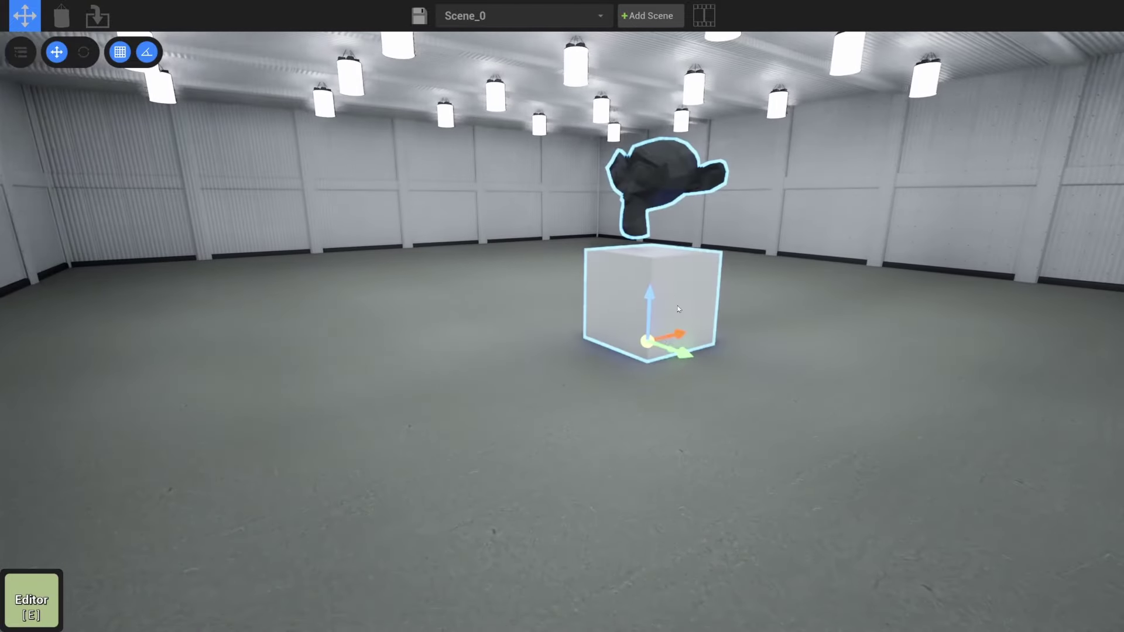
{"action": "left_click_drag", "start_coordinate": [674, 312], "coordinate": [601, 284]}
{"action": "right_click_drag", "start_coordinate": [601, 284], "coordinate": [580, 284]}
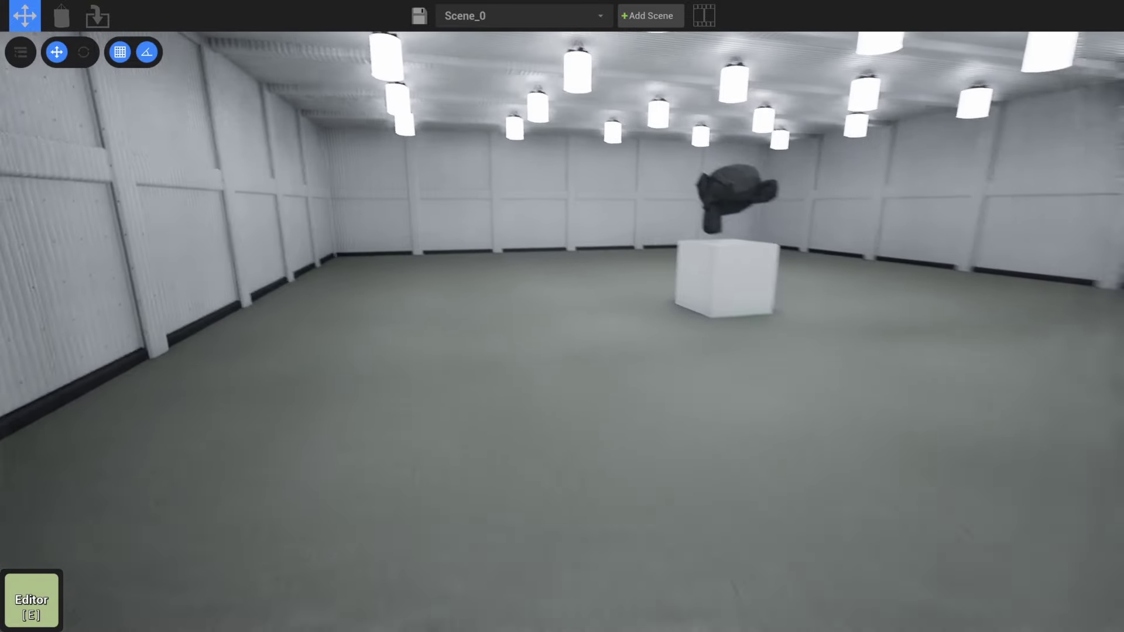
{"action": "right_click_drag", "start_coordinate": [365, 171], "coordinate": [370, 171]}
{"action": "left_click", "coordinate": [97, 16]}
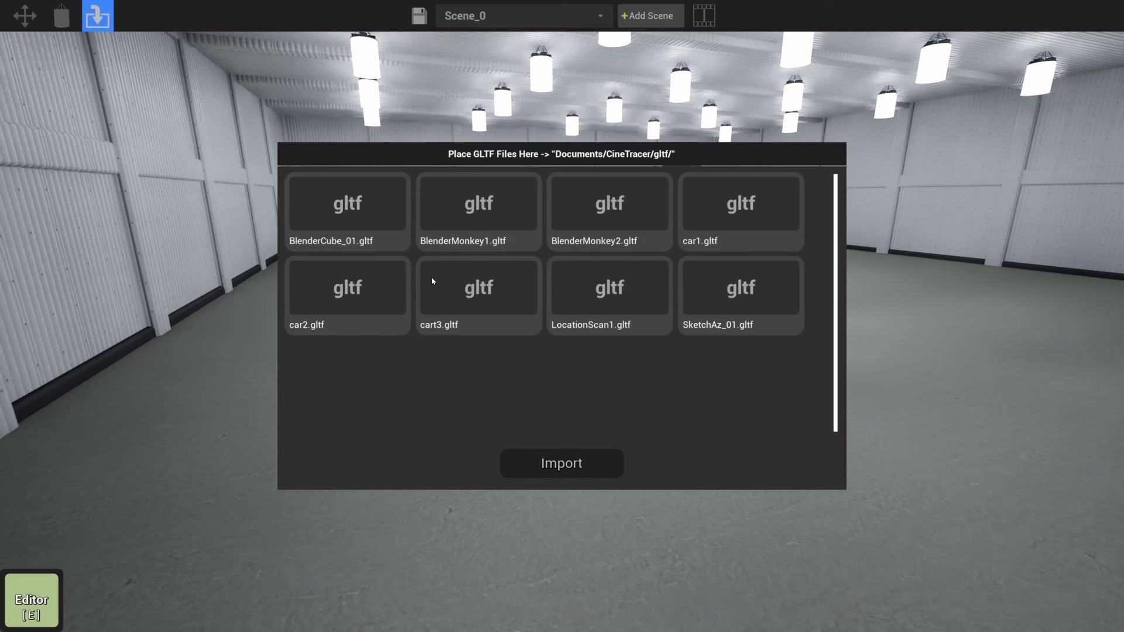
{"action": "left_click", "coordinate": [584, 221]}
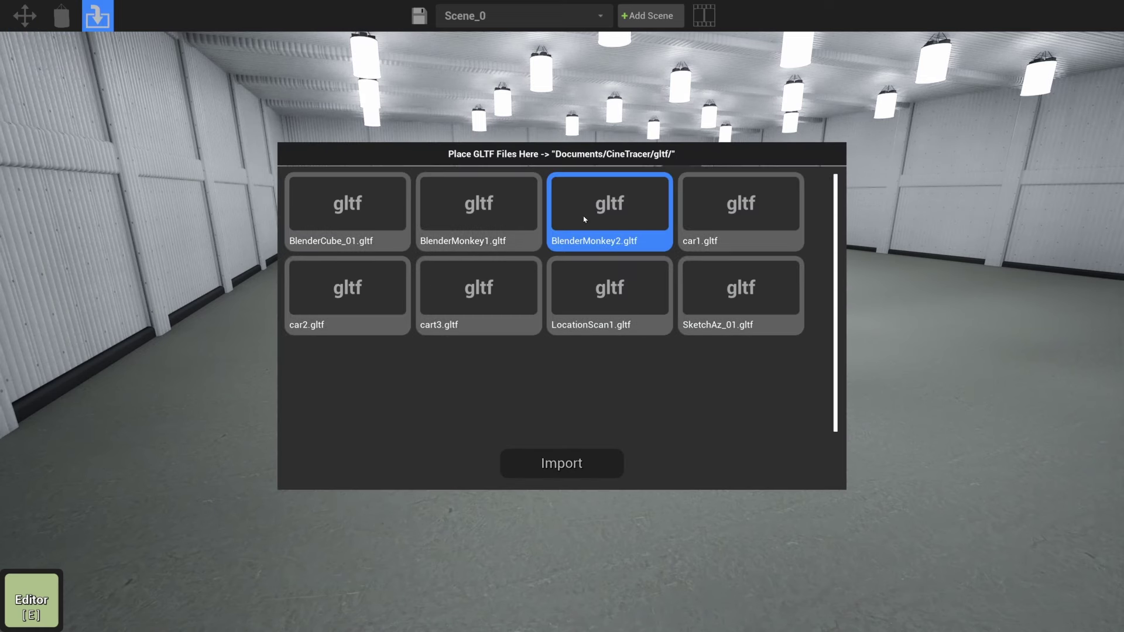
{"action": "left_click", "coordinate": [563, 465]}
{"action": "left_click", "coordinate": [25, 16]}
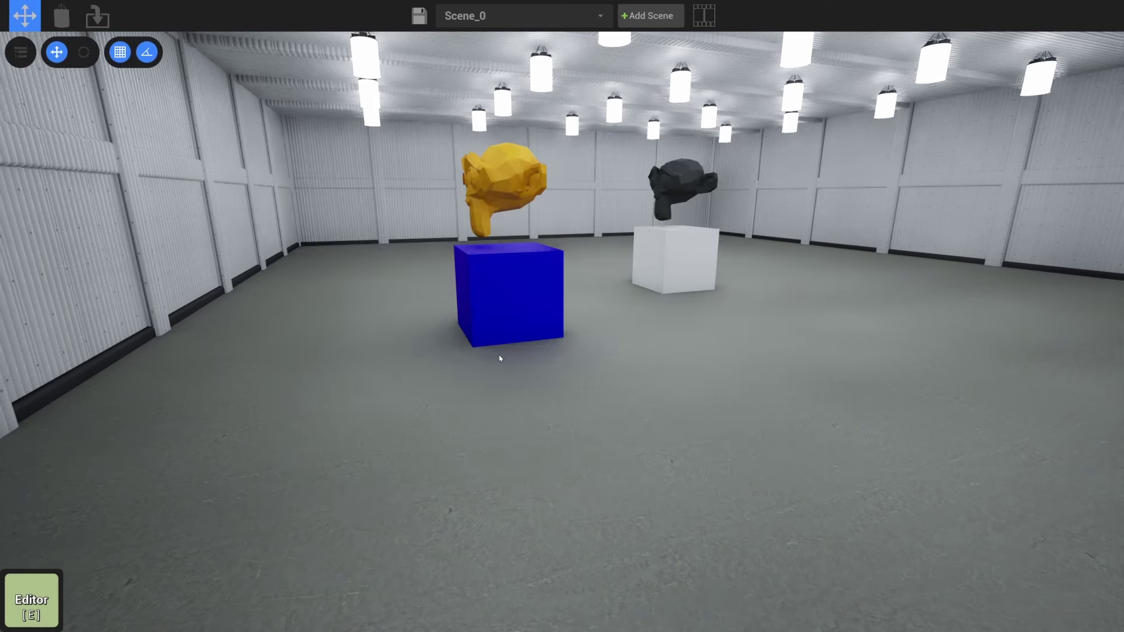
- Examine the colors of the newly imported monkey and cube beside the uncolored model from different angles
{"action": "left_click", "coordinate": [502, 328]}
{"action": "key", "text": "w"}
{"action": "right_click_drag", "start_coordinate": [572, 289], "coordinate": [703, 316]}
{"action": "key", "text": "a"}
{"action": "left_click_drag", "start_coordinate": [371, 429], "coordinate": [537, 296]}
{"action": "key", "text": "a"}
{"action": "right_click_drag", "start_coordinate": [537, 296], "coordinate": [697, 337]}
{"action": "key", "text": "w"}
{"action": "key", "text": "w"}
{"action": "key", "text": "a"}
{"action": "left_click", "coordinate": [620, 316]}
{"action": "right_click_drag", "start_coordinate": [620, 316], "coordinate": [577, 257]}
{"action": "right_click_drag", "start_coordinate": [600, 322], "coordinate": [571, 278]}
{"action": "key", "text": "s"}
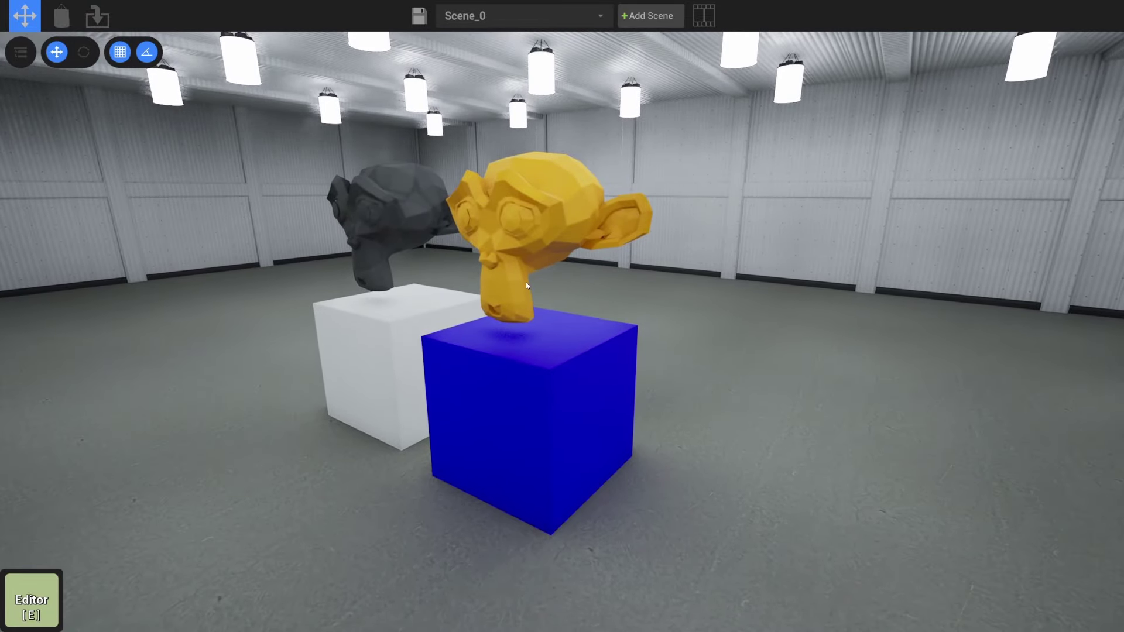
- Switch to Blender, select the monkey head and set its material's Metallic value to 1
{"action": "key", "text": "alt+Tab"}
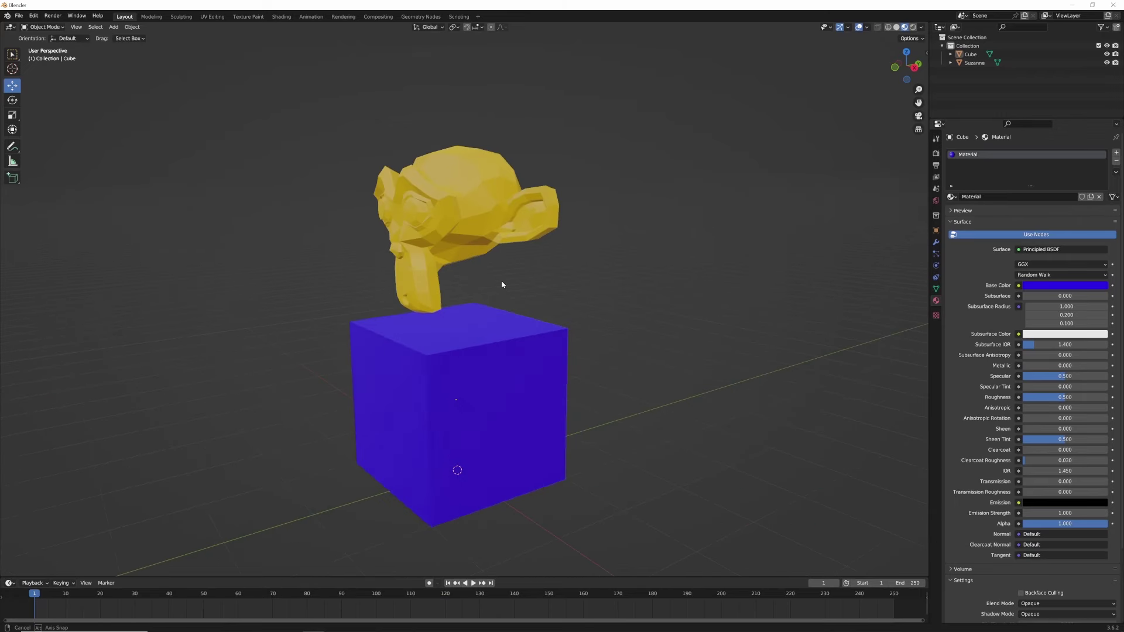
{"action": "middle_click_drag", "start_coordinate": [500, 285], "coordinate": [533, 252]}
{"action": "left_click", "coordinate": [504, 216]}
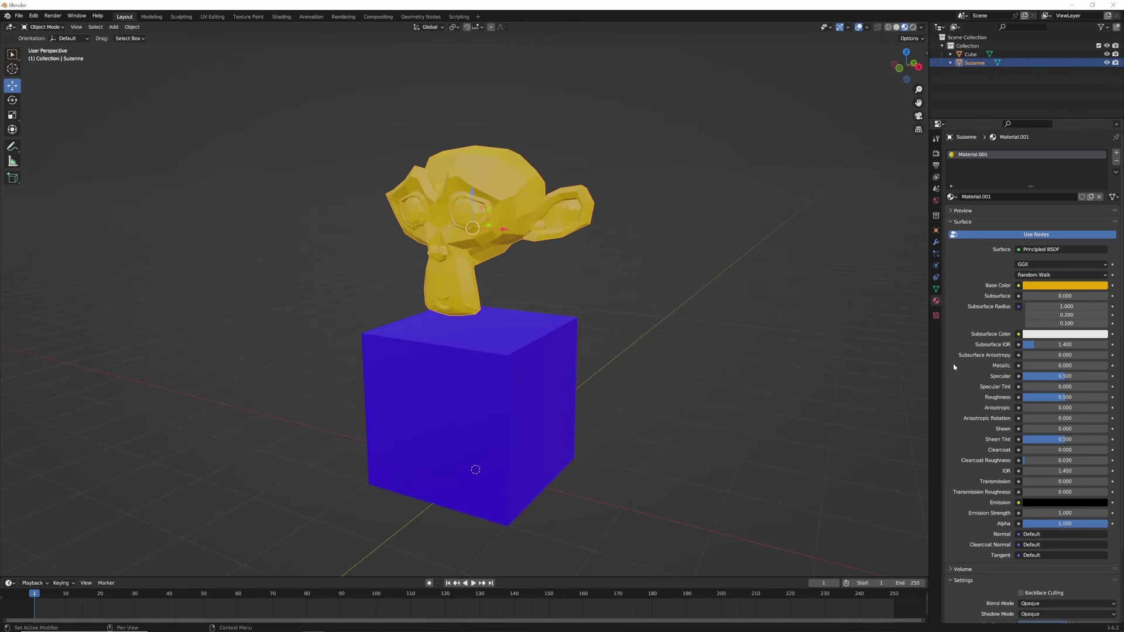
{"action": "scroll", "coordinate": [955, 373], "scroll_direction": "down", "scroll_amount": 1}
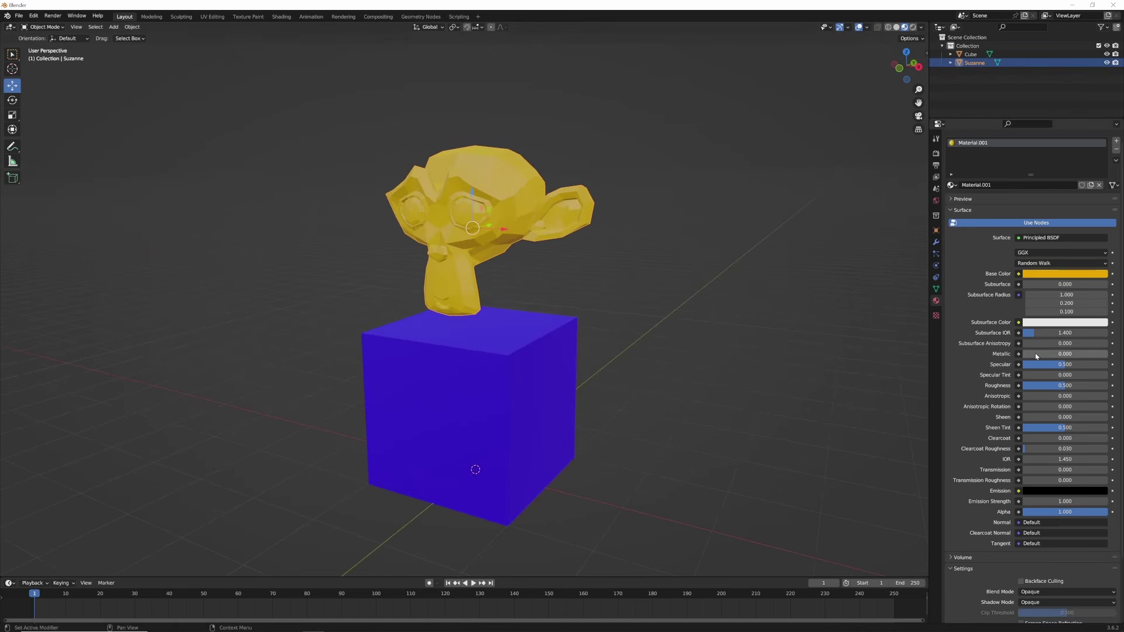
{"action": "left_click", "coordinate": [1065, 354]}
{"action": "type", "text": "1"}
{"action": "key", "text": "Return"}
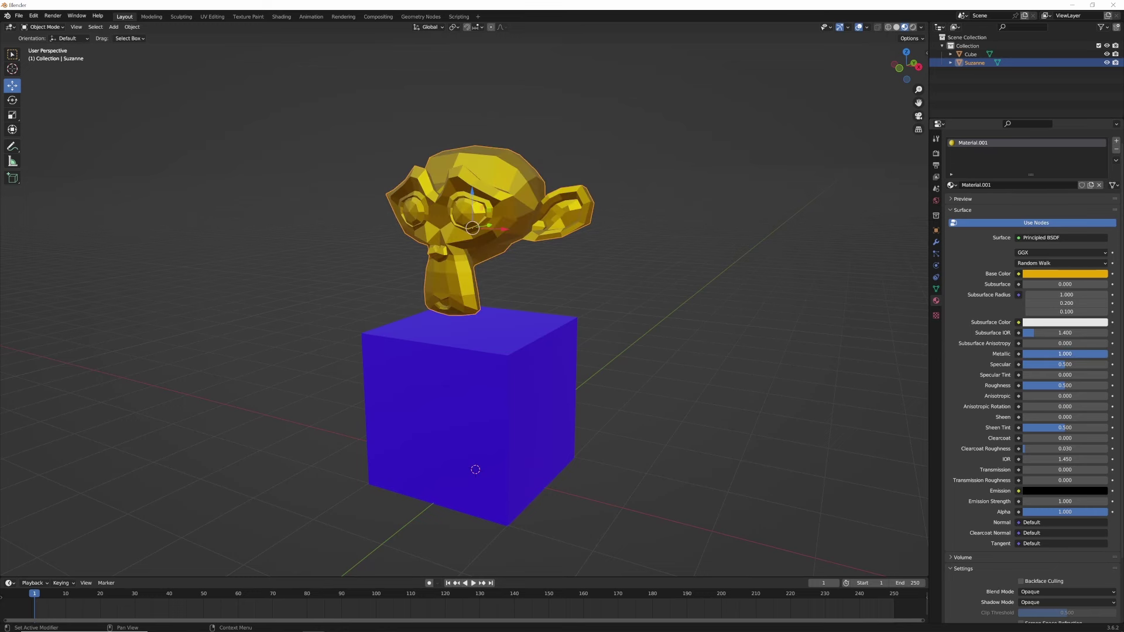
{"action": "middle_click_drag", "start_coordinate": [531, 245], "coordinate": [563, 269]}
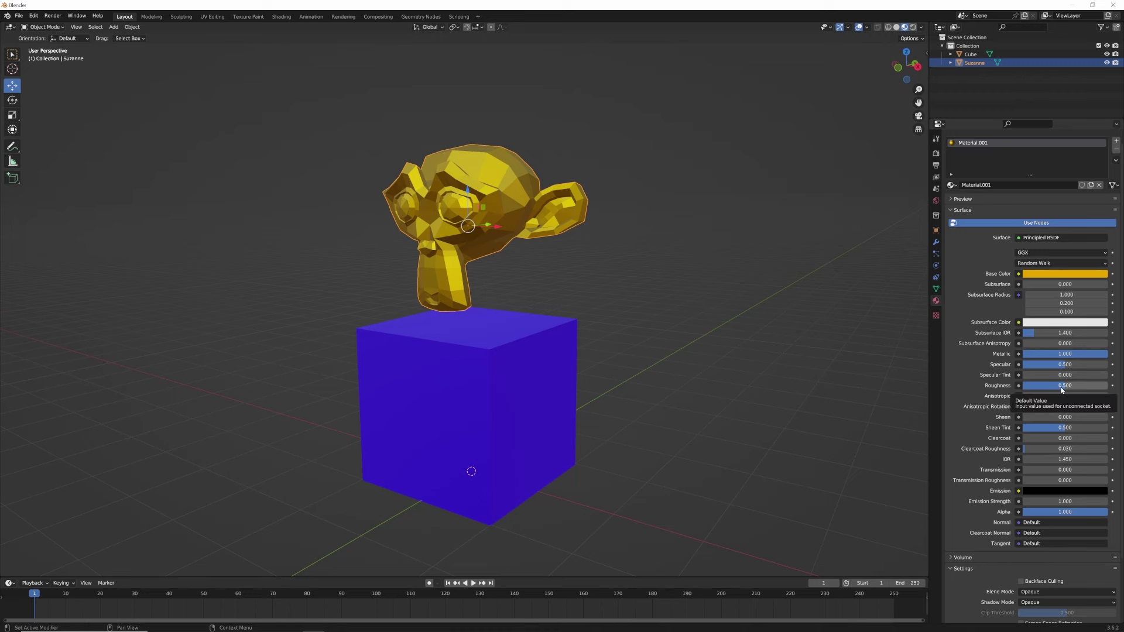
- Lower the monkey material's Roughness to 0 and inspect the reflections on the head
{"action": "left_click_drag", "start_coordinate": [1062, 389], "coordinate": [1020, 389]}
{"action": "mouse_move", "coordinate": [579, 291]}
{"action": "middle_mouse_down"}
{"action": "mouse_move", "coordinate": [605, 298]}
{"action": "mouse_move", "coordinate": [521, 296]}
{"action": "mouse_move", "coordinate": [566, 295]}
{"action": "middle_mouse_up"}
{"action": "middle_click_drag", "start_coordinate": [490, 170], "coordinate": [448, 147]}
{"action": "middle_click_drag", "start_coordinate": [496, 209], "coordinate": [538, 267]}
{"action": "left_click", "coordinate": [538, 267]}
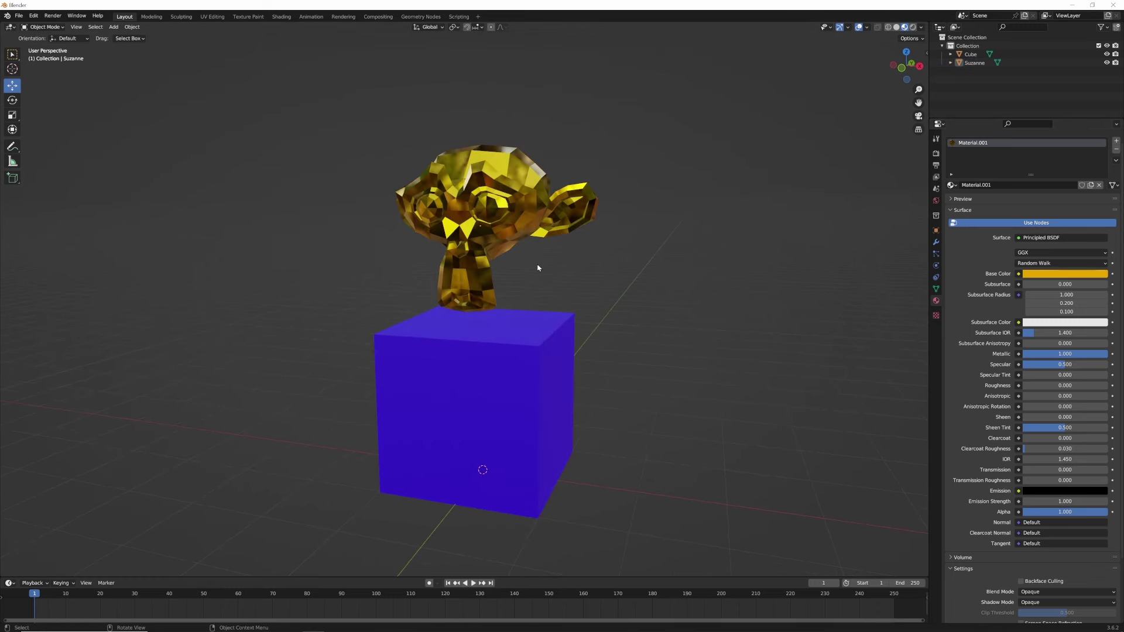
- Reselect the monkey head and set its material's Roughness to about 0.16
{"action": "left_click", "coordinate": [498, 225]}
{"action": "scroll", "coordinate": [494, 220], "scroll_direction": "up", "scroll_amount": 2}
{"action": "middle_click_drag", "start_coordinate": [554, 257], "coordinate": [556, 258]}
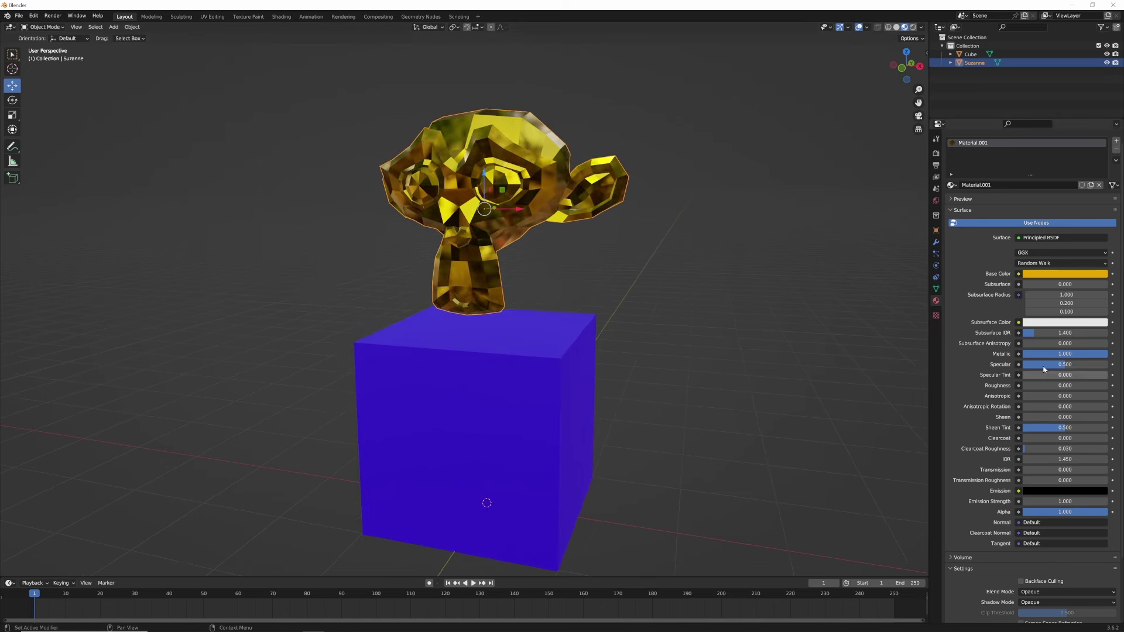
{"action": "left_click_drag", "start_coordinate": [1032, 390], "coordinate": [1049, 390]}
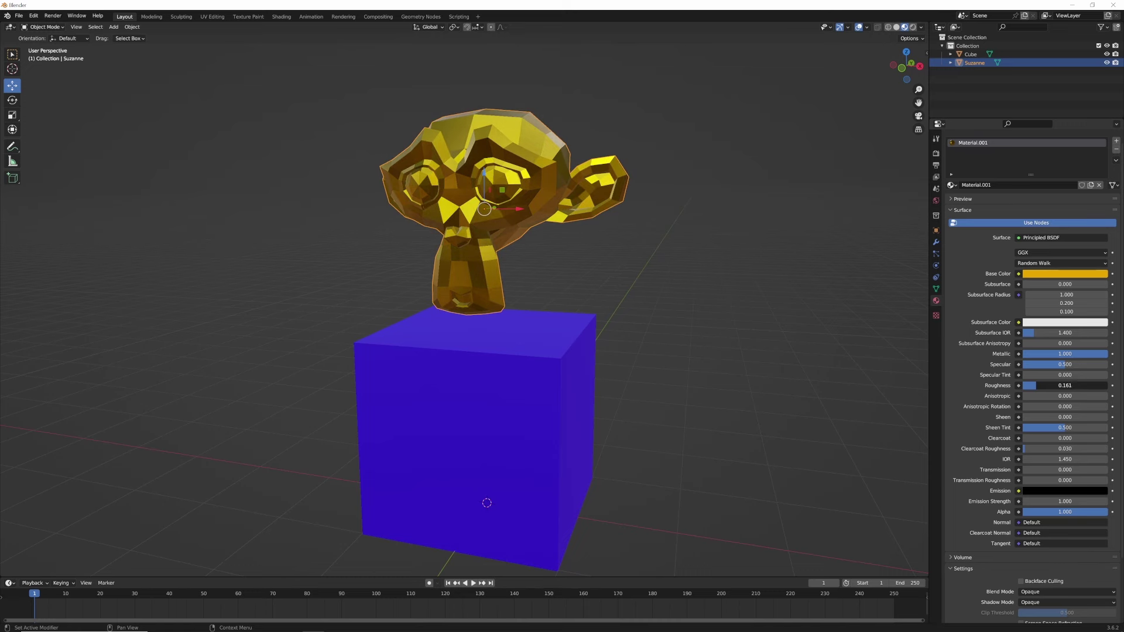
- Select the cube, lower its material's Roughness to 0 and inspect the reflections on its faces
{"action": "left_click", "coordinate": [670, 276]}
{"action": "middle_click_drag", "start_coordinate": [521, 229], "coordinate": [549, 335]}
{"action": "left_click", "coordinate": [549, 335]}
{"action": "middle_click_drag", "start_coordinate": [613, 317], "coordinate": [577, 279]}
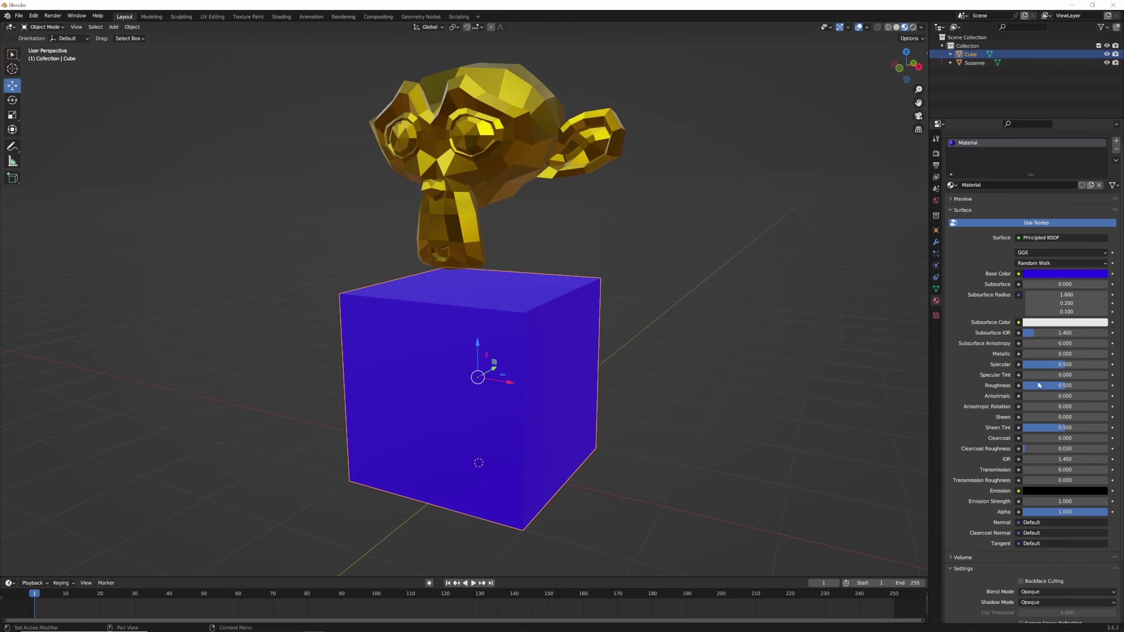
{"action": "left_click_drag", "start_coordinate": [1064, 387], "coordinate": [1025, 387]}
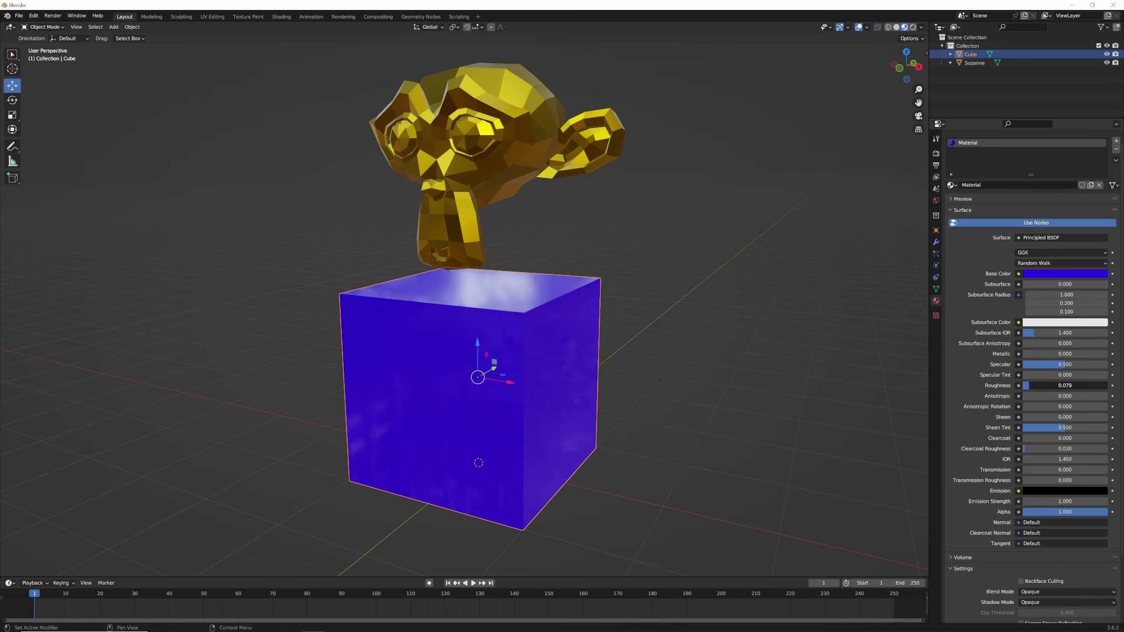
{"action": "middle_click_drag", "start_coordinate": [486, 304], "coordinate": [635, 264]}
{"action": "left_click", "coordinate": [644, 271]}
{"action": "left_click", "coordinate": [584, 300]}
{"action": "middle_click_drag", "start_coordinate": [583, 299], "coordinate": [497, 186]}
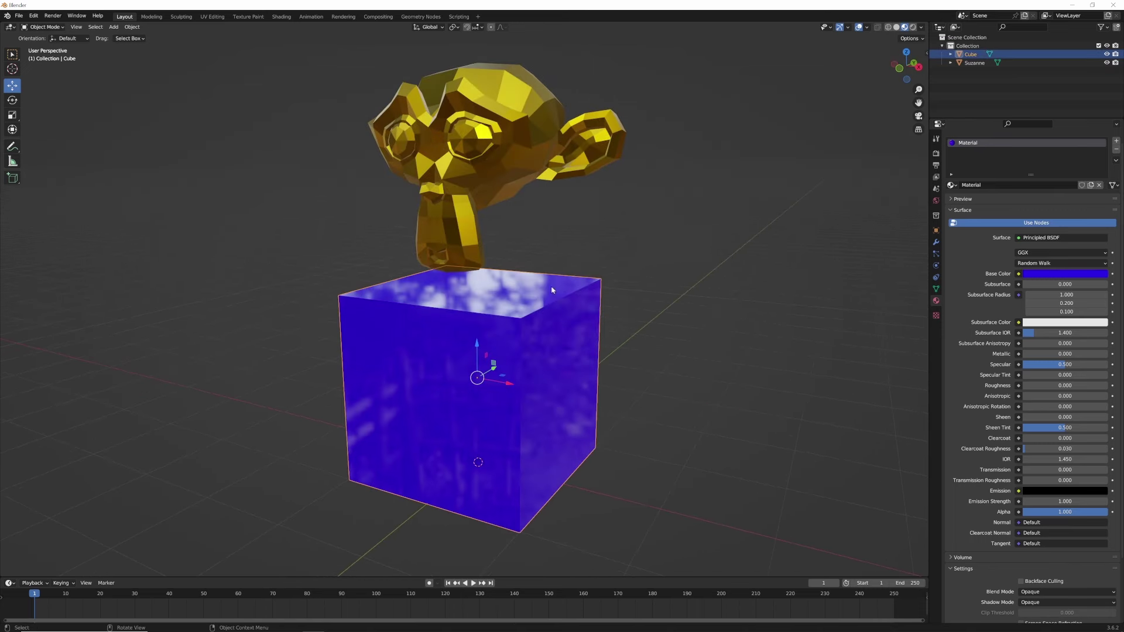
- Change the cube material's Base Color to a dark red and inspect it together with the gold monkey head
{"action": "left_click", "coordinate": [1058, 275]}
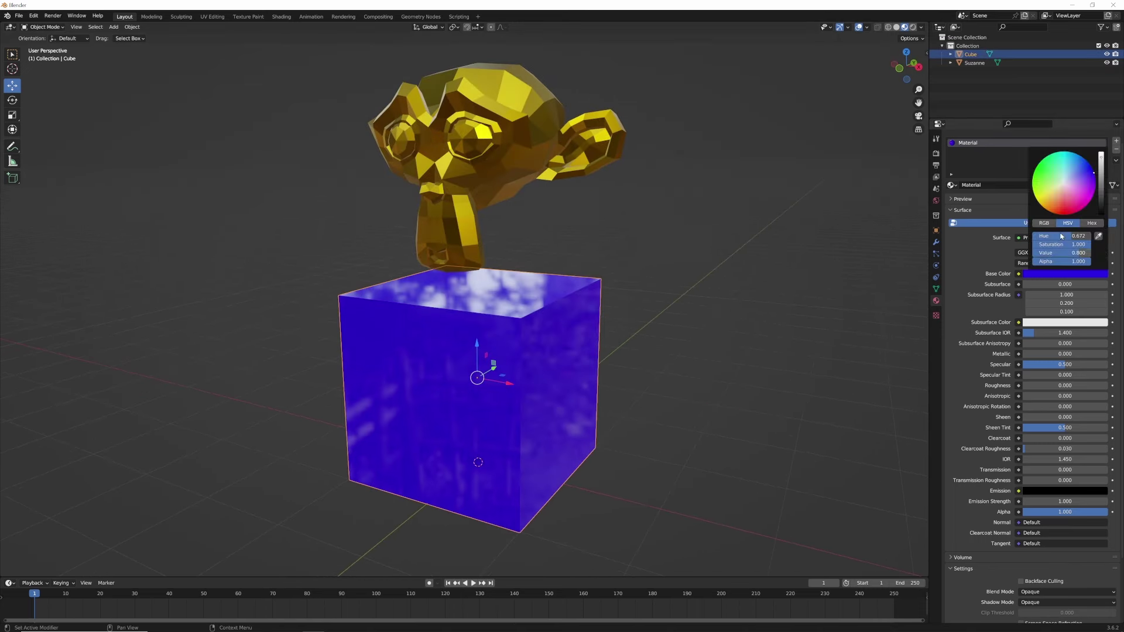
{"action": "left_click", "coordinate": [1084, 207]}
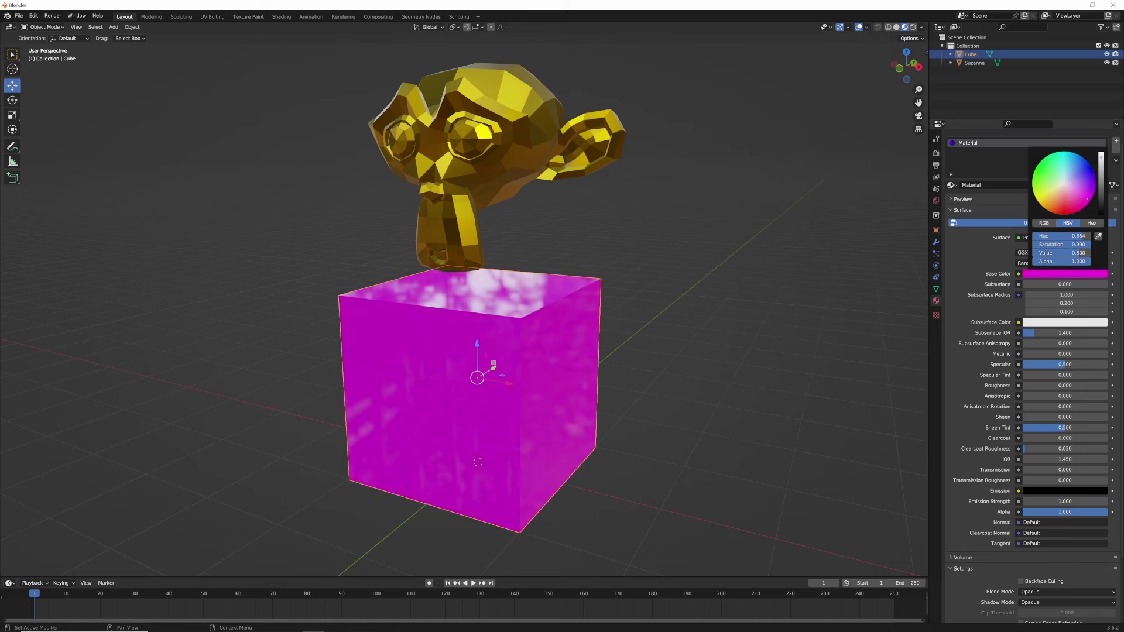
{"action": "mouse_move", "coordinate": [1089, 197]}
{"action": "left_mouse_down"}
{"action": "mouse_move", "coordinate": [1083, 157]}
{"action": "mouse_move", "coordinate": [1089, 164]}
{"action": "mouse_move", "coordinate": [1035, 170]}
{"action": "mouse_move", "coordinate": [1039, 204]}
{"action": "mouse_move", "coordinate": [1072, 213]}
{"action": "left_mouse_up"}
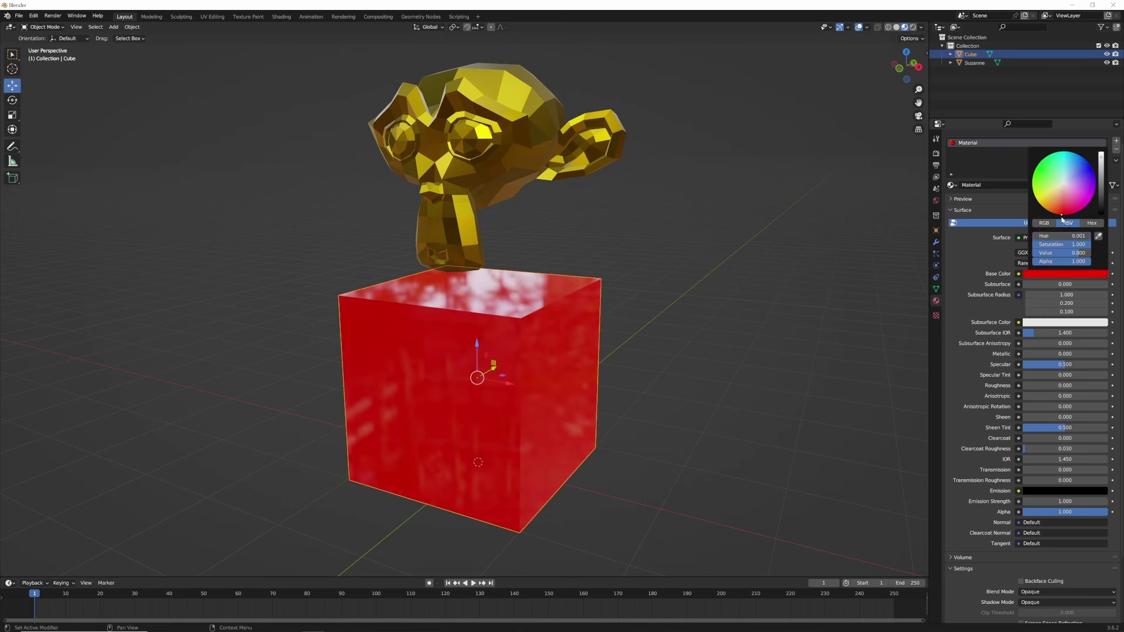
{"action": "left_click_drag", "start_coordinate": [1079, 253], "coordinate": [1026, 253]}
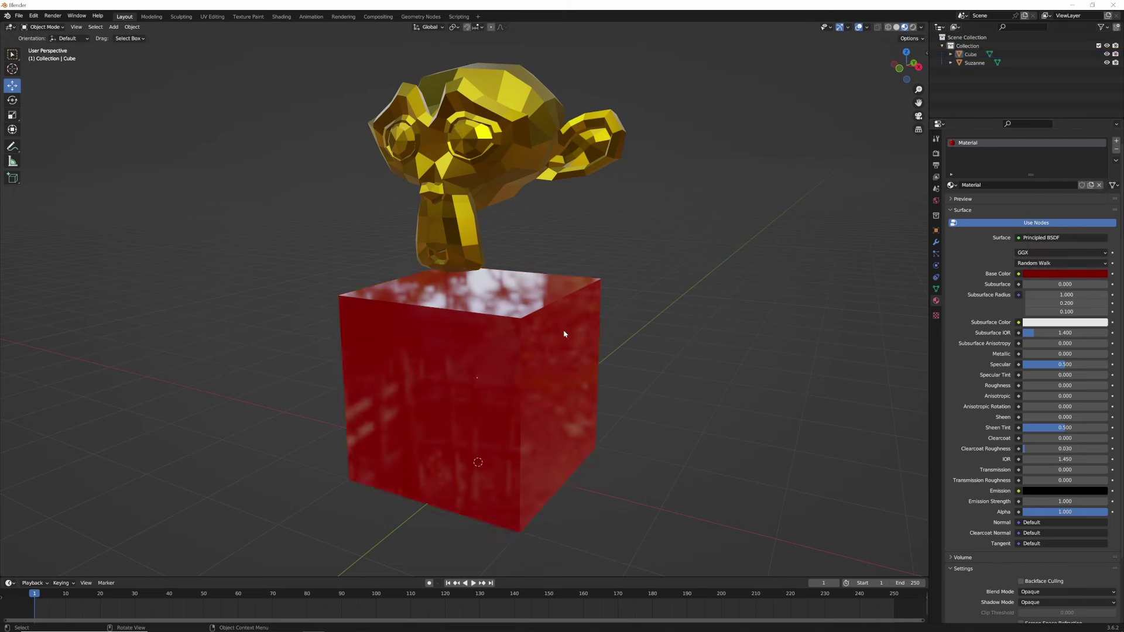
{"action": "middle_click_drag", "start_coordinate": [557, 336], "coordinate": [568, 312]}
{"action": "left_click", "coordinate": [562, 234]}
{"action": "left_click", "coordinate": [539, 169]}
{"action": "middle_click_drag", "start_coordinate": [605, 220], "coordinate": [597, 224]}
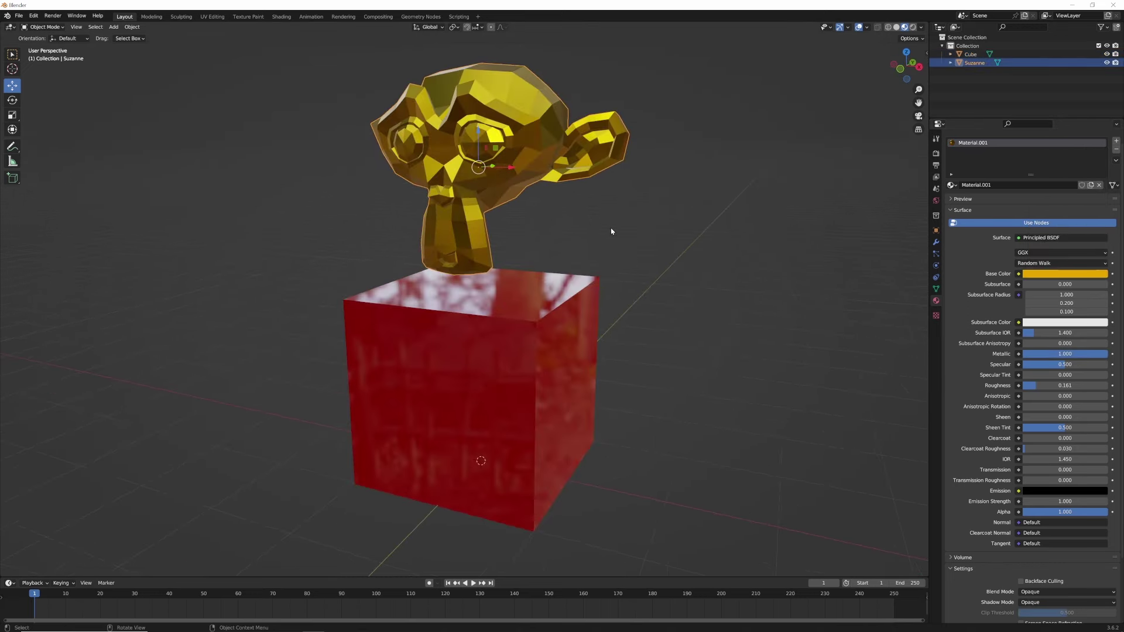
- Select both the monkey head and the cube and set up a glTF 2.0 export in glTF Embedded format
{"action": "left_click_drag", "start_coordinate": [304, 123], "coordinate": [575, 411]}
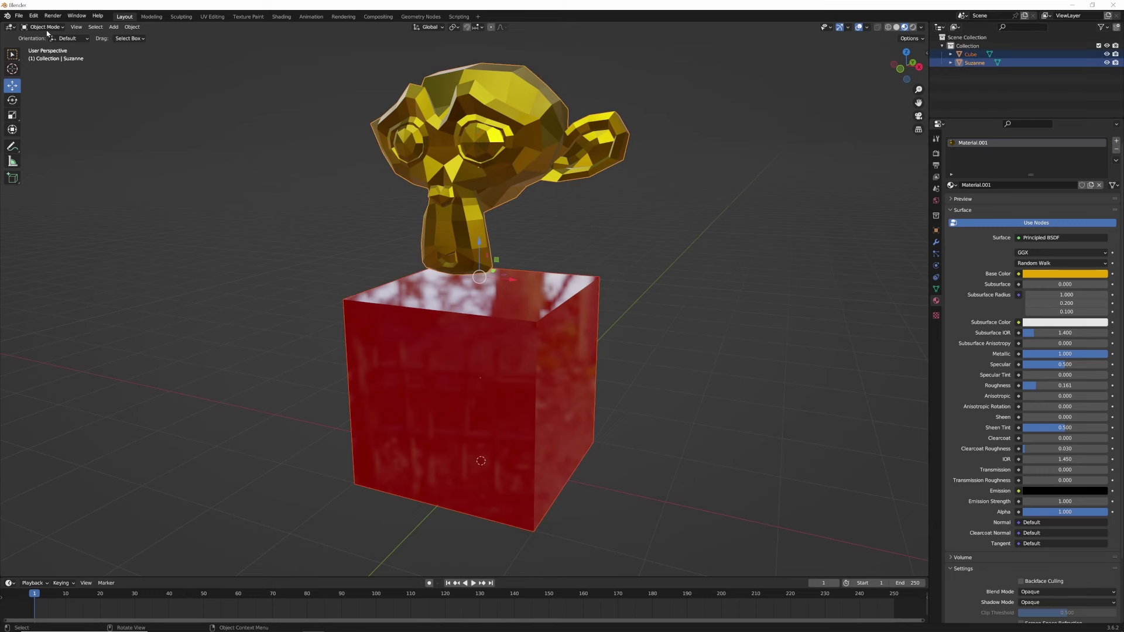
{"action": "left_click", "coordinate": [18, 16]}
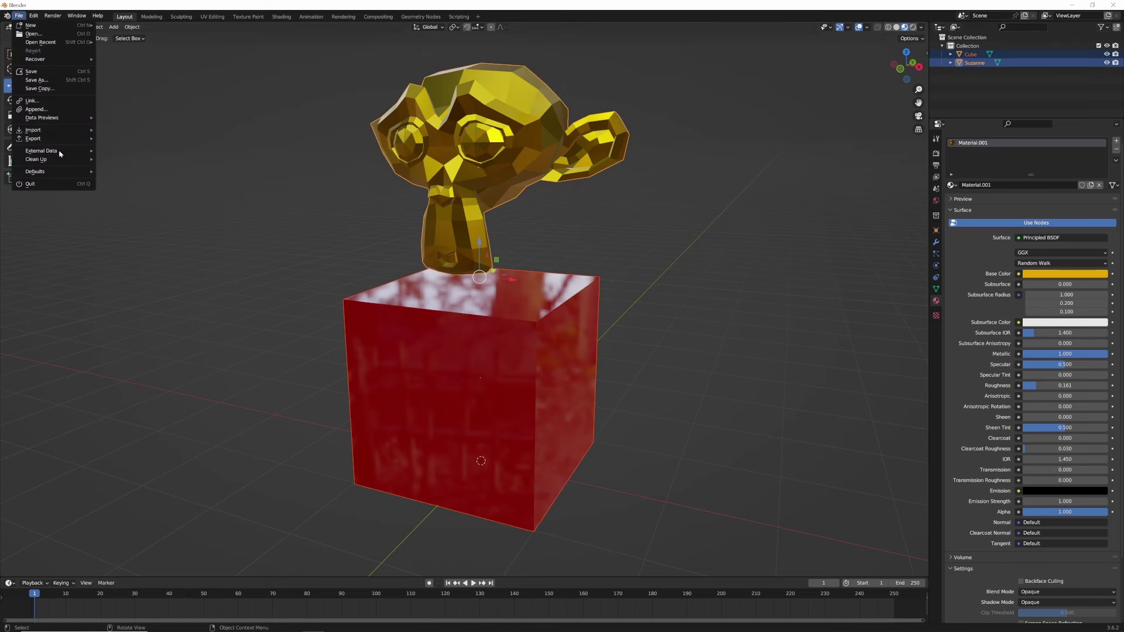
{"action": "mouse_move", "coordinate": [59, 139]}
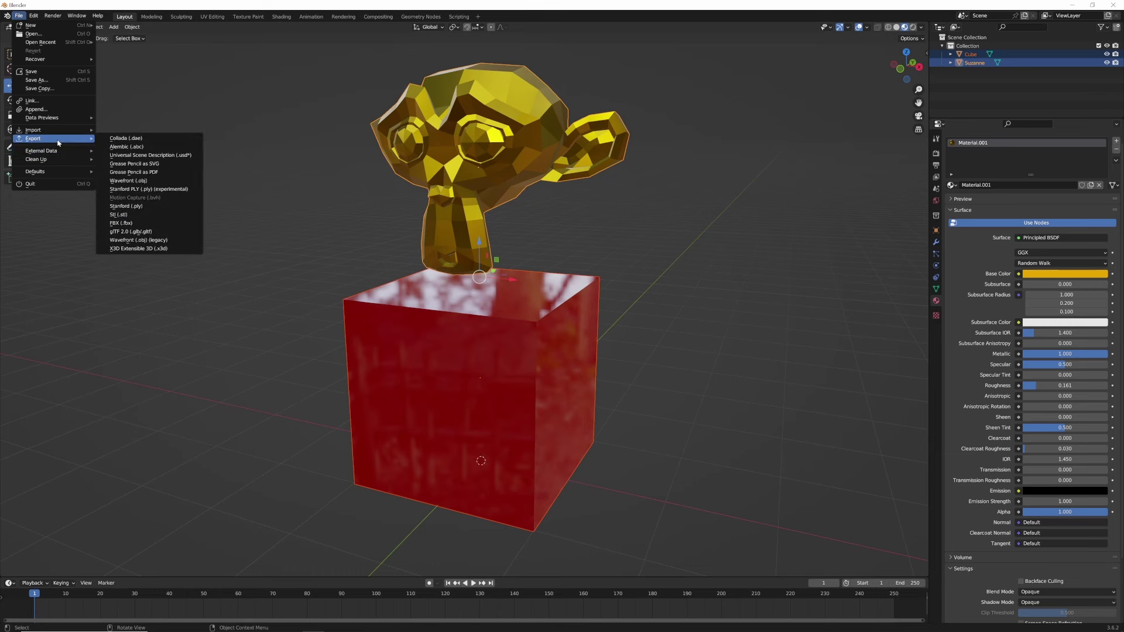
{"action": "left_click", "coordinate": [142, 233]}
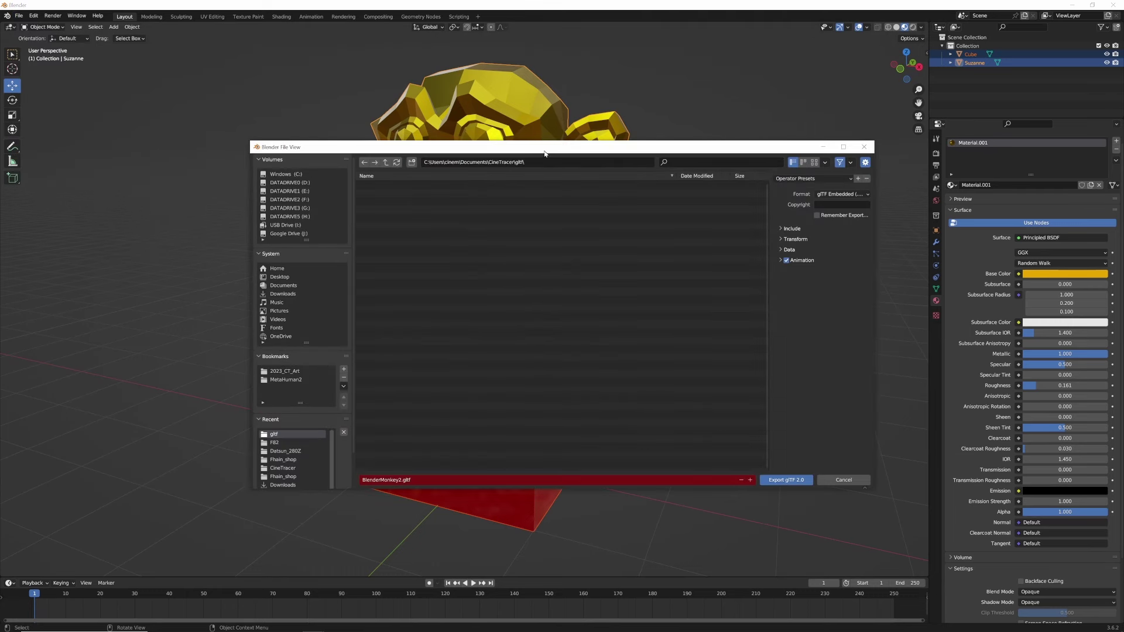
{"action": "left_click_drag", "start_coordinate": [545, 154], "coordinate": [531, 152]}
{"action": "left_click", "coordinate": [828, 193]}
{"action": "left_click", "coordinate": [820, 202]}
{"action": "left_click", "coordinate": [787, 221]}
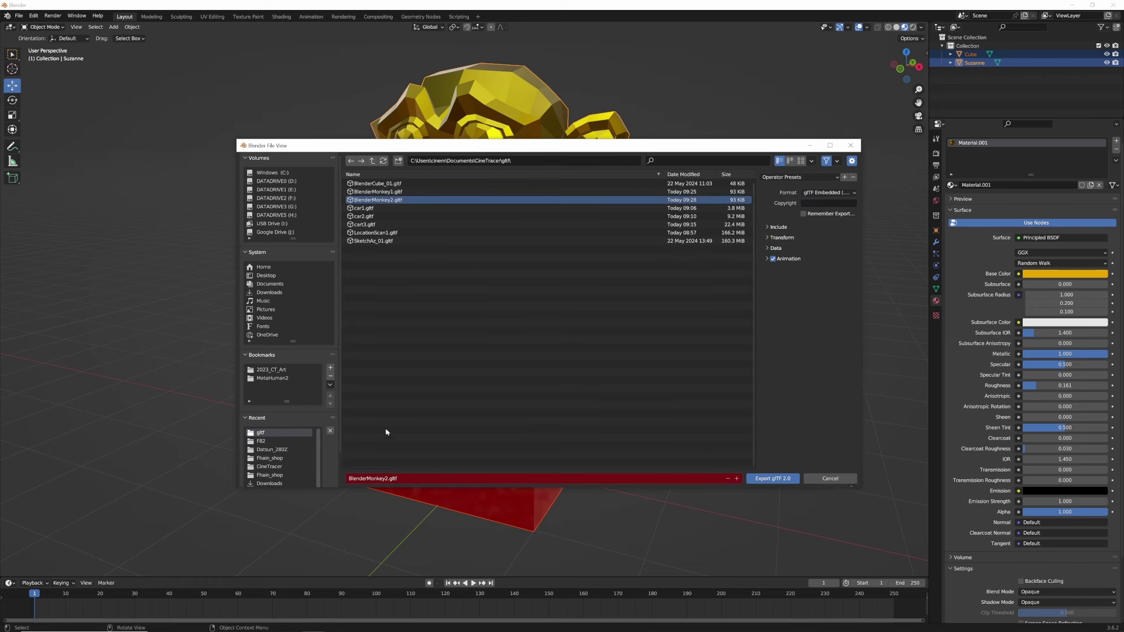
- Name the export file BlenderMonkey3.gltf and export it to the CineTracer gltf folder
{"action": "left_click", "coordinate": [390, 478]}
{"action": "left_click", "coordinate": [386, 478]}
{"action": "left_click", "coordinate": [774, 478]}
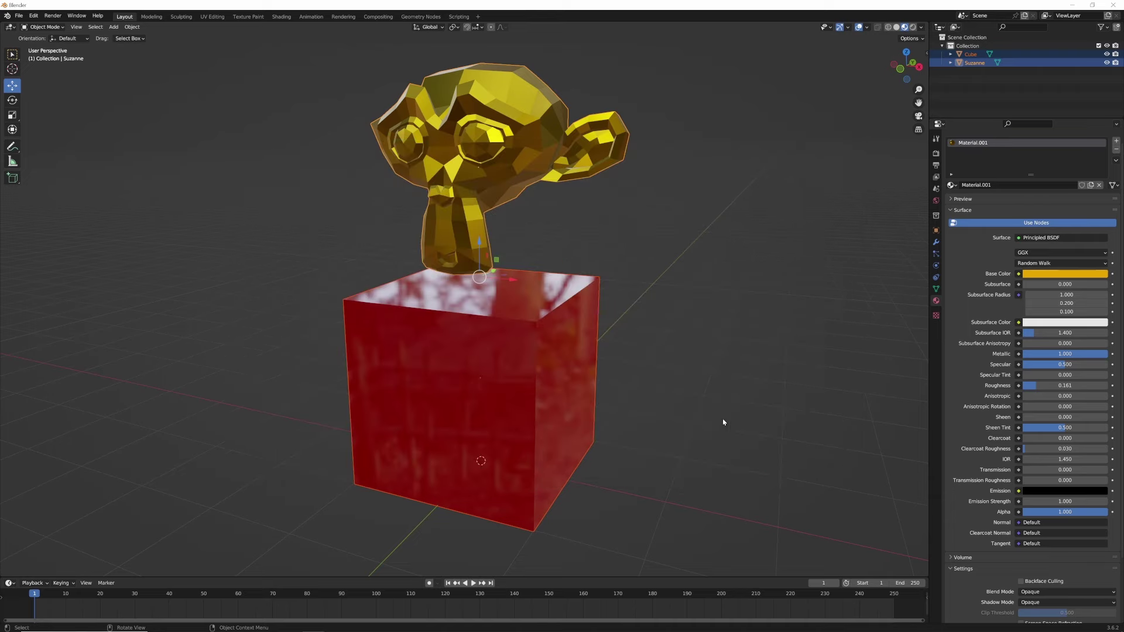
- Switch to Cine Tracer and import BlenderMonkey3.gltf into an open area of the stage
{"action": "key", "text": "alt+Tab"}
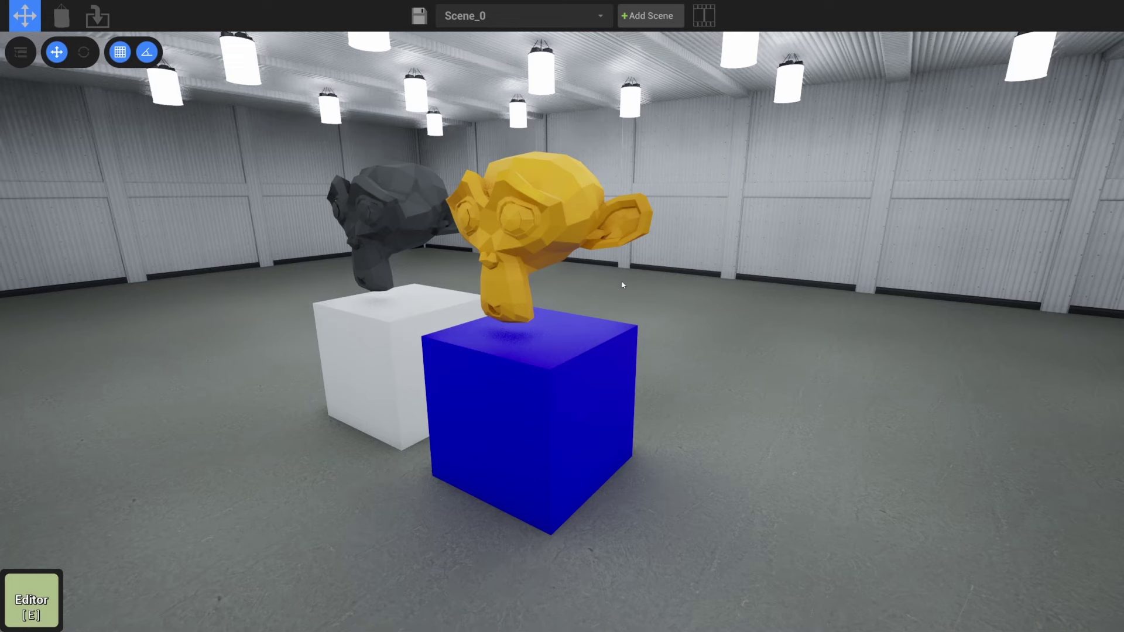
{"action": "right_click_drag", "start_coordinate": [605, 287], "coordinate": [409, 287]}
{"action": "key", "text": "s"}
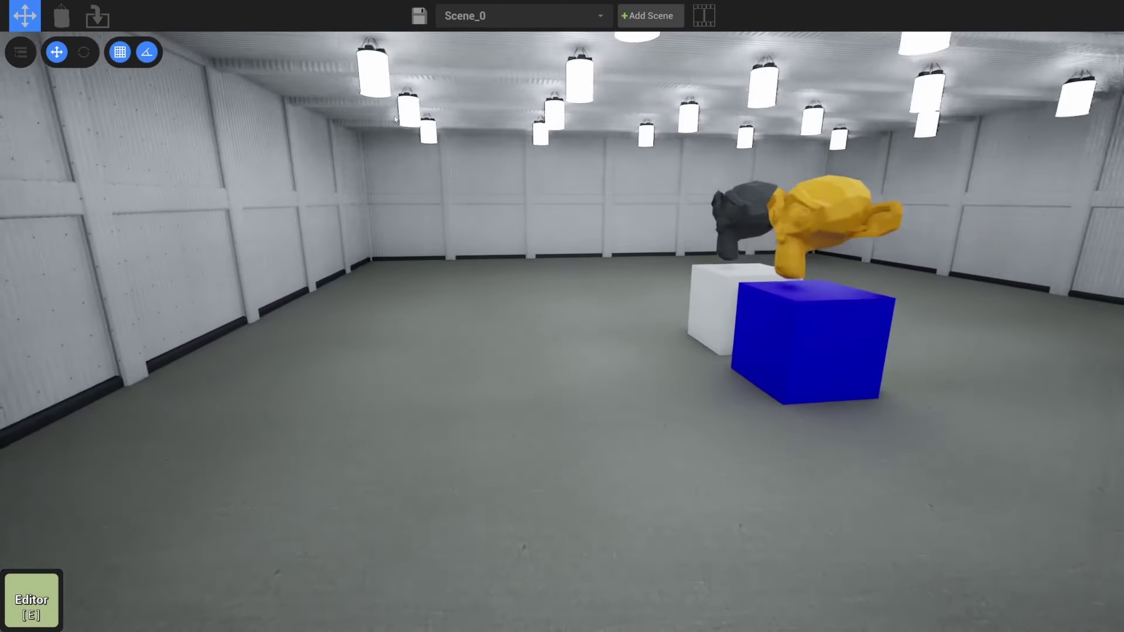
{"action": "left_click", "coordinate": [95, 19]}
{"action": "left_click", "coordinate": [720, 215]}
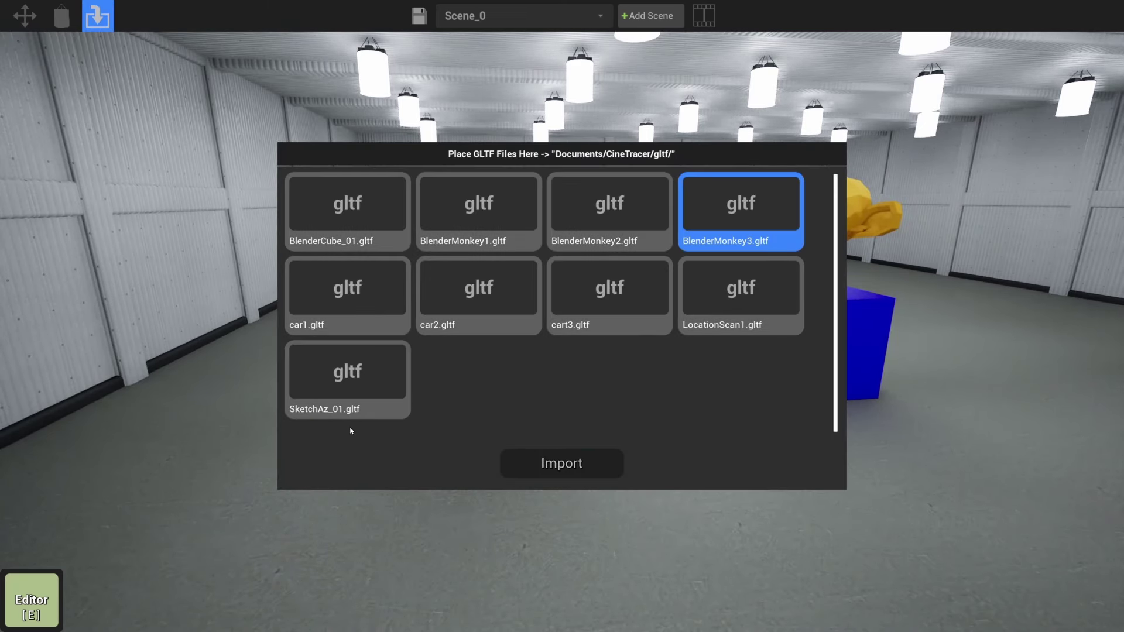
{"action": "right_click_drag", "start_coordinate": [421, 539], "coordinate": [598, 401]}
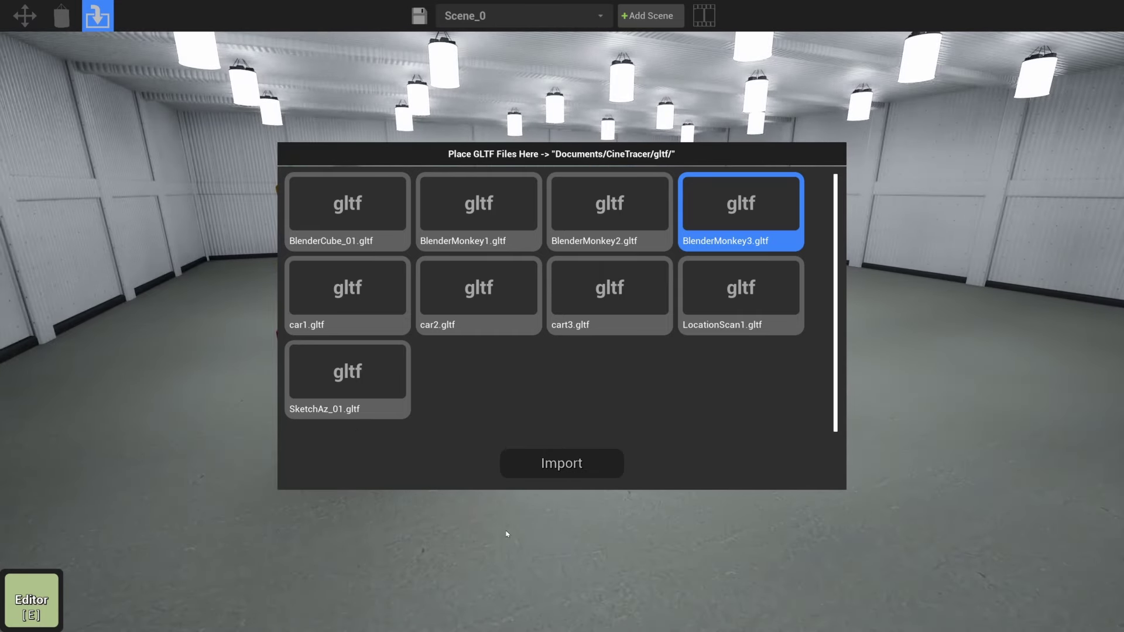
- Move the imported gold monkey and red cube into line beside the yellow monkey and blue cube
{"action": "left_click", "coordinate": [25, 16]}
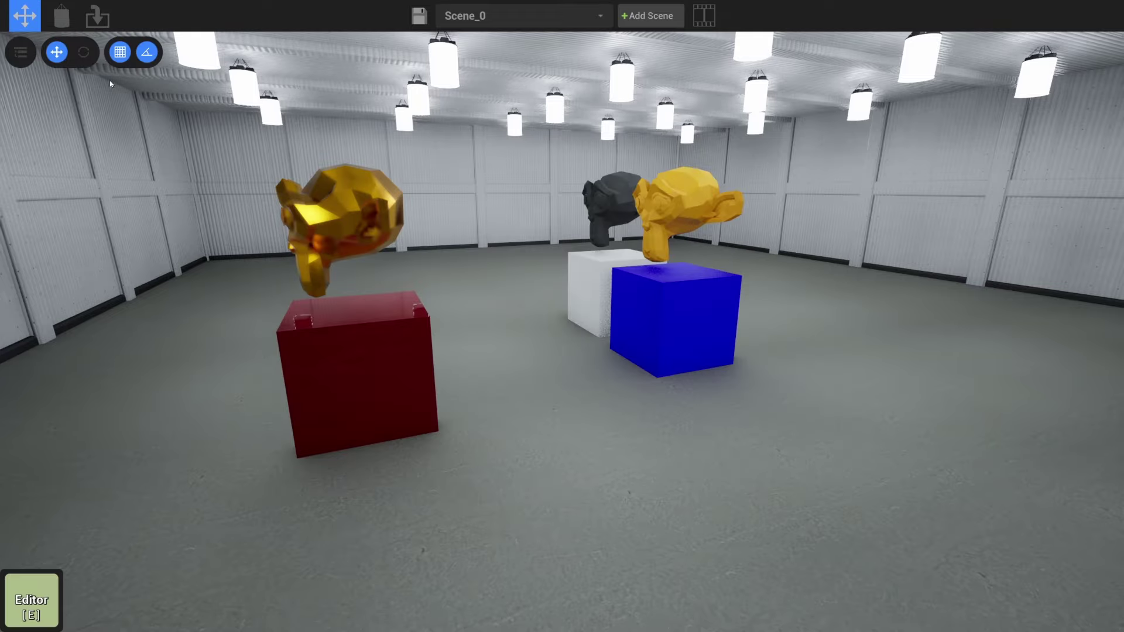
{"action": "left_click", "coordinate": [378, 370]}
{"action": "right_click_drag", "start_coordinate": [427, 364], "coordinate": [609, 363]}
{"action": "left_click_drag", "start_coordinate": [424, 431], "coordinate": [685, 344]}
{"action": "key", "text": "w"}
{"action": "right_click_drag", "start_coordinate": [660, 296], "coordinate": [707, 297]}
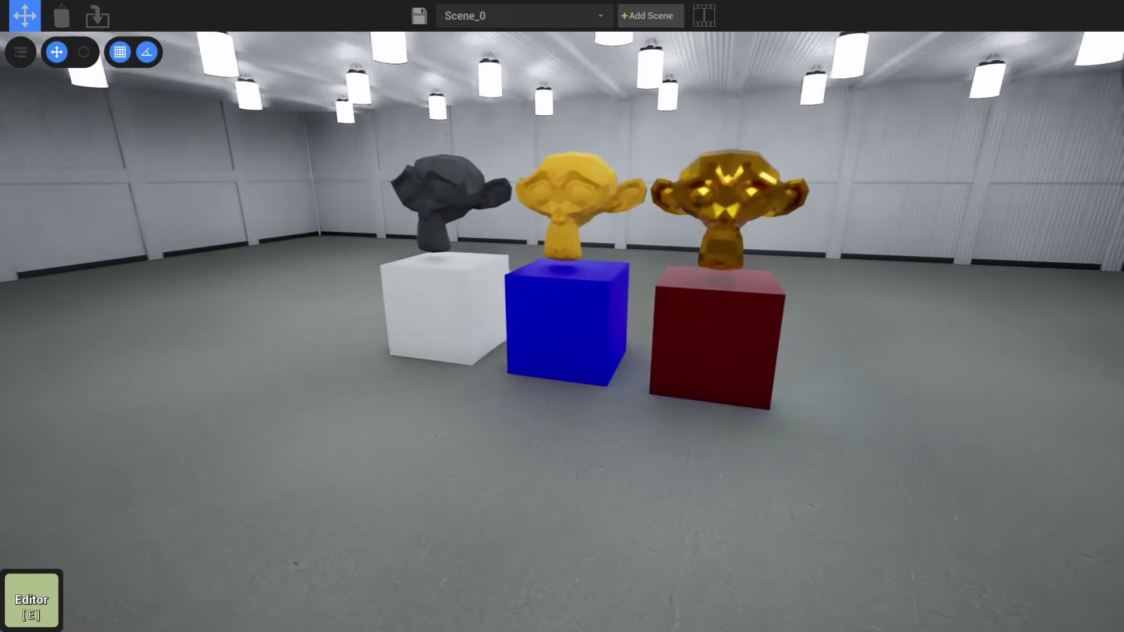
- Place a compact spotlight fixture on the floor in front of the models and raise it above their height
{"action": "key", "text": "Tab"}
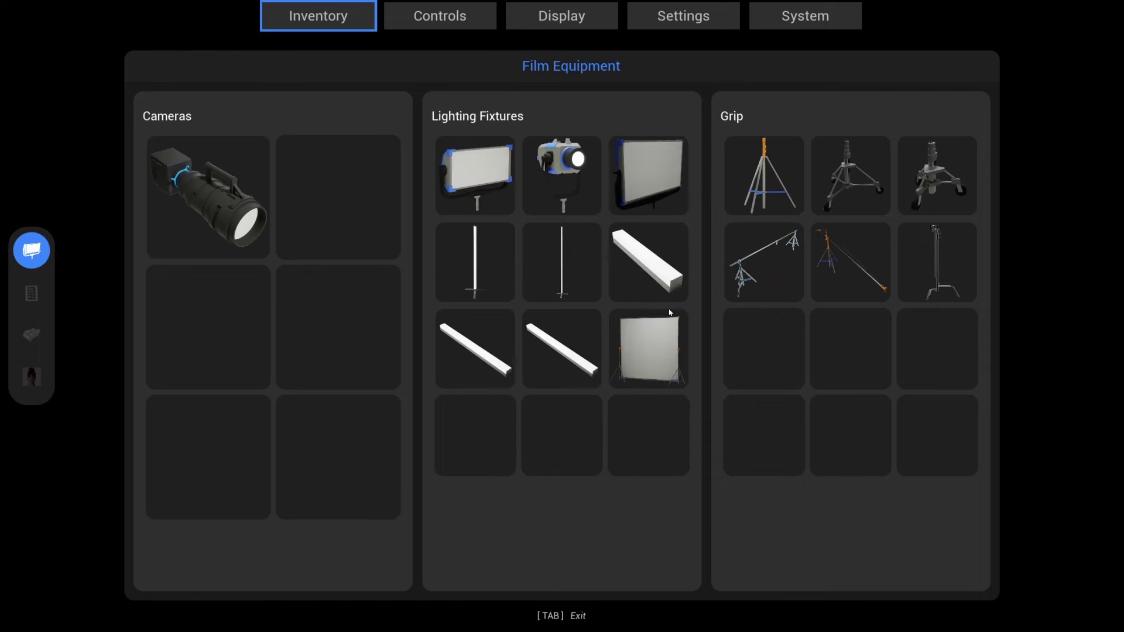
{"action": "left_click", "coordinate": [561, 176]}
{"action": "left_click", "coordinate": [486, 499]}
{"action": "right_click_drag", "start_coordinate": [492, 492], "coordinate": [557, 469]}
{"action": "key", "text": "d"}
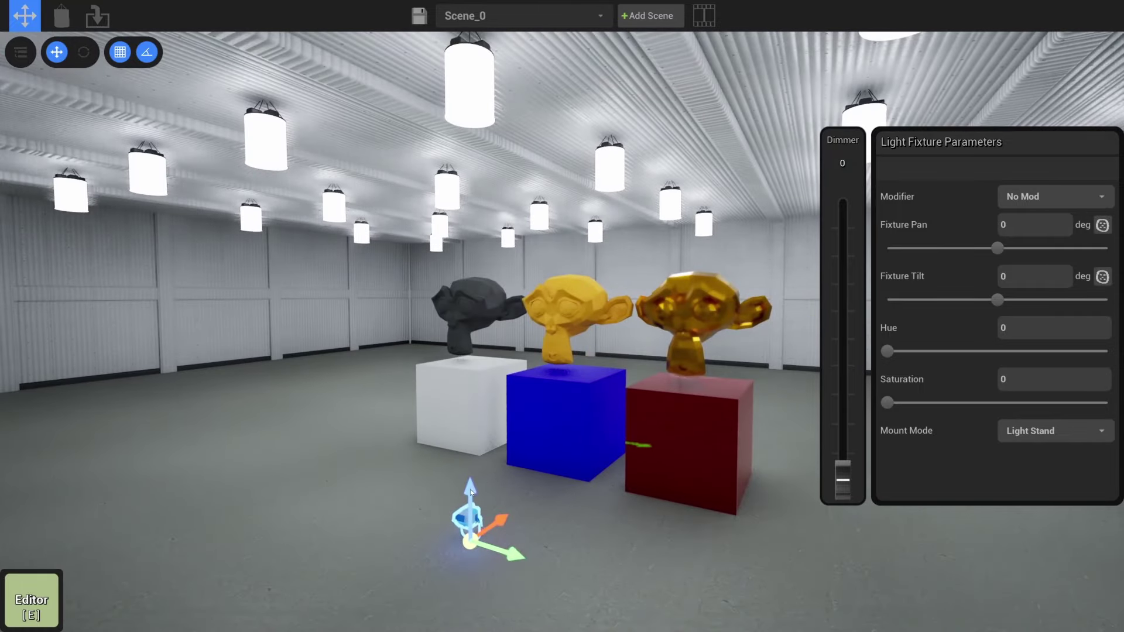
{"action": "left_click_drag", "start_coordinate": [469, 490], "coordinate": [459, 164]}
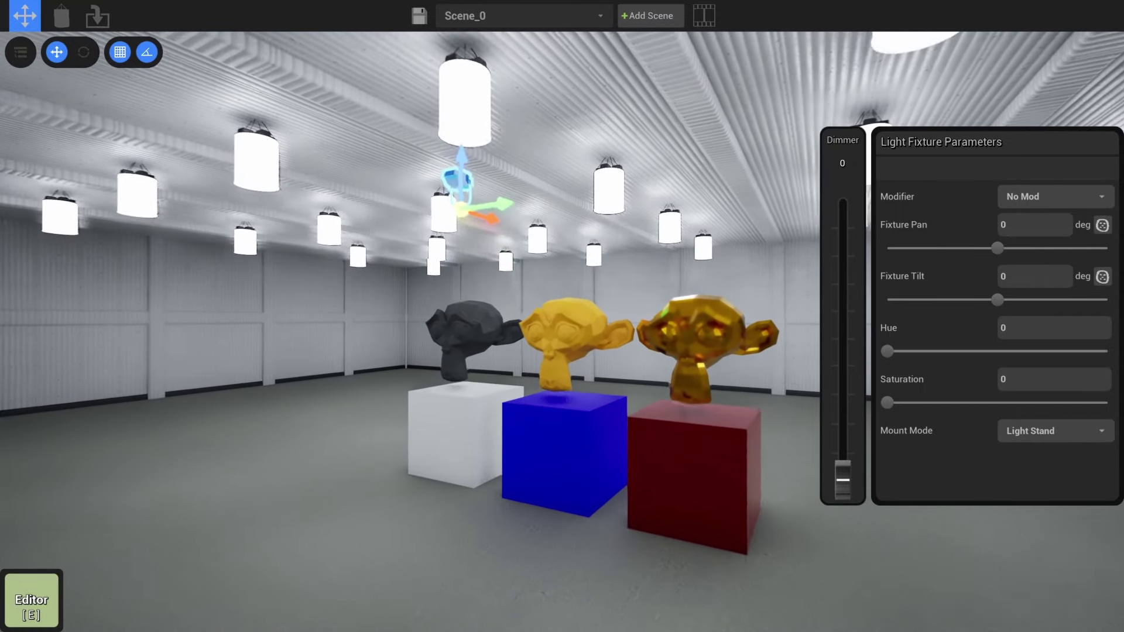
- Fit the light with the Lantern modifier, set its mount mode to Underhung Clamp and its tilt to -90 degrees
{"action": "left_click", "coordinate": [1054, 197]}
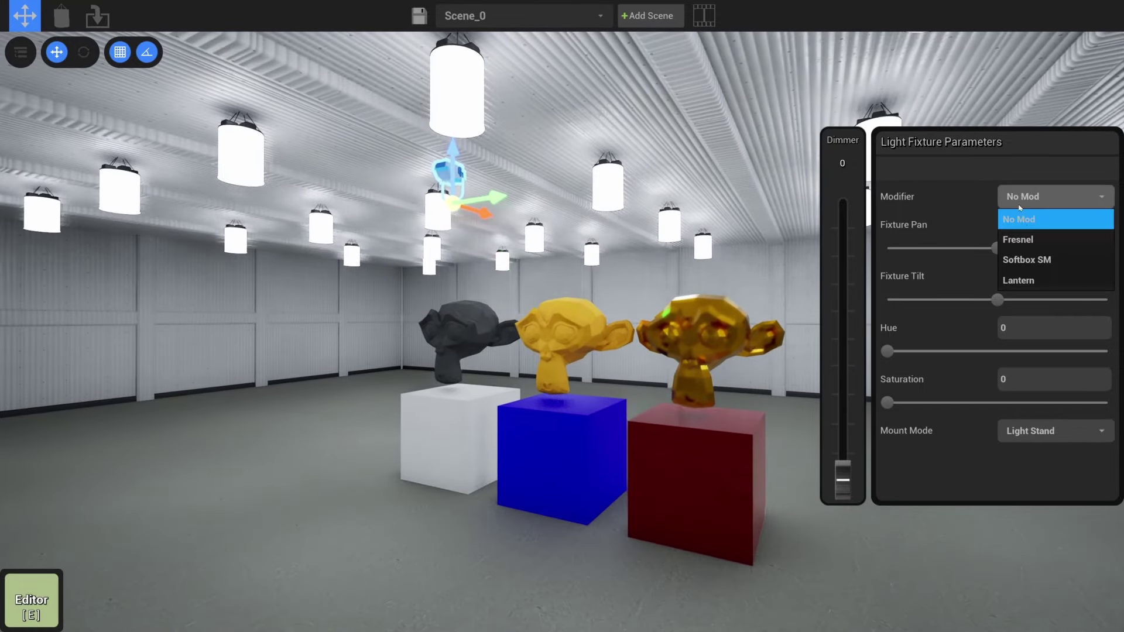
{"action": "left_click", "coordinate": [1031, 281]}
{"action": "left_click", "coordinate": [1029, 430]}
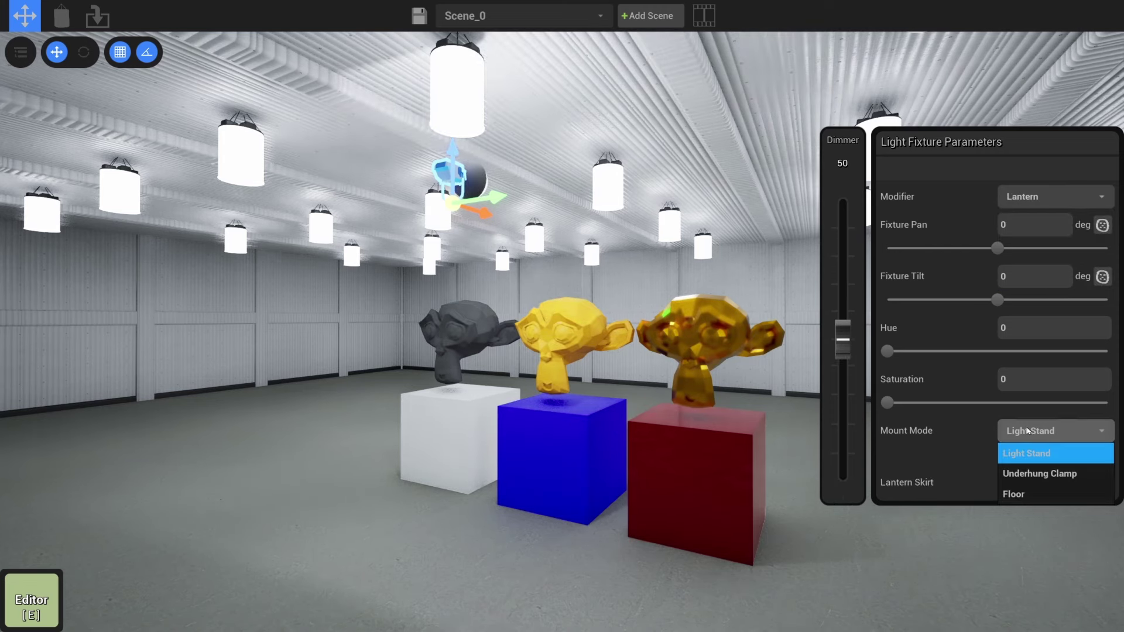
{"action": "left_click", "coordinate": [1040, 474]}
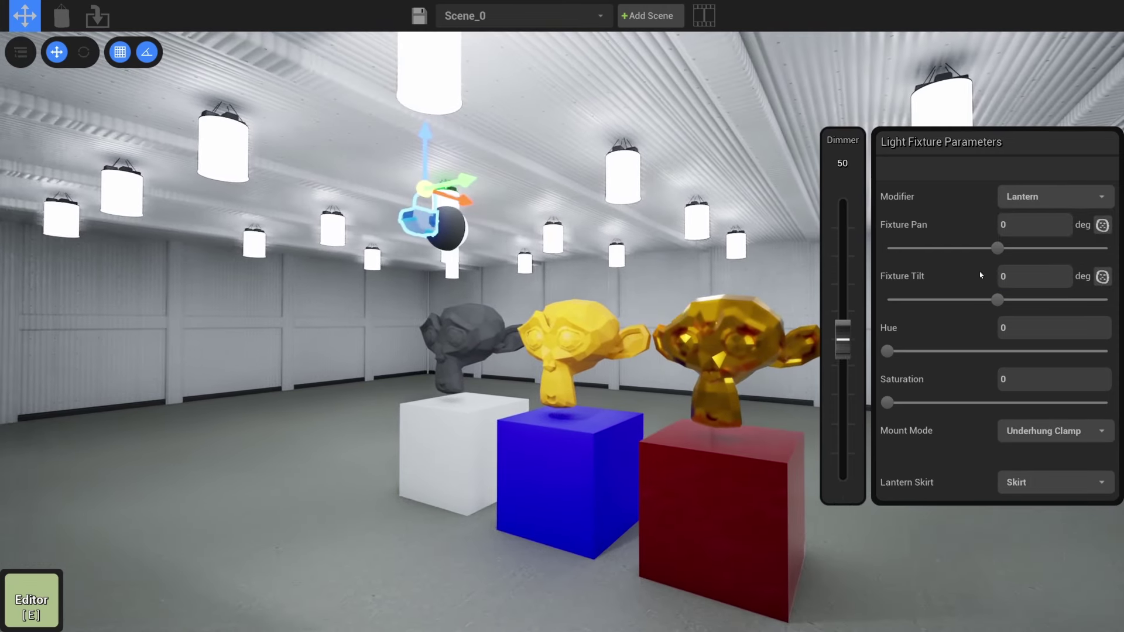
{"action": "left_click_drag", "start_coordinate": [998, 299], "coordinate": [888, 300]}
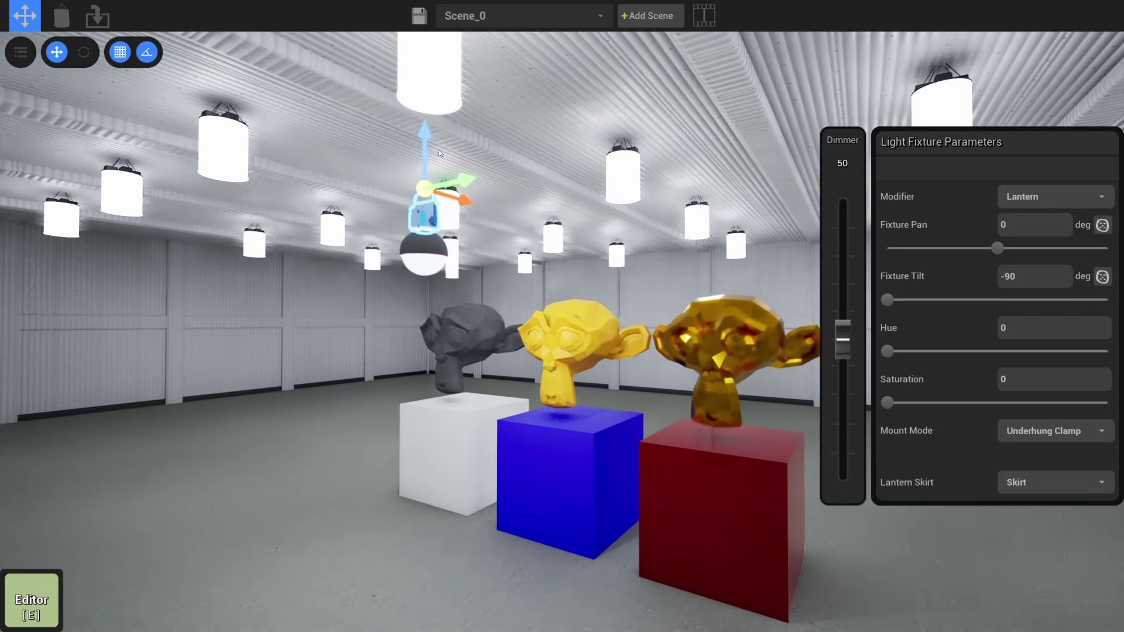
- Raise the lantern, reposition it over the models and set its dimmer to 59.6
{"action": "left_click_drag", "start_coordinate": [432, 154], "coordinate": [440, 97]}
{"action": "right_click_drag", "start_coordinate": [440, 99], "coordinate": [509, 165]}
{"action": "key", "text": "a"}
{"action": "left_click_drag", "start_coordinate": [528, 108], "coordinate": [468, 139]}
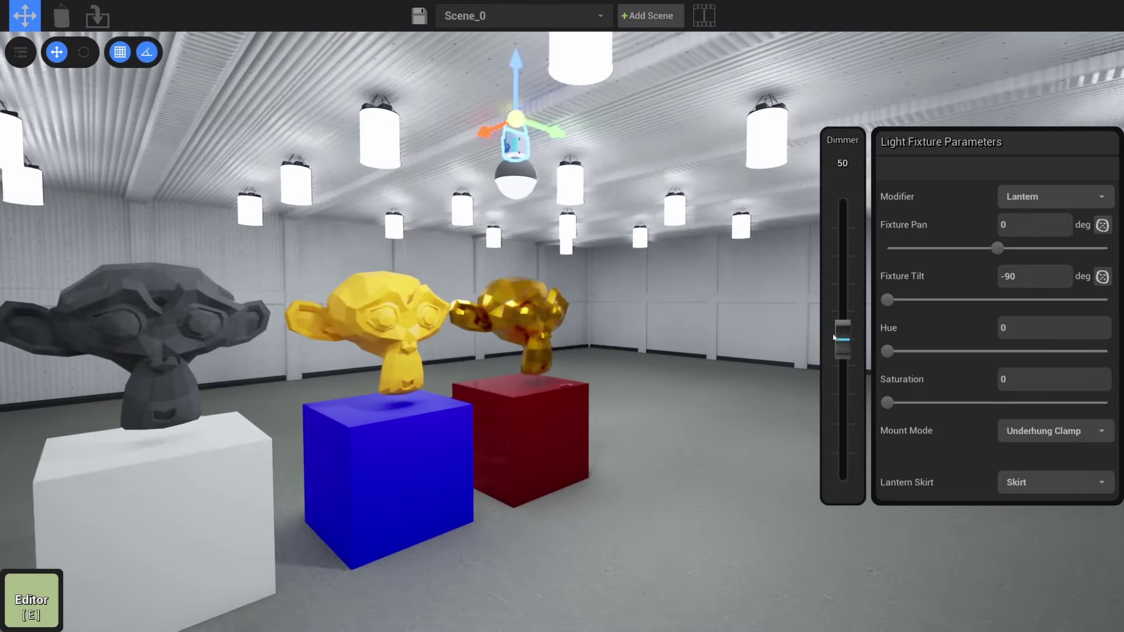
{"action": "left_click_drag", "start_coordinate": [843, 339], "coordinate": [829, 315]}
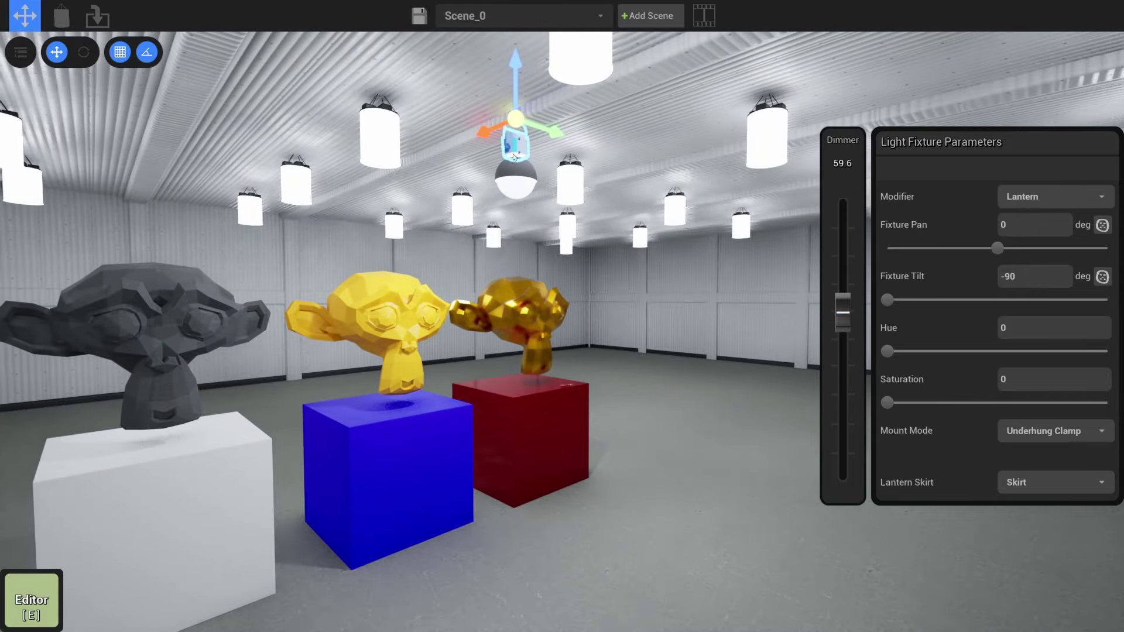
- Examine the materials and reflections of the three monkey-and-cube models side by side under the lantern, from different angles and distances
{"action": "key", "text": "d"}
{"action": "right_click_drag", "start_coordinate": [513, 157], "coordinate": [351, 173]}
{"action": "key", "text": "w"}
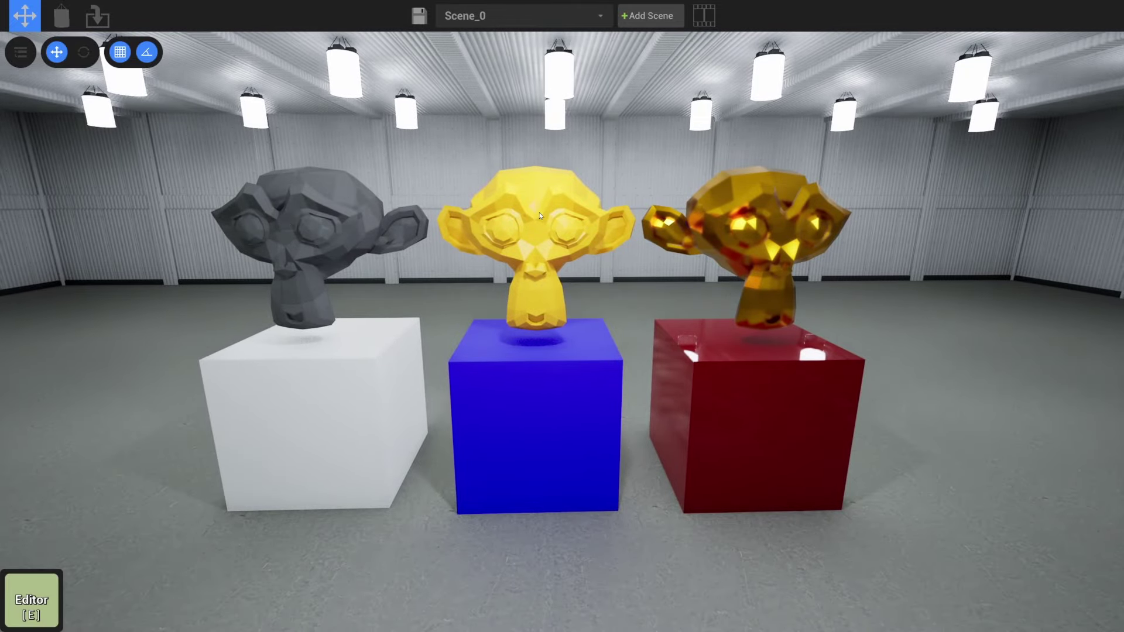
{"action": "key", "text": "d"}
{"action": "right_click_drag", "start_coordinate": [617, 299], "coordinate": [501, 331]}
{"action": "key", "text": "w"}
{"action": "right_click_drag", "start_coordinate": [617, 322], "coordinate": [599, 217]}
{"action": "key", "text": "w"}
{"action": "key", "text": "d"}
{"action": "key", "text": "d"}
{"action": "key", "text": "a"}
{"action": "key", "text": "a"}
{"action": "key", "text": "s"}
{"action": "key", "text": "d"}
{"action": "key", "text": "w"}
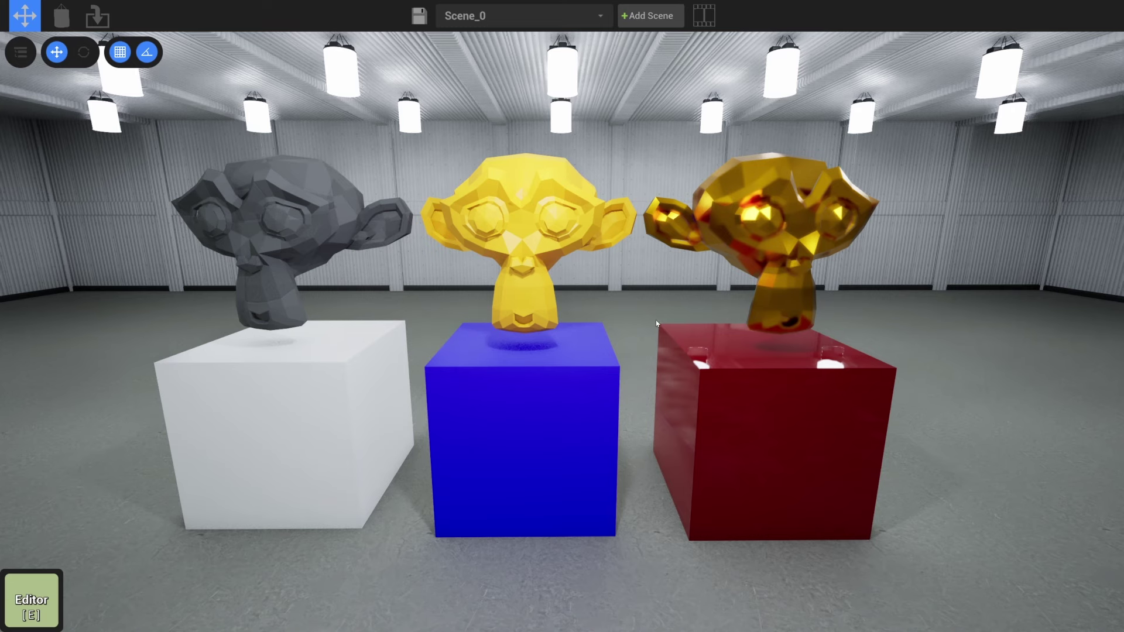
{"action": "key", "text": "w"}
{"action": "key", "text": "s"}
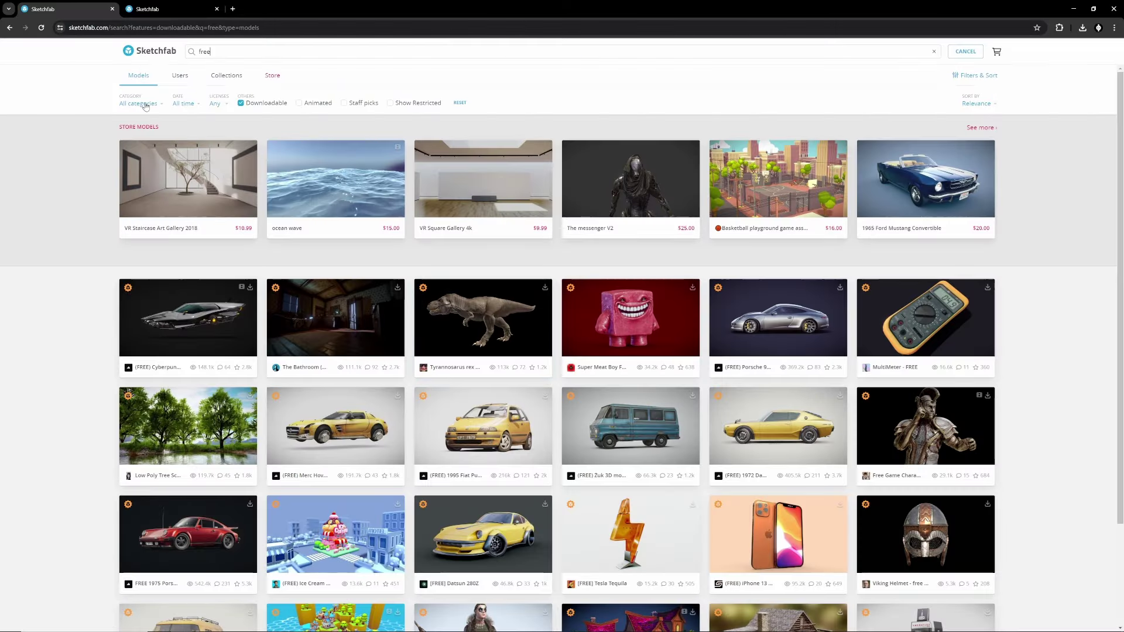
- Filter Sketchfab's free downloadable models to Places & Travel and open A Shop in Friedrichshain, Berlin for a wider 3D view
{"action": "left_click", "coordinate": [138, 104]}
{"action": "left_click", "coordinate": [159, 361]}
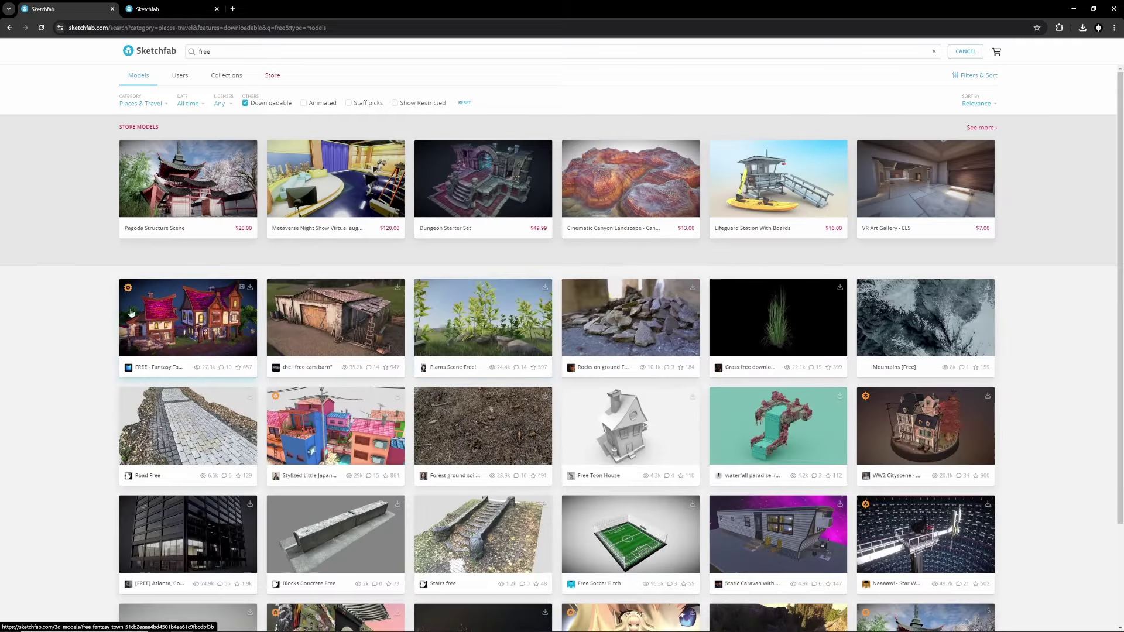
{"action": "scroll", "coordinate": [75, 317], "scroll_direction": "down", "scroll_amount": 5}
{"action": "scroll", "coordinate": [75, 318], "scroll_direction": "down", "scroll_amount": 3}
{"action": "scroll", "coordinate": [87, 316], "scroll_direction": "up", "scroll_amount": 2}
{"action": "left_click", "coordinate": [378, 262]}
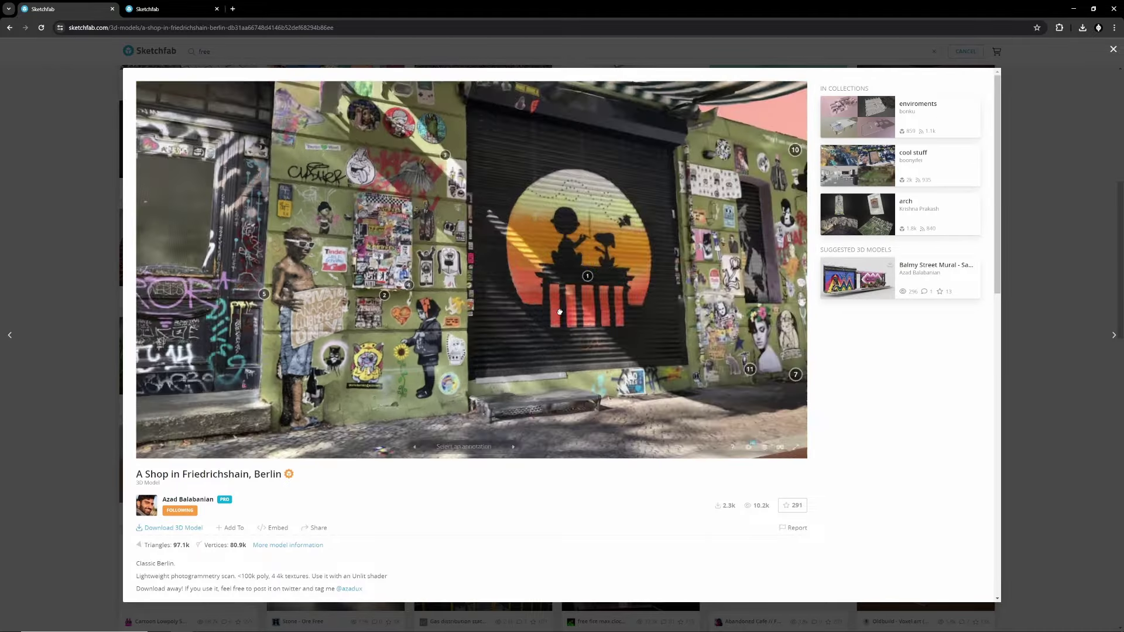
{"action": "scroll", "coordinate": [559, 312], "scroll_direction": "down", "scroll_amount": 5}
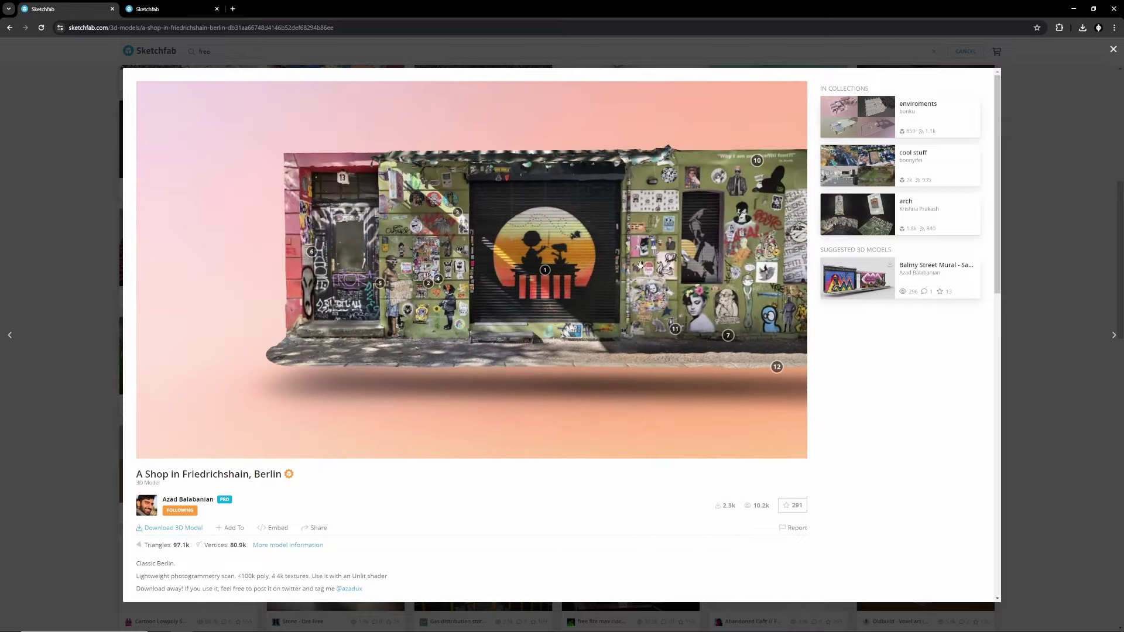
- Examine the A Shop in Friedrichshain, Berlin model in 3D and the texture information in its description
{"action": "left_click_drag", "start_coordinate": [639, 265], "coordinate": [505, 280]}
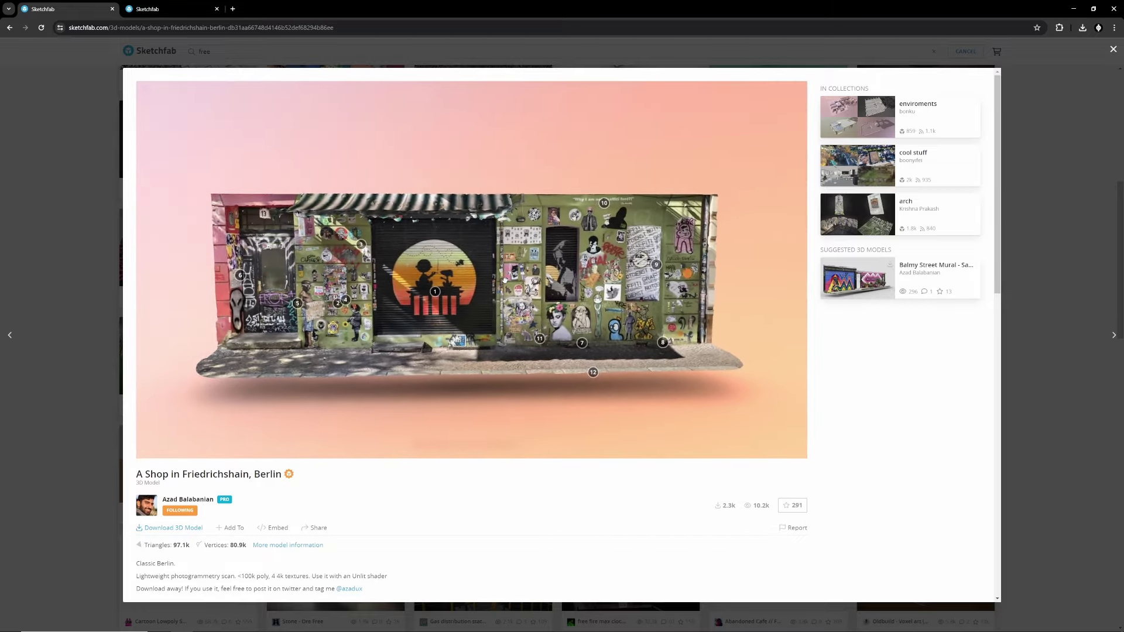
{"action": "mouse_move", "coordinate": [410, 288]}
{"action": "left_mouse_down"}
{"action": "mouse_move", "coordinate": [530, 325]}
{"action": "mouse_move", "coordinate": [393, 275]}
{"action": "mouse_move", "coordinate": [403, 279]}
{"action": "left_mouse_up"}
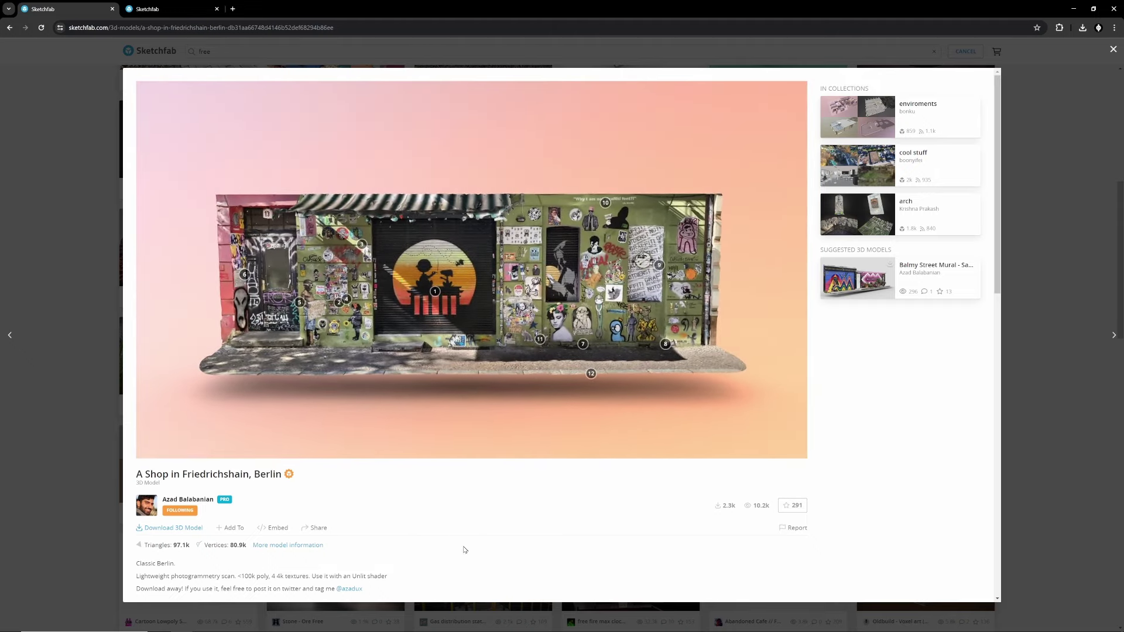
{"action": "left_click_drag", "start_coordinate": [277, 577], "coordinate": [305, 577]}
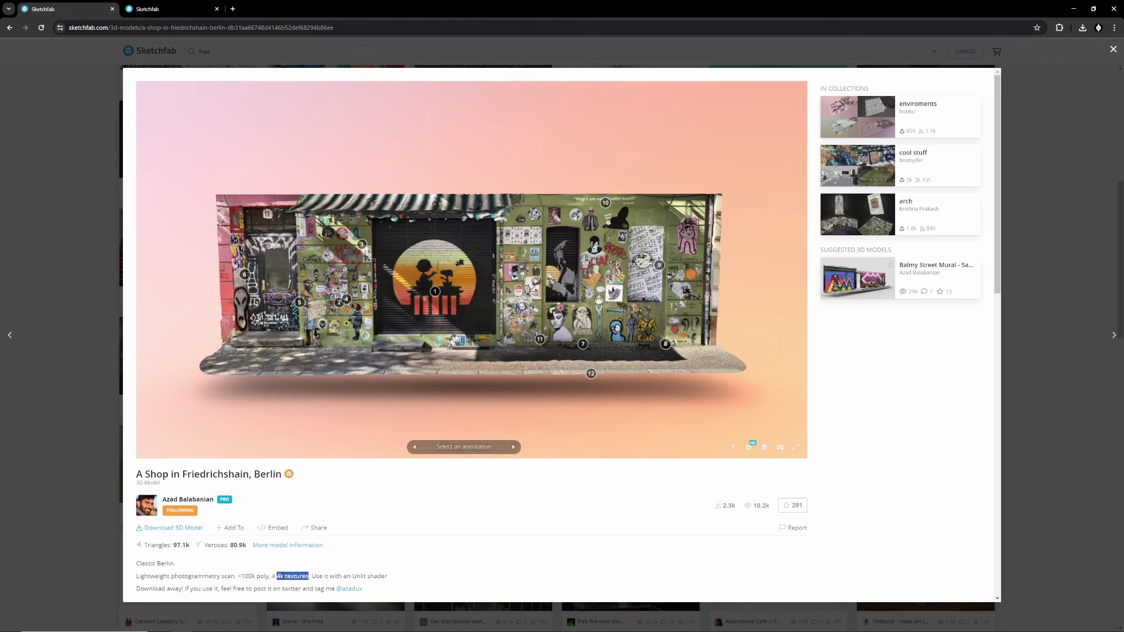
{"action": "left_click_drag", "start_coordinate": [461, 309], "coordinate": [466, 308]}
{"action": "left_click_drag", "start_coordinate": [461, 302], "coordinate": [460, 305]}
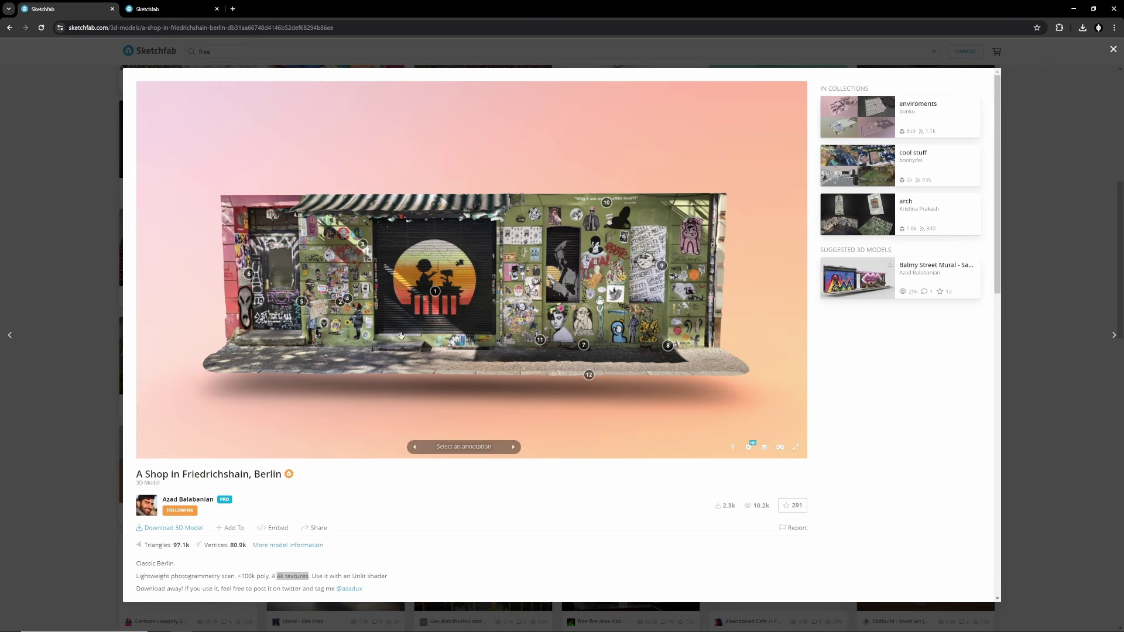
- Review the download formats and licensing offered for the Friedrichshain shop model, and close the download options
{"action": "left_click", "coordinate": [178, 529]}
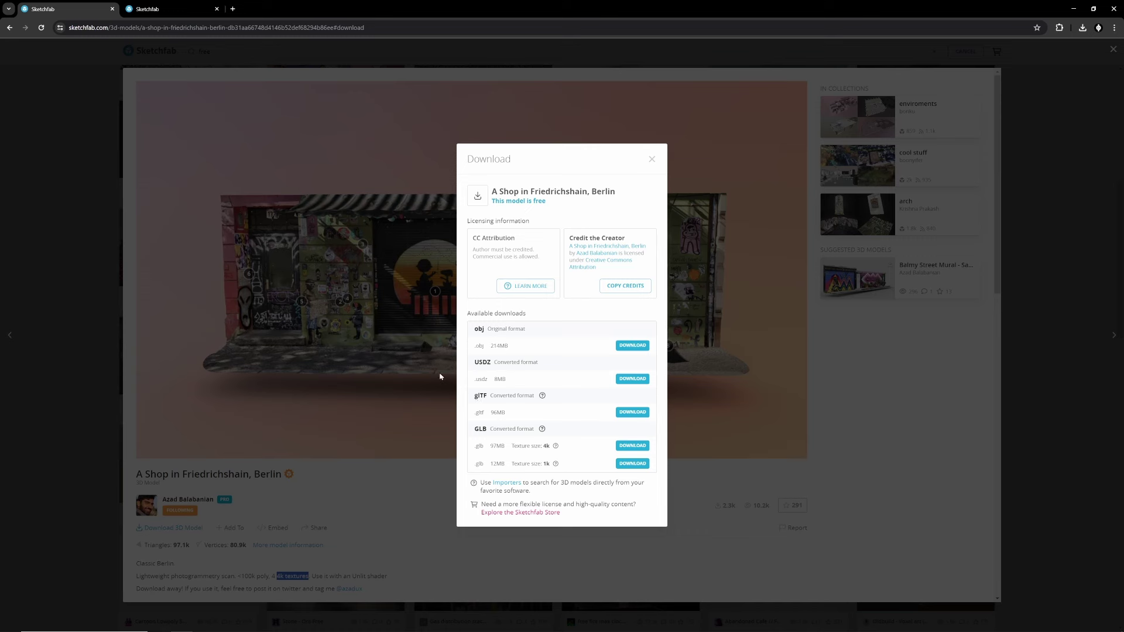
{"action": "left_click", "coordinate": [402, 433]}
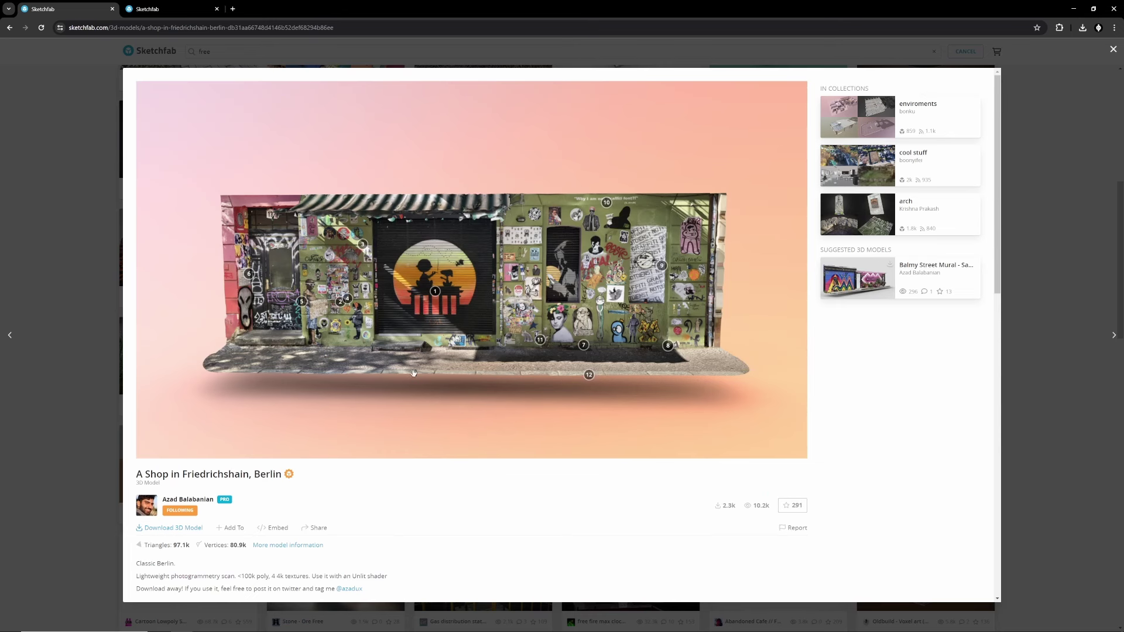
{"action": "left_click", "coordinate": [182, 530]}
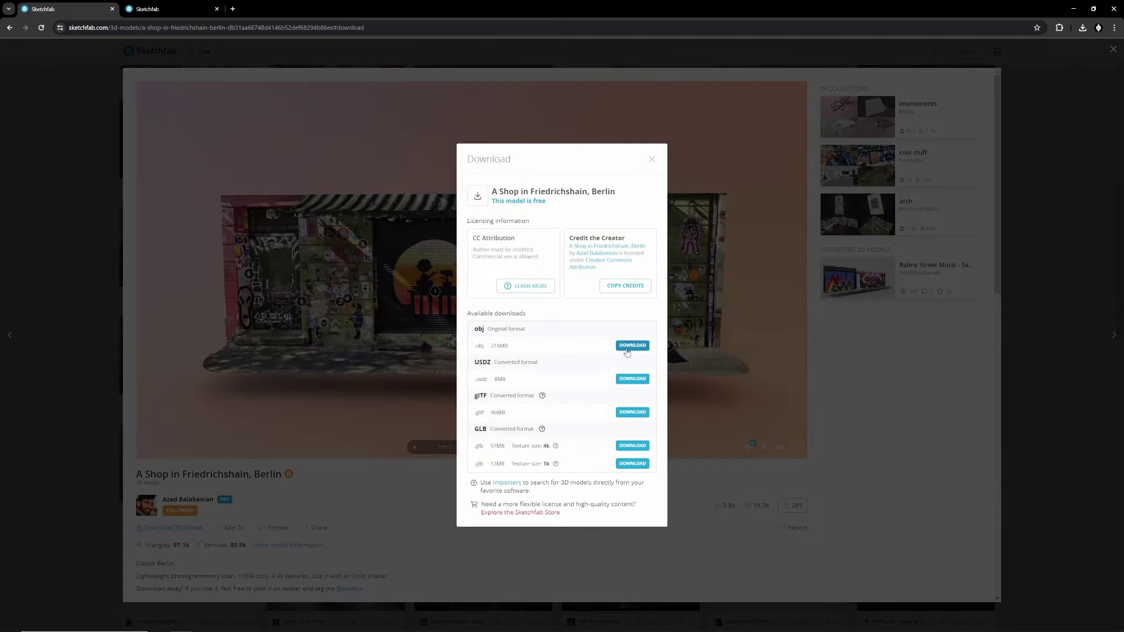
{"action": "left_click", "coordinate": [348, 432]}
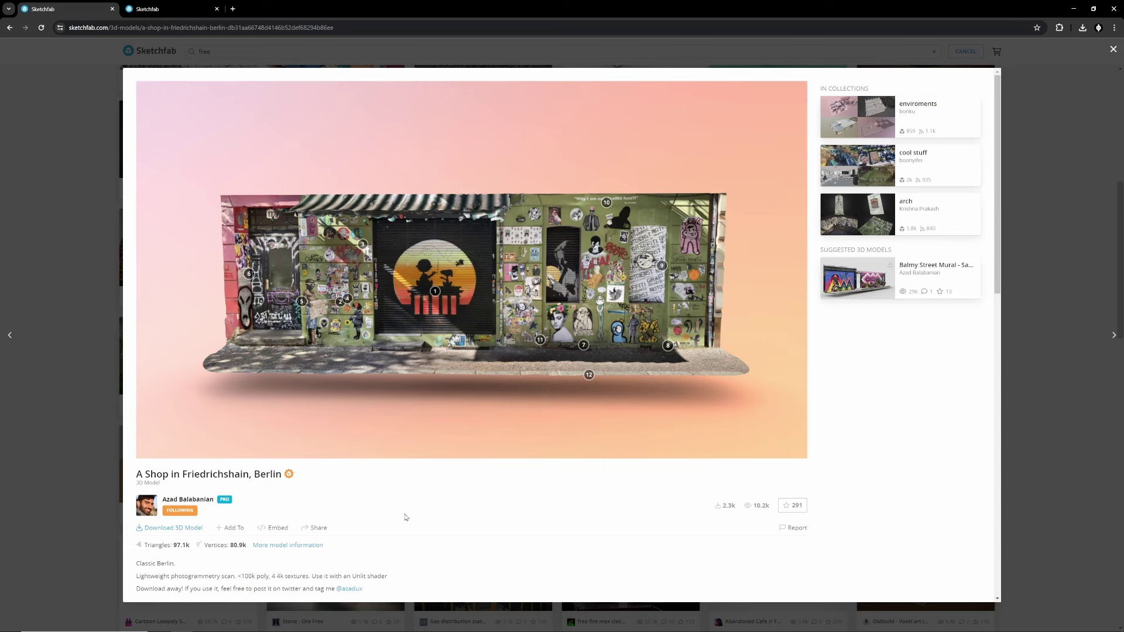
- Examine the BMW M4 f82 model from several angles and review its available download formats
{"action": "left_click", "coordinate": [176, 10]}
{"action": "left_click_drag", "start_coordinate": [590, 267], "coordinate": [493, 265]}
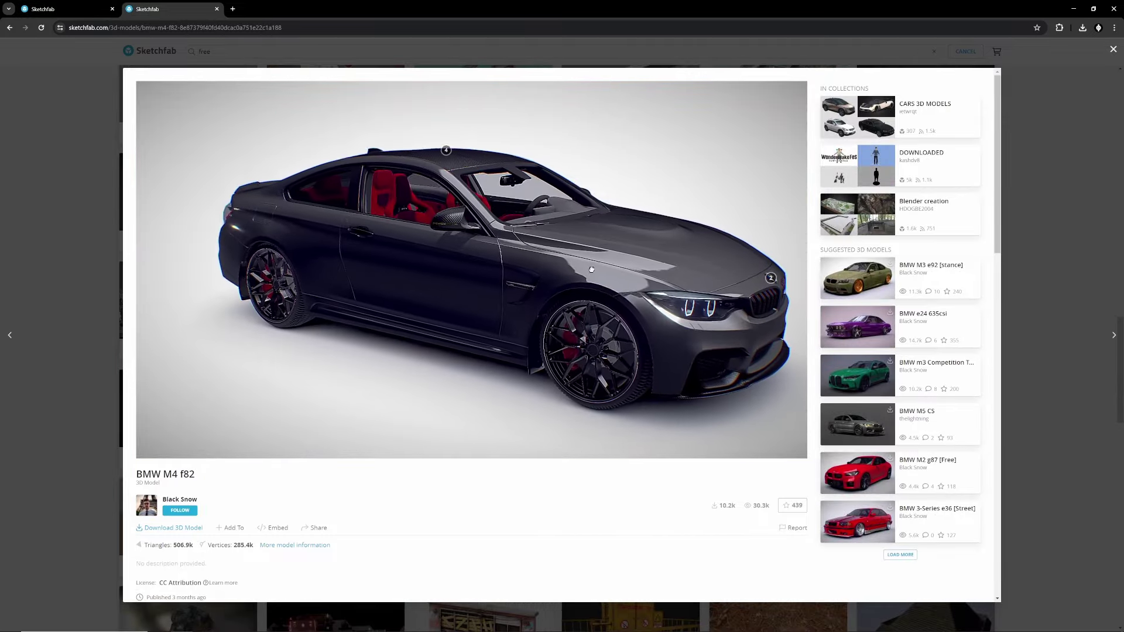
{"action": "left_click_drag", "start_coordinate": [615, 258], "coordinate": [561, 252]}
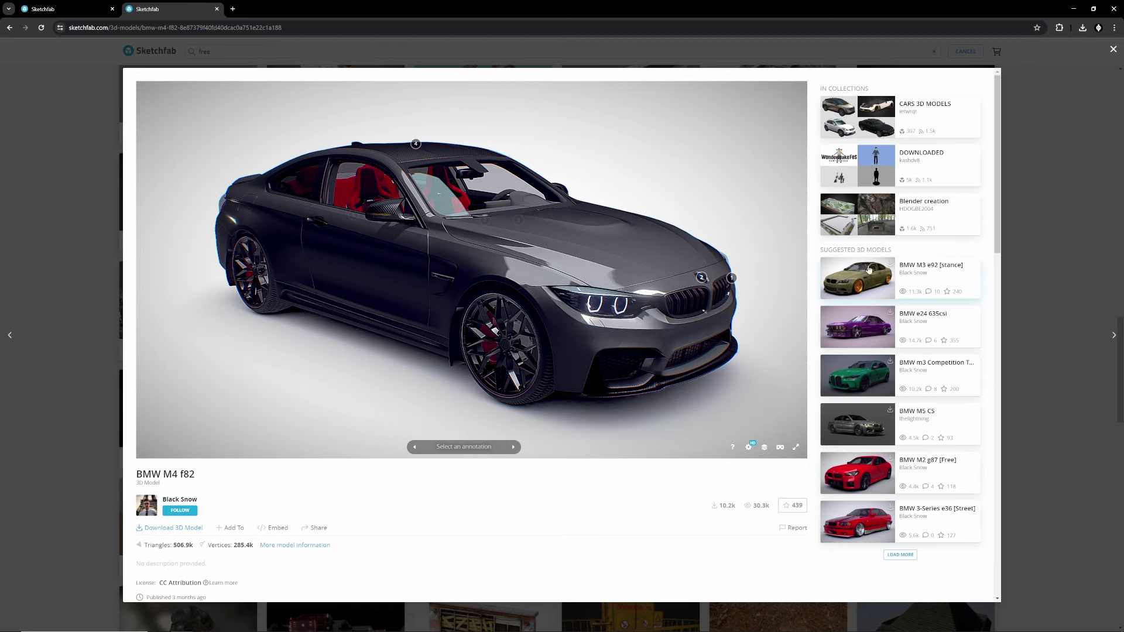
{"action": "left_click_drag", "start_coordinate": [652, 308], "coordinate": [462, 407]}
{"action": "left_click", "coordinate": [178, 529]}
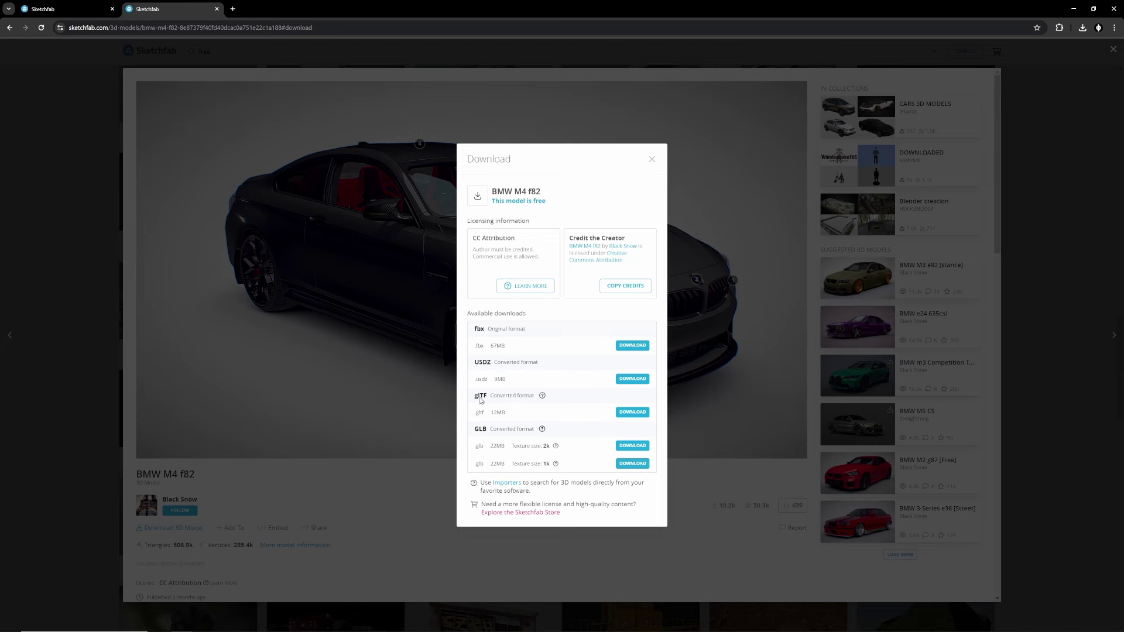
{"action": "left_click", "coordinate": [386, 451]}
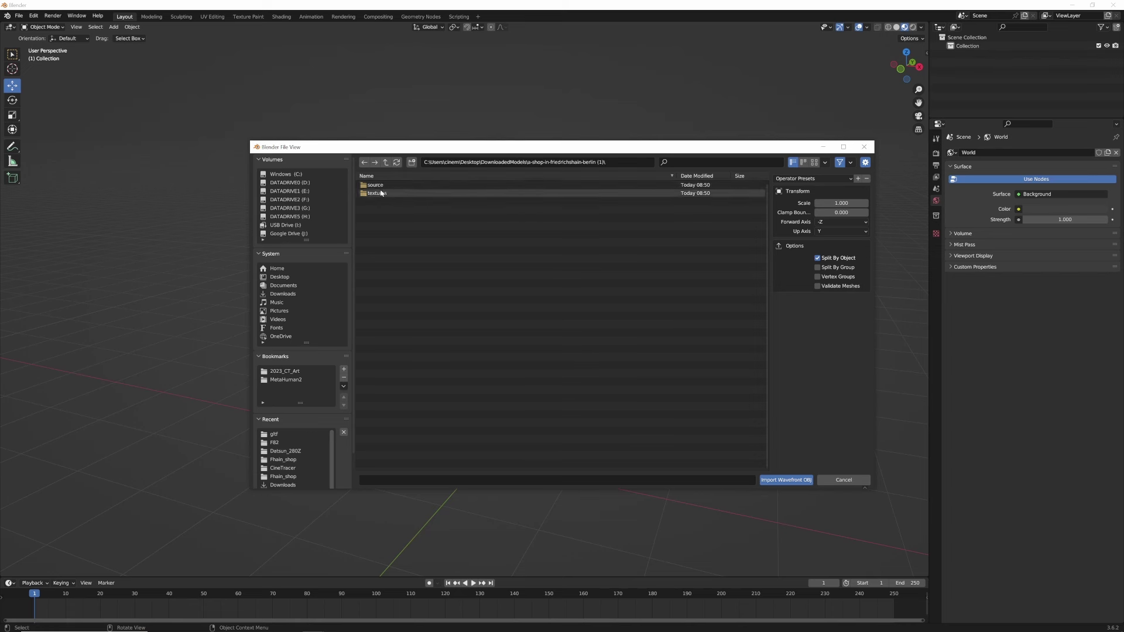
- Import Fhain_shop.obj from the downloaded shop model's source folder into the Blender scene
{"action": "double_click", "coordinate": [378, 185]}
{"action": "double_click", "coordinate": [377, 185]}
{"action": "left_click", "coordinate": [388, 195]}
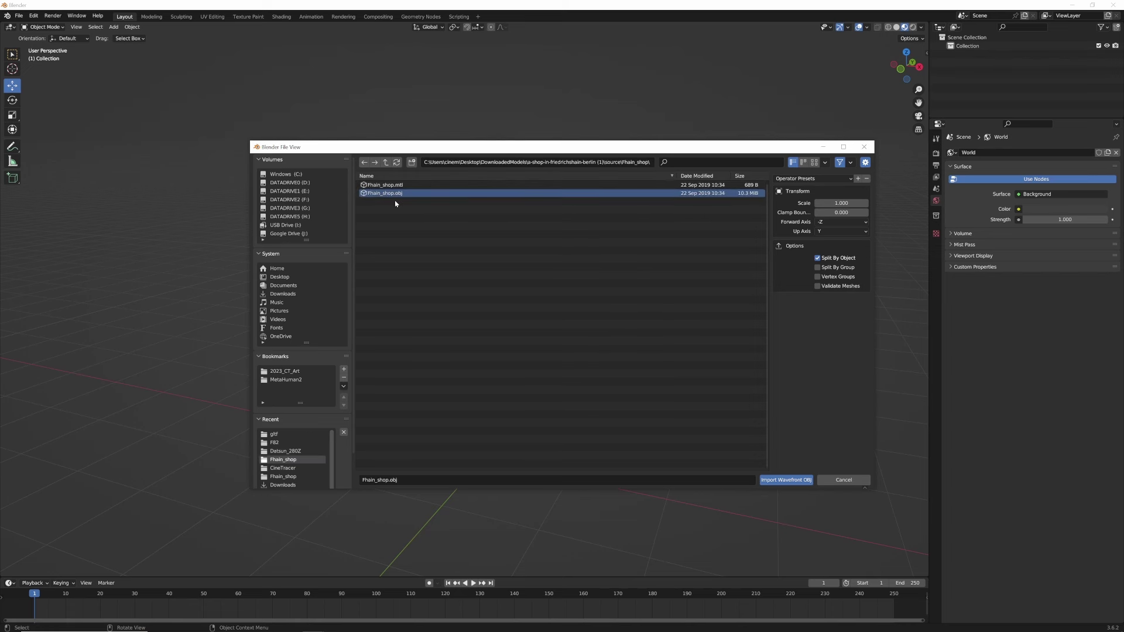
{"action": "left_click", "coordinate": [776, 480]}
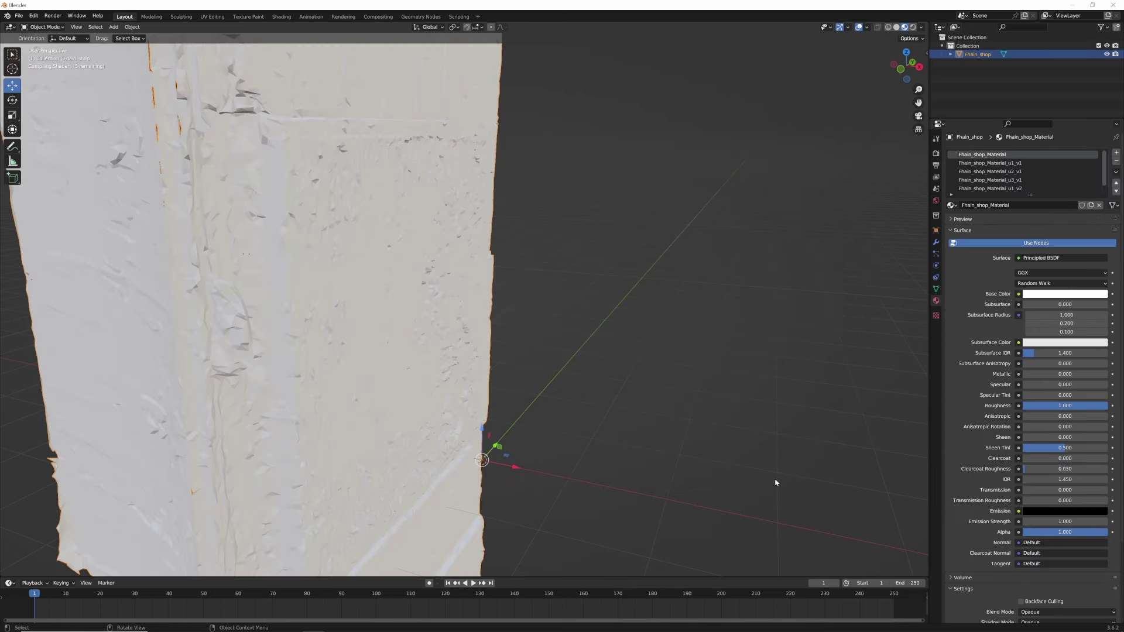
- Rotate the shop model a quarter turn so the facade stands upright and its sidewalk lies horizontal
{"action": "left_click", "coordinate": [560, 339]}
{"action": "scroll", "coordinate": [561, 339], "scroll_direction": "down", "scroll_amount": 8}
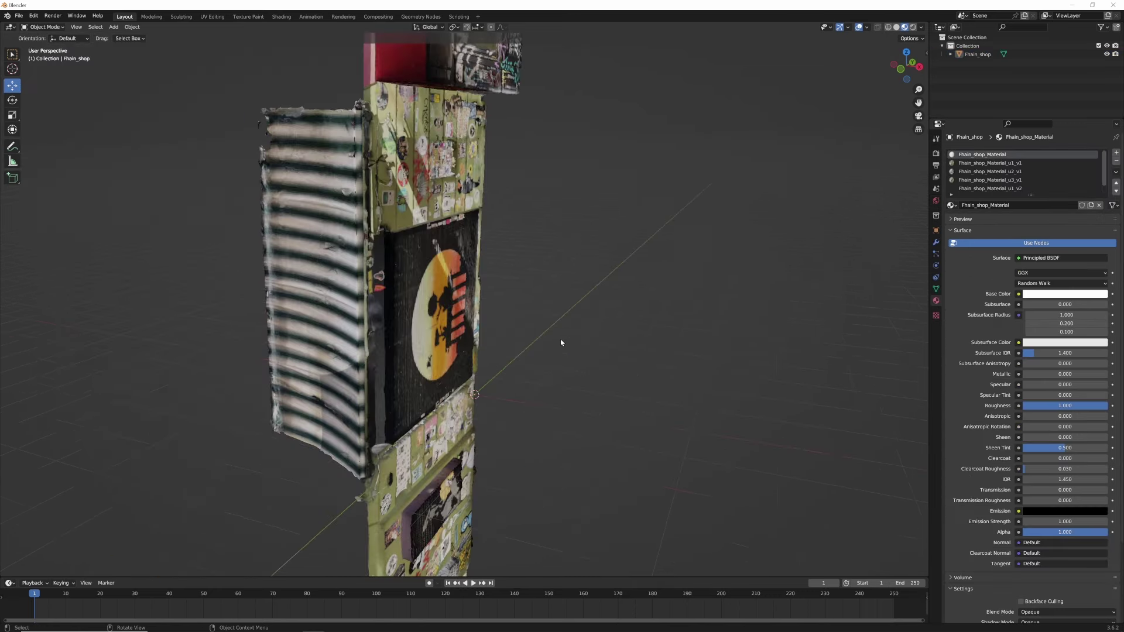
{"action": "middle_click_drag", "start_coordinate": [544, 339], "coordinate": [532, 305]}
{"action": "left_click", "coordinate": [532, 305]}
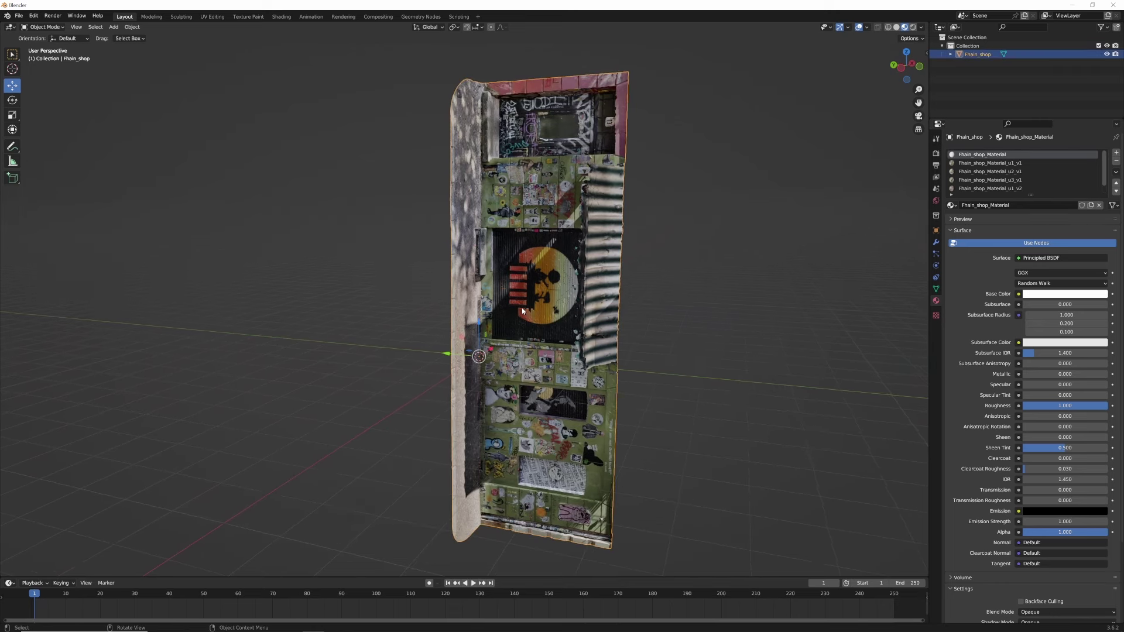
{"action": "middle_click_drag", "start_coordinate": [512, 291], "coordinate": [538, 290]}
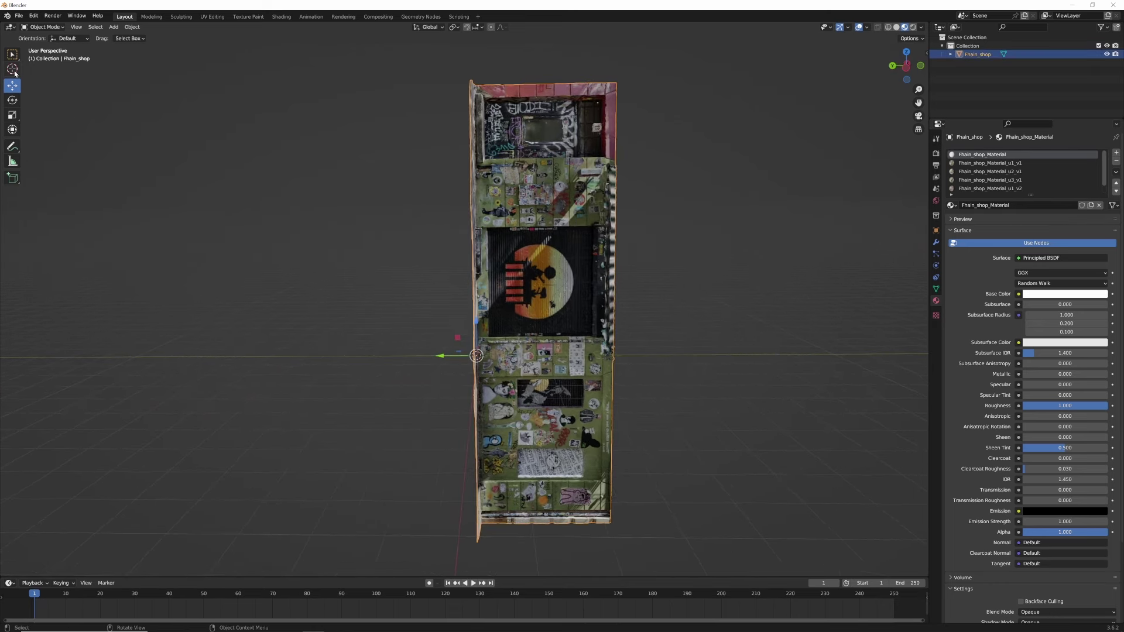
{"action": "left_click", "coordinate": [13, 101]}
{"action": "left_click_drag", "start_coordinate": [502, 337], "coordinate": [454, 329]}
{"action": "middle_click_drag", "start_coordinate": [454, 330], "coordinate": [506, 331]}
{"action": "left_click", "coordinate": [495, 185]}
{"action": "middle_click_drag", "start_coordinate": [495, 185], "coordinate": [521, 299]}
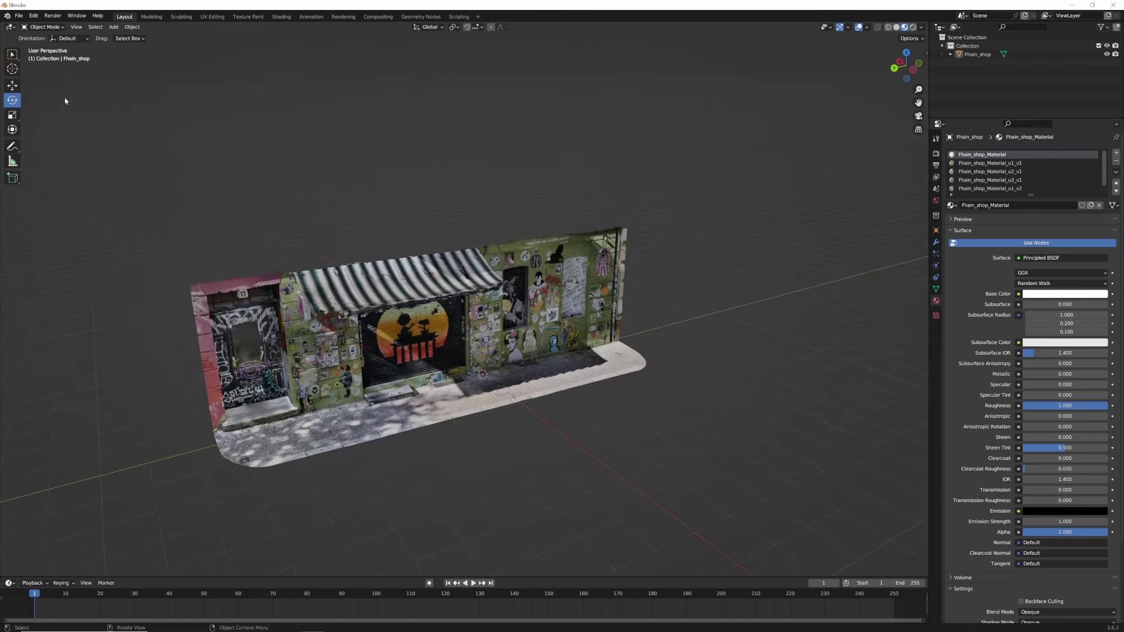
- Move the shop model along its length to adjust its position relative to the scene origin, and reselect it
{"action": "left_click", "coordinate": [12, 86]}
{"action": "left_click", "coordinate": [451, 384]}
{"action": "left_click_drag", "start_coordinate": [451, 383], "coordinate": [489, 373]}
{"action": "left_click", "coordinate": [494, 238]}
{"action": "middle_click_drag", "start_coordinate": [541, 278], "coordinate": [508, 294], "text": "shift"}
{"action": "scroll", "coordinate": [516, 298], "scroll_direction": "down", "scroll_amount": 1}
{"action": "scroll", "coordinate": [517, 300], "scroll_direction": "up", "scroll_amount": 2}
{"action": "left_click", "coordinate": [508, 293]}
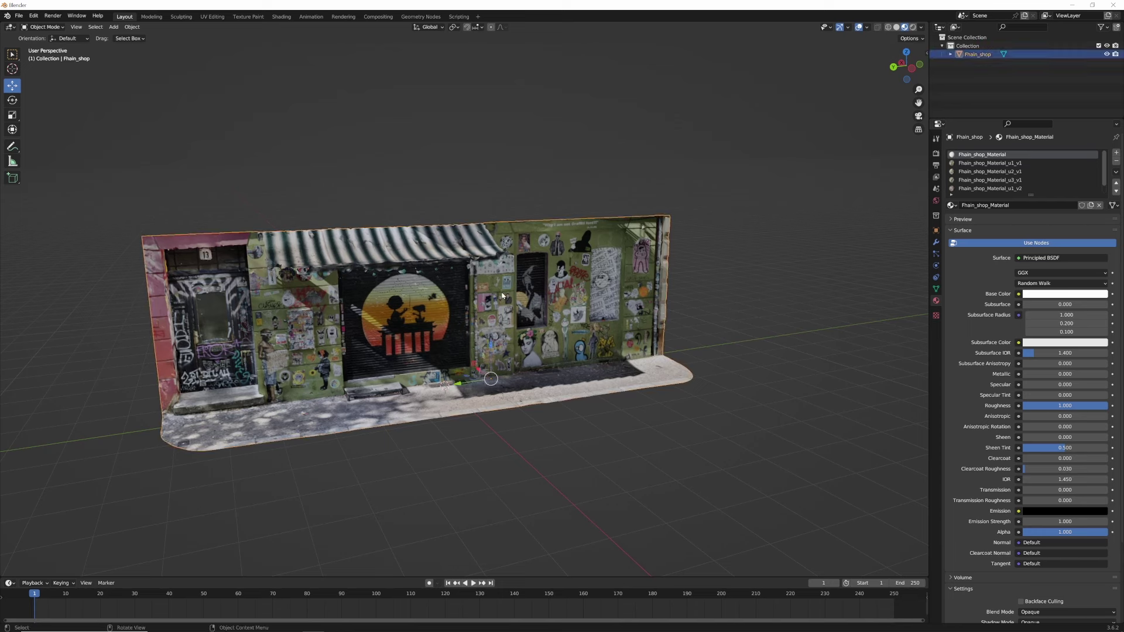
- Apply all transforms to the shop model and keep it selected
{"action": "left_click", "coordinate": [133, 28]}
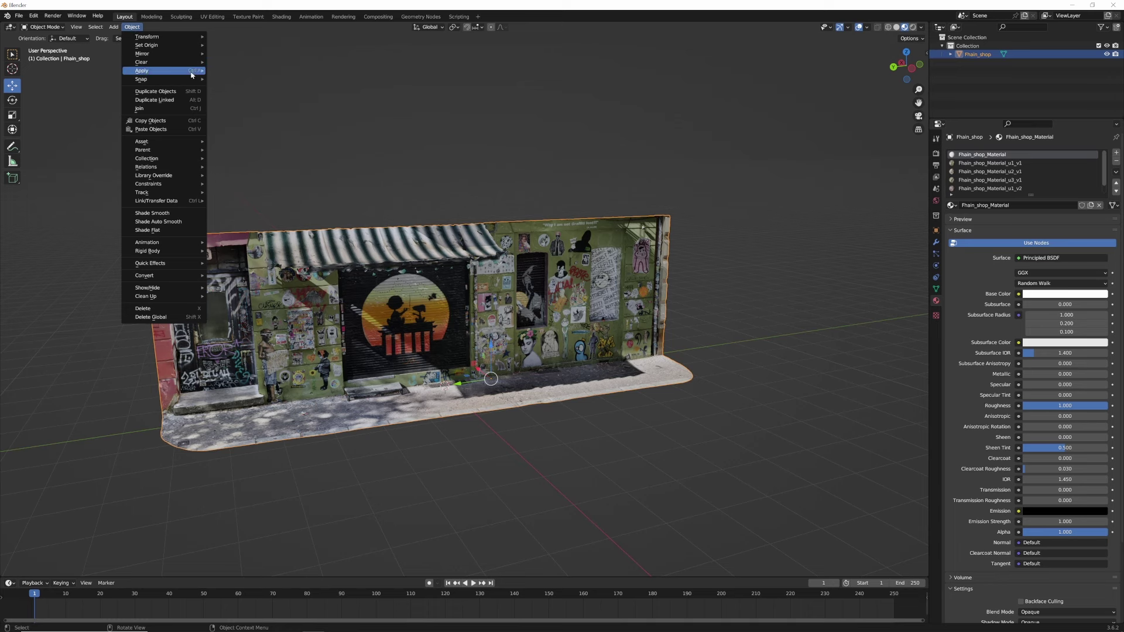
{"action": "mouse_move", "coordinate": [193, 71]}
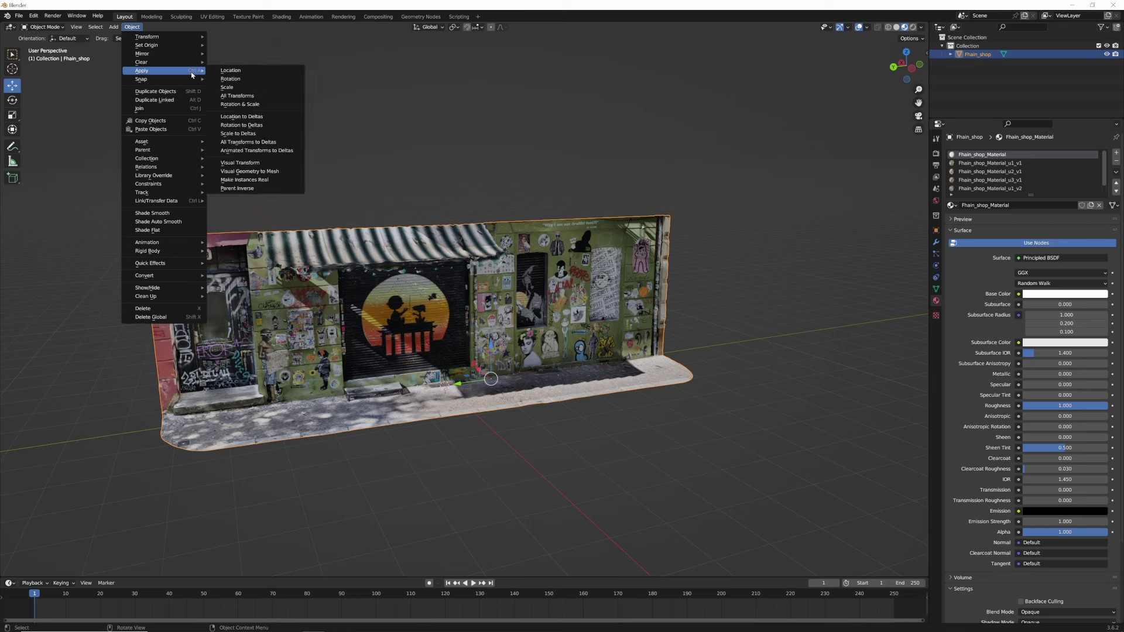
{"action": "left_click", "coordinate": [244, 97]}
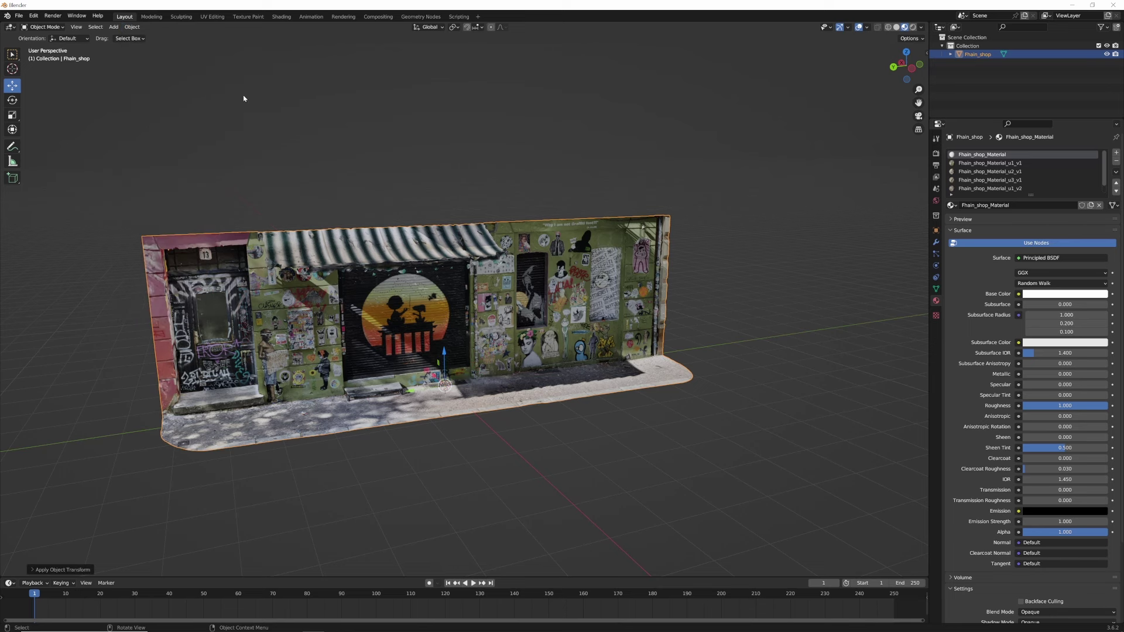
{"action": "left_click", "coordinate": [490, 154]}
{"action": "left_click", "coordinate": [459, 281]}
{"action": "left_click", "coordinate": [467, 162]}
{"action": "left_click", "coordinate": [497, 276]}
{"action": "left_click", "coordinate": [502, 183]}
{"action": "left_click", "coordinate": [525, 296]}
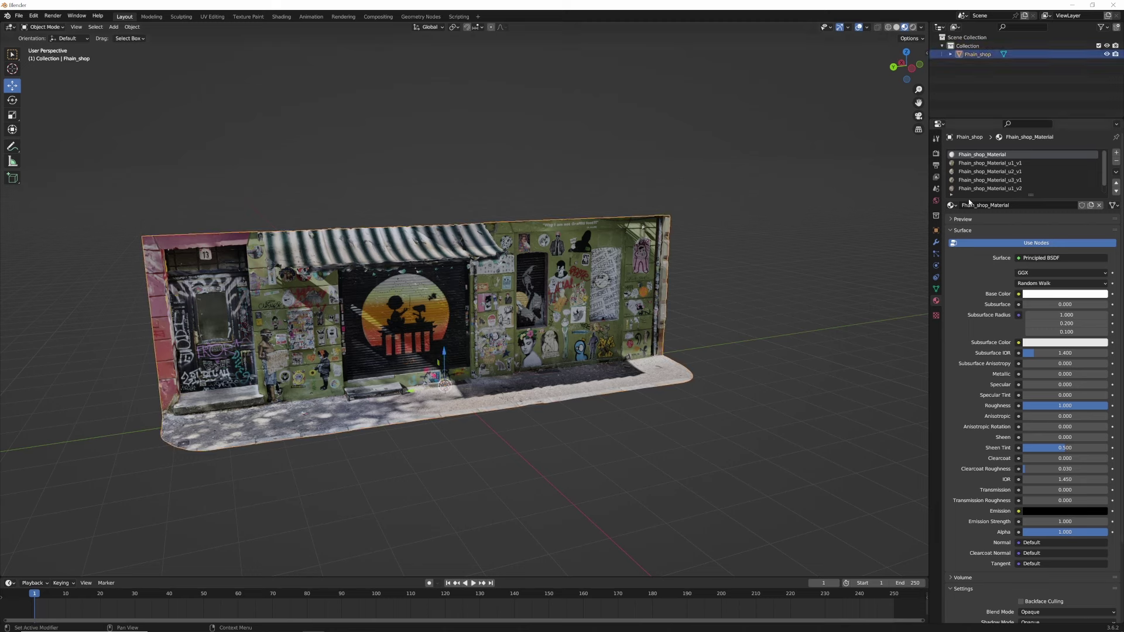
- Enlarge the material slot list so every material of the shop model is listed, keeping the model selected
{"action": "left_click_drag", "start_coordinate": [1030, 195], "coordinate": [1032, 241]}
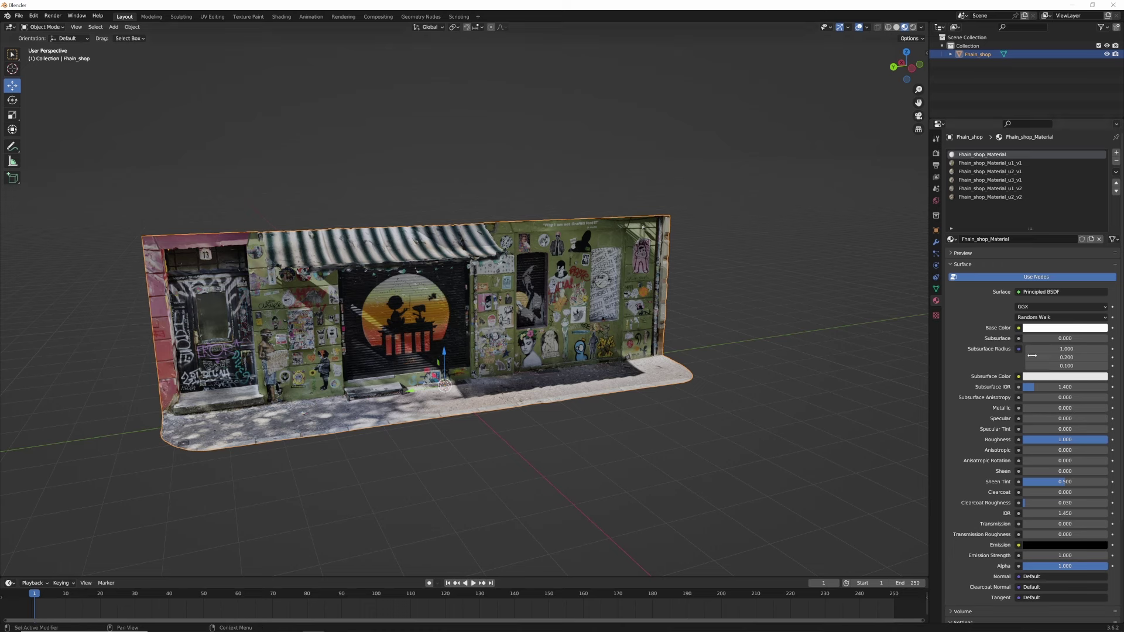
{"action": "left_click", "coordinate": [712, 271]}
{"action": "left_click", "coordinate": [631, 277]}
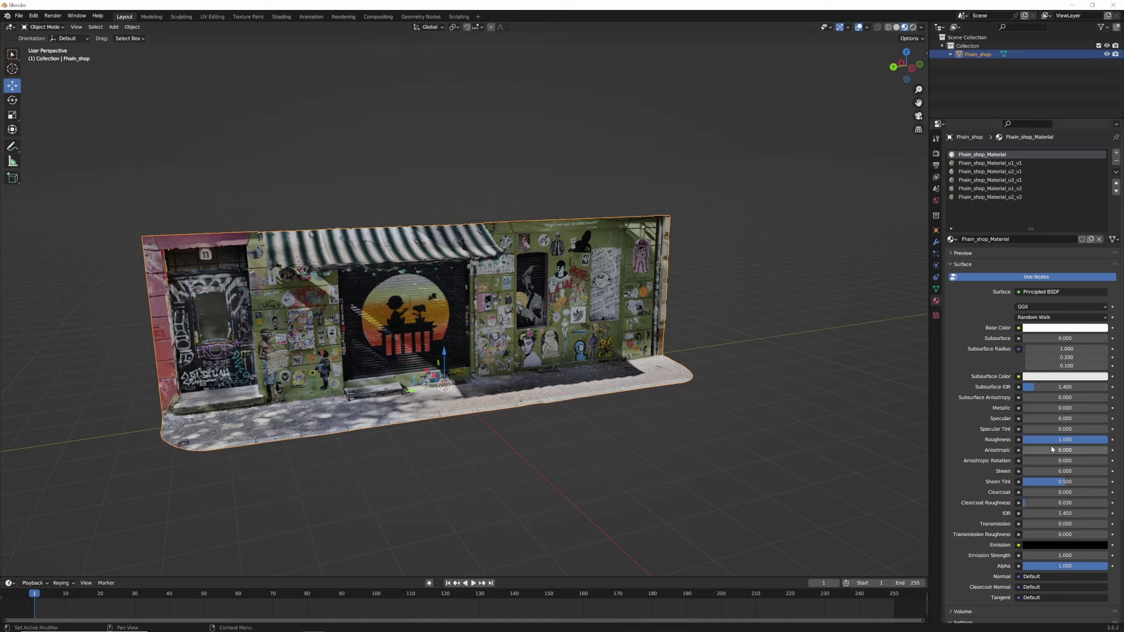
- Look through the shop model's material slots one by one and check the textured facade
{"action": "middle_click_drag", "start_coordinate": [601, 327], "coordinate": [572, 327]}
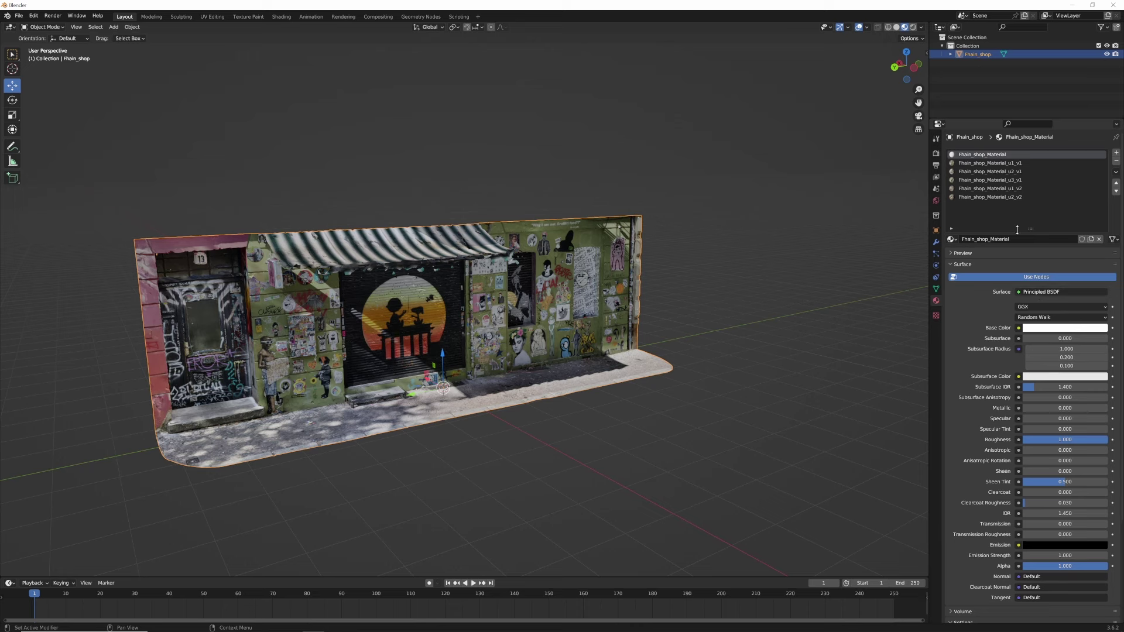
{"action": "left_click", "coordinate": [1018, 171]}
{"action": "left_click", "coordinate": [1020, 180]}
{"action": "left_click", "coordinate": [1021, 188]}
{"action": "left_click", "coordinate": [1021, 196]}
{"action": "left_click", "coordinate": [1019, 163]}
{"action": "left_click", "coordinate": [1020, 172]}
{"action": "left_click", "coordinate": [1019, 180]}
{"action": "left_click", "coordinate": [1018, 188]}
{"action": "left_click", "coordinate": [1017, 197]}
{"action": "left_click", "coordinate": [1017, 164]}
{"action": "left_click", "coordinate": [1017, 171]}
{"action": "scroll", "coordinate": [1017, 181], "scroll_direction": "down", "scroll_amount": 3, "text": "ctrl"}
{"action": "scroll", "coordinate": [995, 175], "scroll_direction": "up", "scroll_amount": 5, "text": "ctrl"}
{"action": "middle_click_drag", "start_coordinate": [509, 307], "coordinate": [486, 311]}
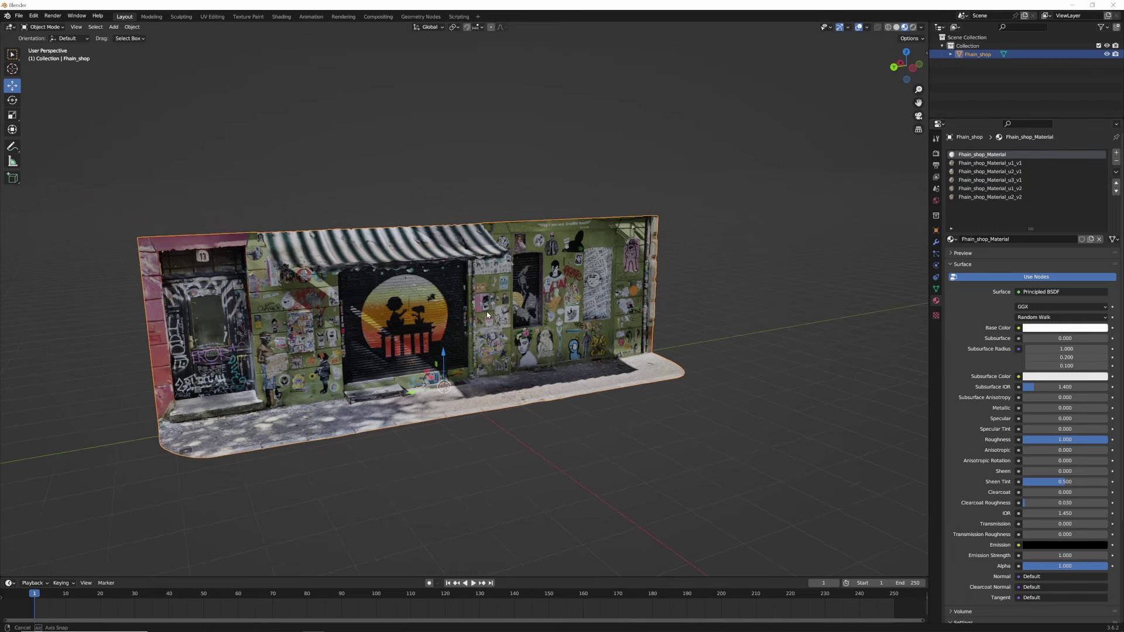
- Select the Fhain_shop object and start a glTF 2.0 export
{"action": "left_click", "coordinate": [697, 263]}
{"action": "left_click", "coordinate": [539, 284]}
{"action": "left_click", "coordinate": [294, 193]}
{"action": "left_click", "coordinate": [974, 56]}
{"action": "left_click", "coordinate": [20, 16]}
{"action": "mouse_move", "coordinate": [88, 139]}
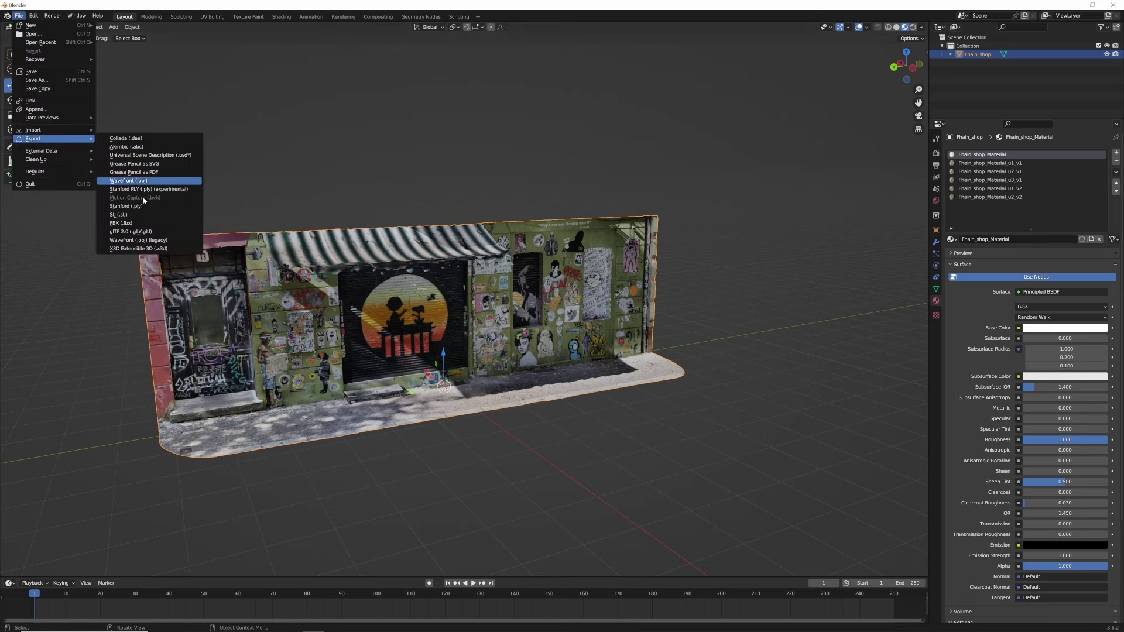
{"action": "left_click", "coordinate": [131, 231]}
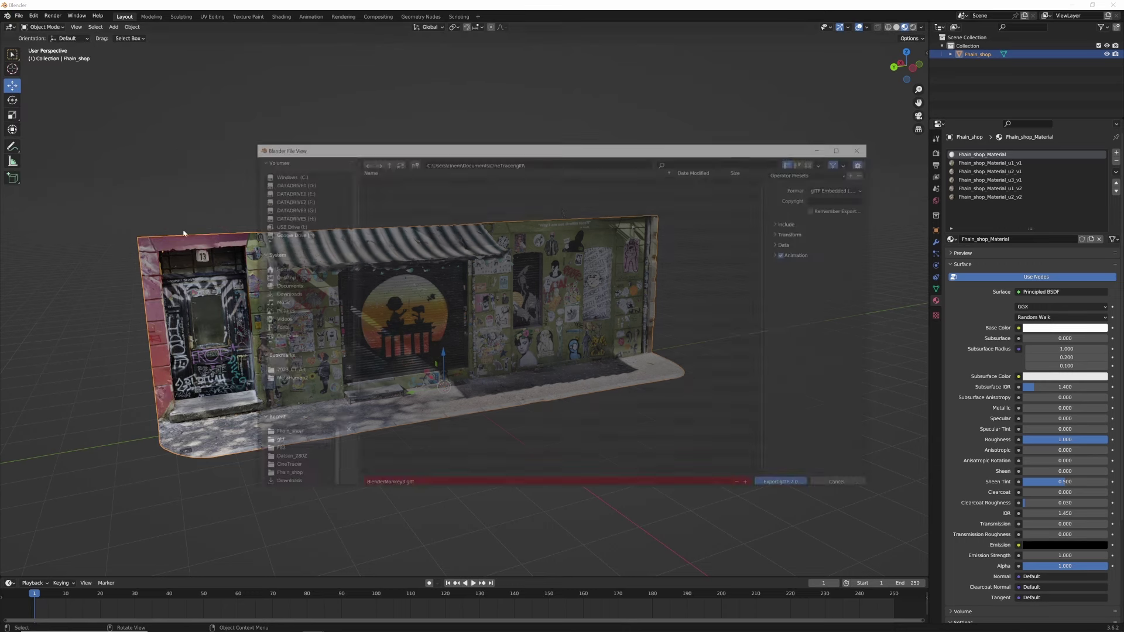
- Set the export format to glTF Embedded (.gltf)
{"action": "left_click_drag", "start_coordinate": [648, 147], "coordinate": [627, 146]}
{"action": "left_click", "coordinate": [820, 193]}
{"action": "left_click", "coordinate": [813, 197]}
{"action": "left_click", "coordinate": [813, 194]}
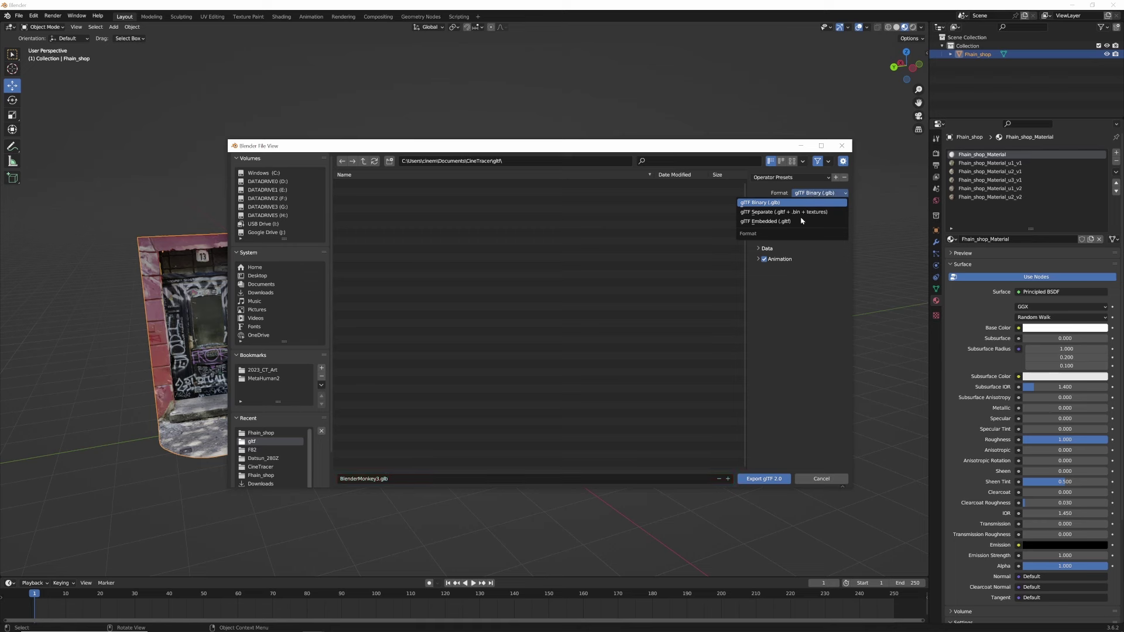
{"action": "left_click", "coordinate": [768, 227]}
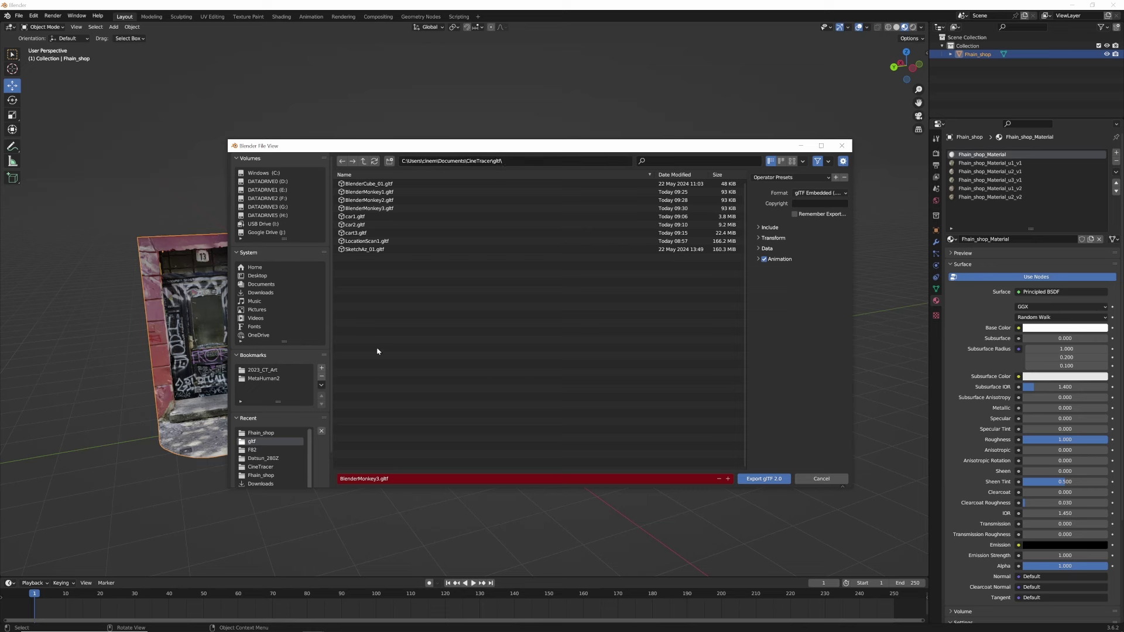
- Name the file LocationScan2.gltf and export it to the CineTracer gltf folder
{"action": "left_click", "coordinate": [375, 479]}
{"action": "left_click", "coordinate": [378, 479]}
{"action": "key", "text": "shift+Home"}
{"action": "type", "text": "LocationScan"}
{"action": "key", "text": "Delete"}
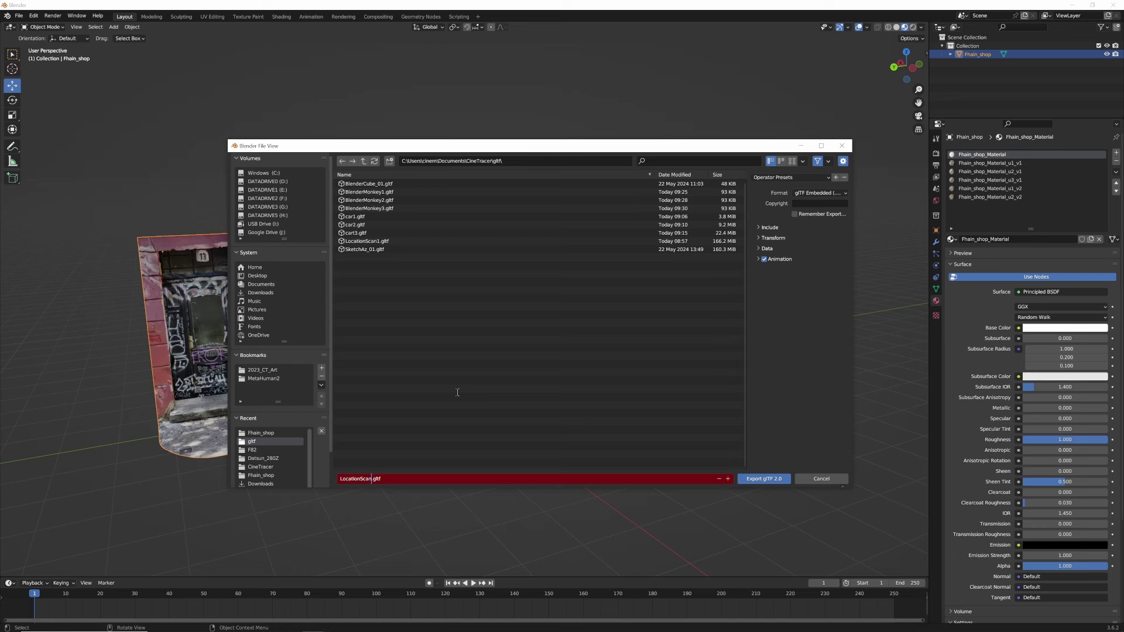
{"action": "type", "text": "2"}
{"action": "left_click", "coordinate": [764, 479]}
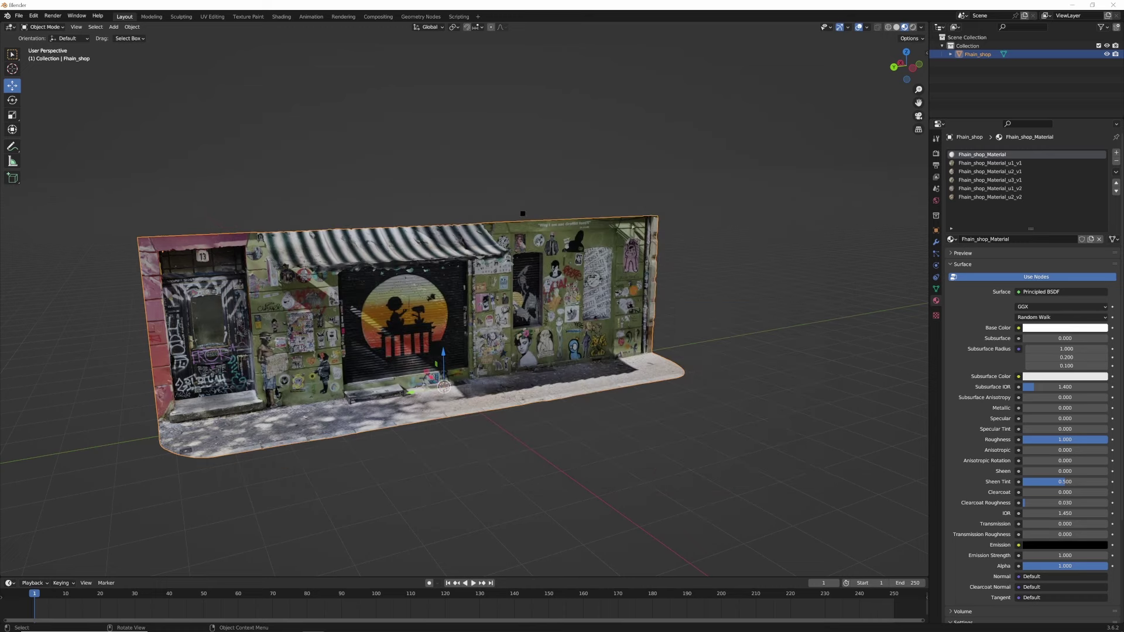
{"action": "left_click", "coordinate": [479, 182]}
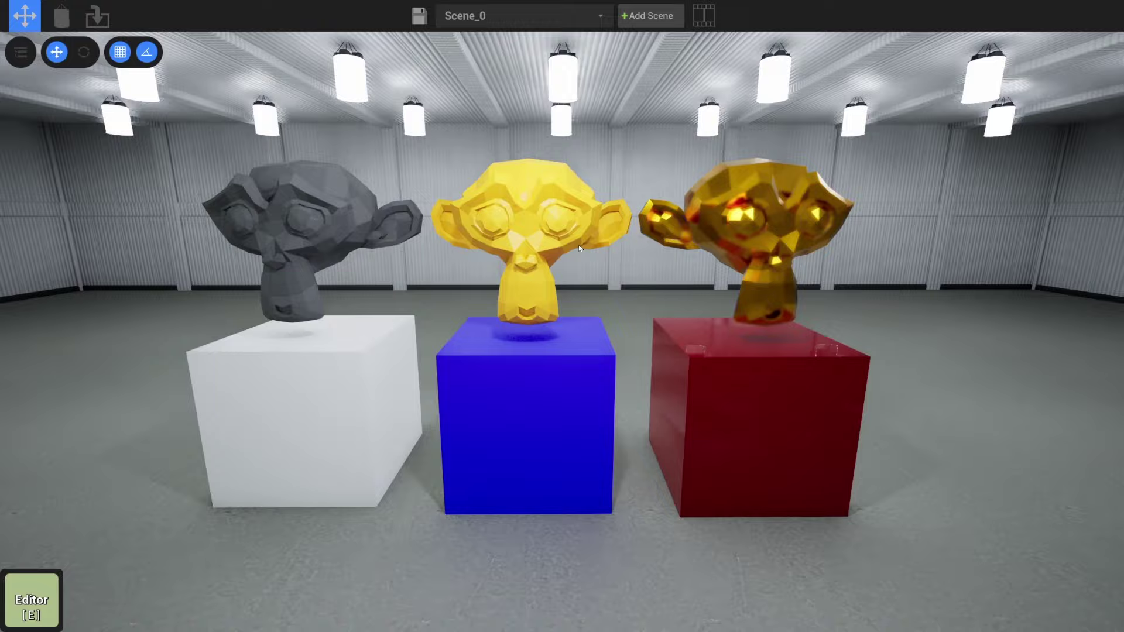
- Select the three cube-and-monkey models together and move them back to clear floor space, and deselect them
{"action": "right_click_drag", "start_coordinate": [579, 245], "coordinate": [505, 275]}
{"action": "left_click", "coordinate": [454, 313]}
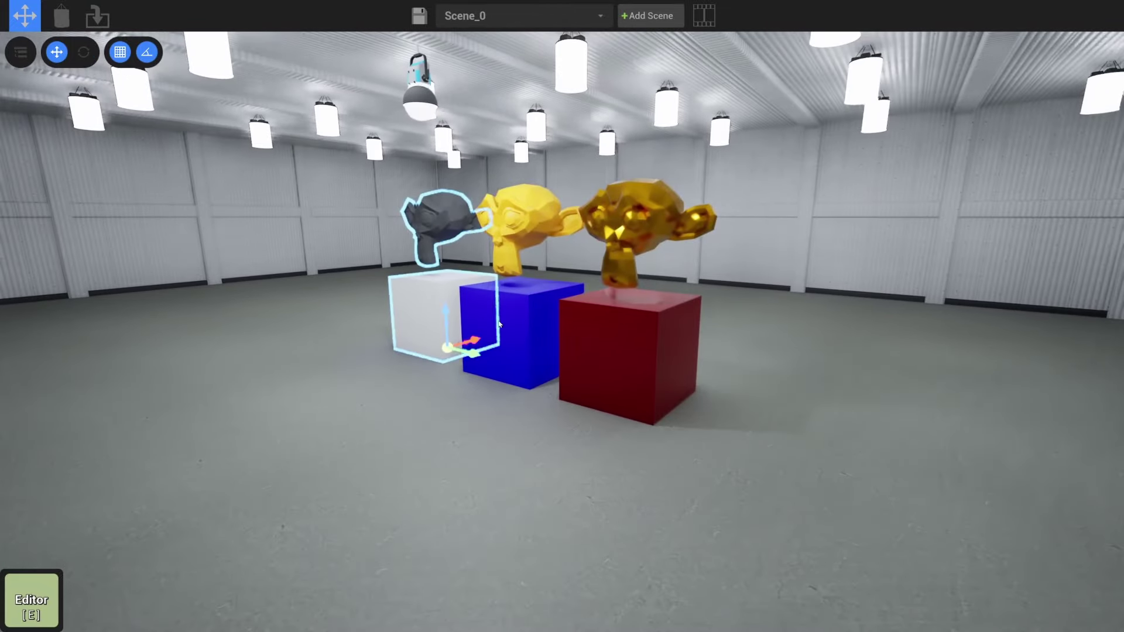
{"action": "left_click", "coordinate": [508, 324], "text": "shift"}
{"action": "left_click", "coordinate": [603, 322], "text": "shift"}
{"action": "right_click_drag", "start_coordinate": [602, 321], "coordinate": [603, 317]}
{"action": "left_click_drag", "start_coordinate": [529, 319], "coordinate": [429, 284]}
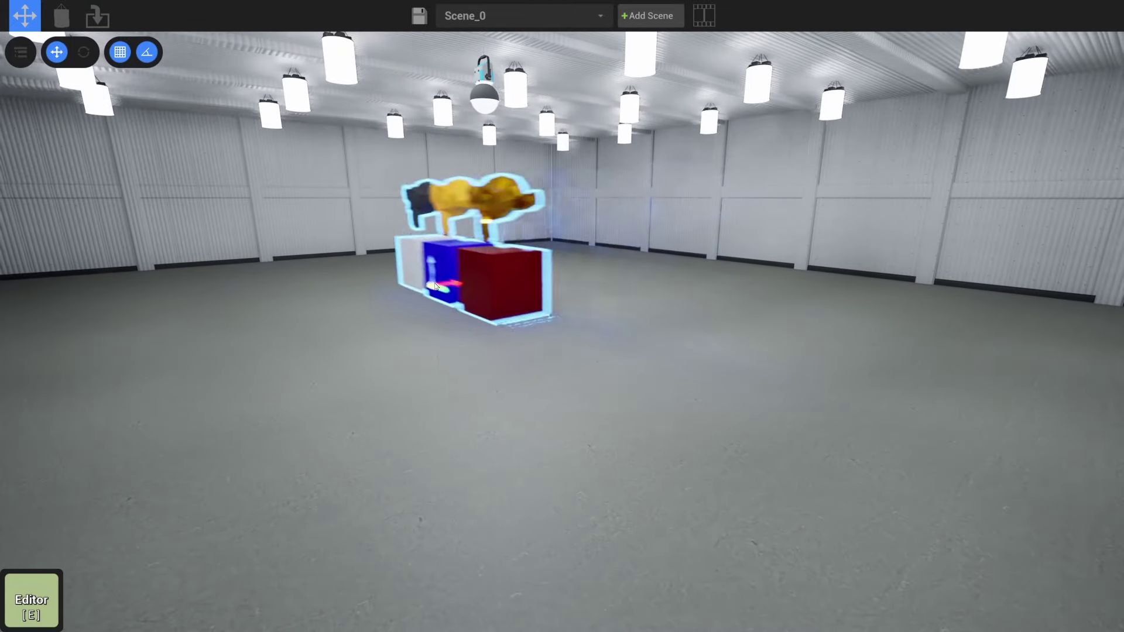
{"action": "key", "text": "Escape"}
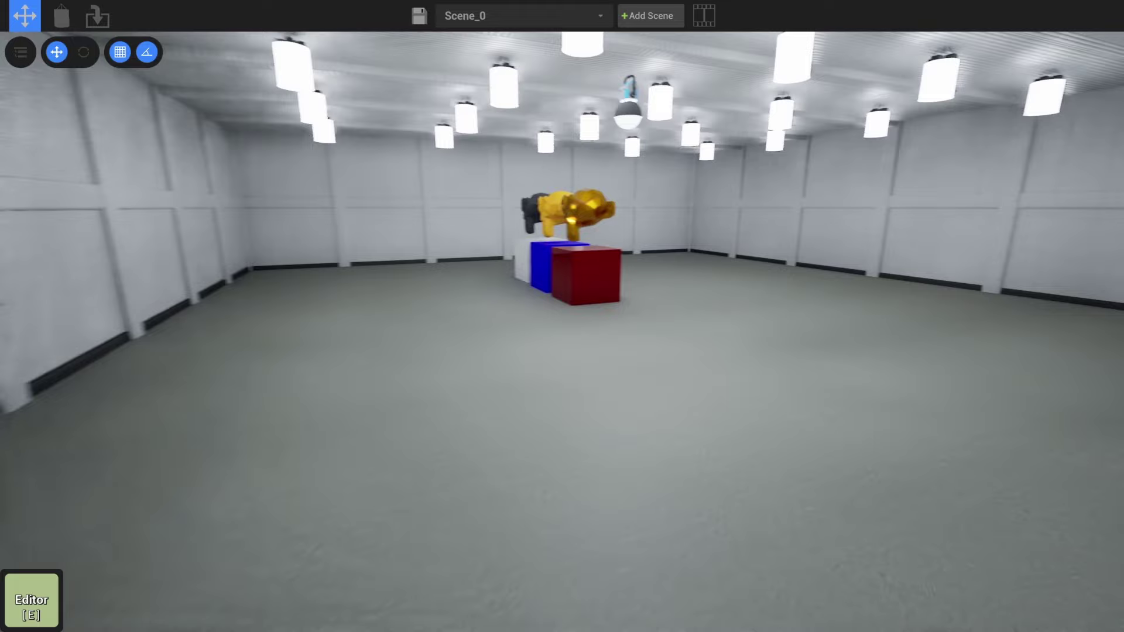
{"action": "key", "text": "s"}
{"action": "right_click_drag", "start_coordinate": [452, 364], "coordinate": [498, 360]}
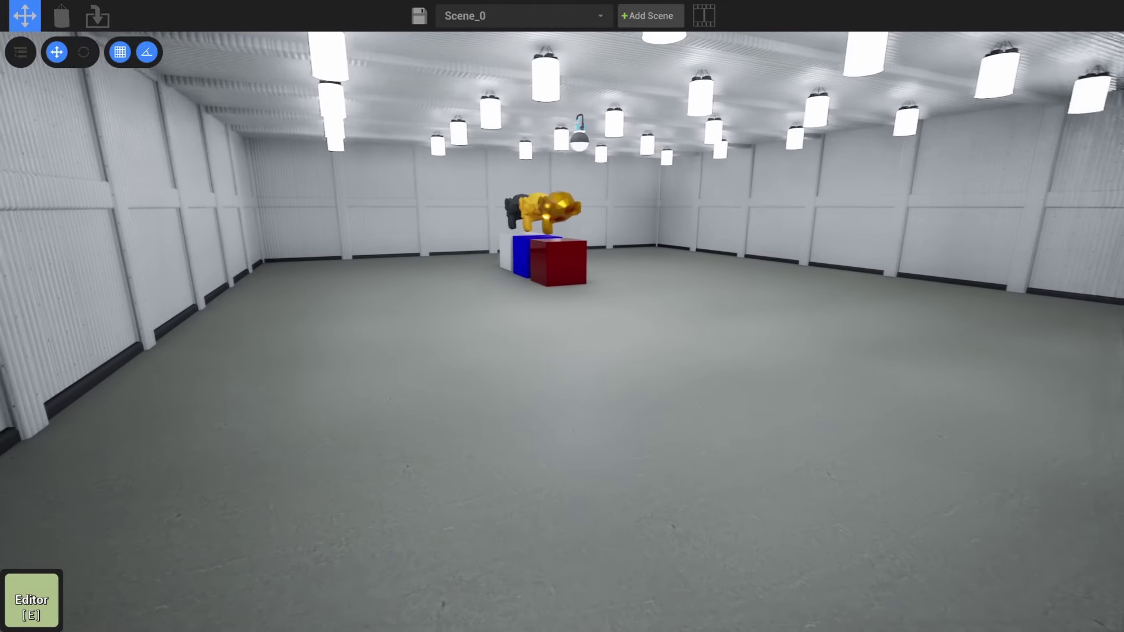
- Import LocationScan2.gltf into the scene and return to move mode
{"action": "left_click", "coordinate": [103, 20]}
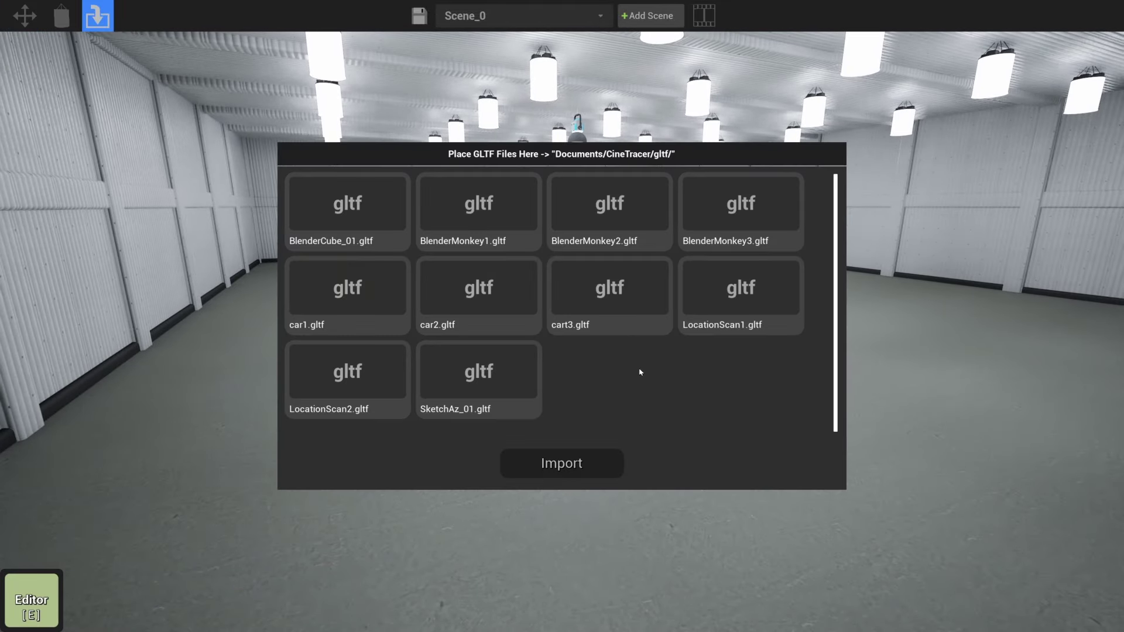
{"action": "left_click", "coordinate": [354, 375]}
{"action": "right_click_drag", "start_coordinate": [233, 365], "coordinate": [321, 356]}
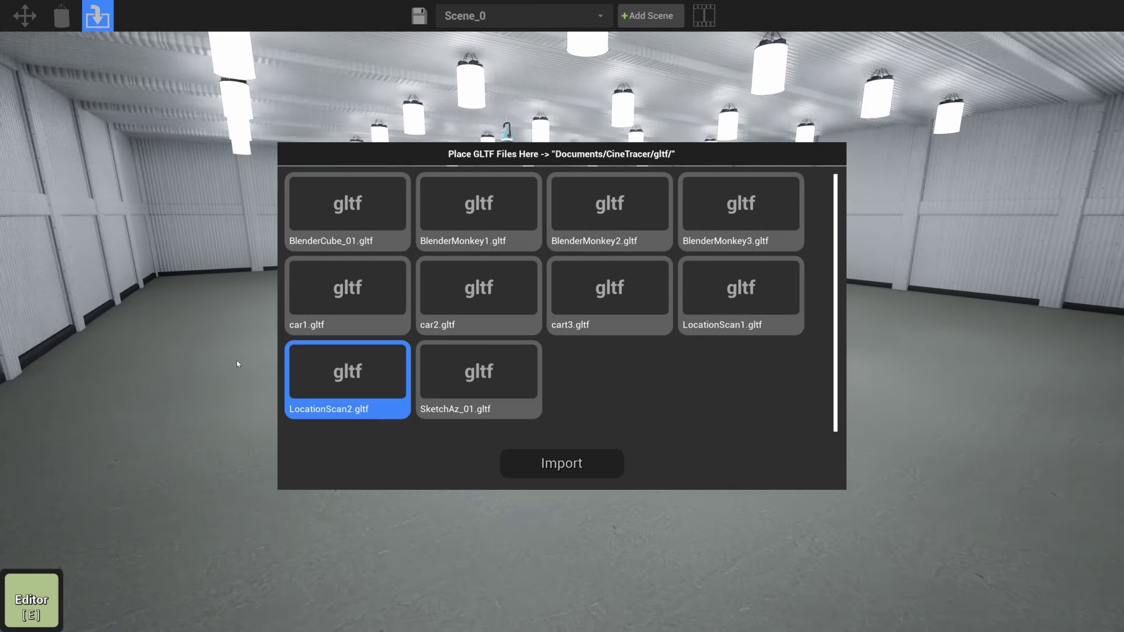
{"action": "mouse_move", "coordinate": [243, 358]}
{"action": "right_mouse_down"}
{"action": "mouse_move", "coordinate": [153, 355]}
{"action": "mouse_move", "coordinate": [247, 356]}
{"action": "right_mouse_up"}
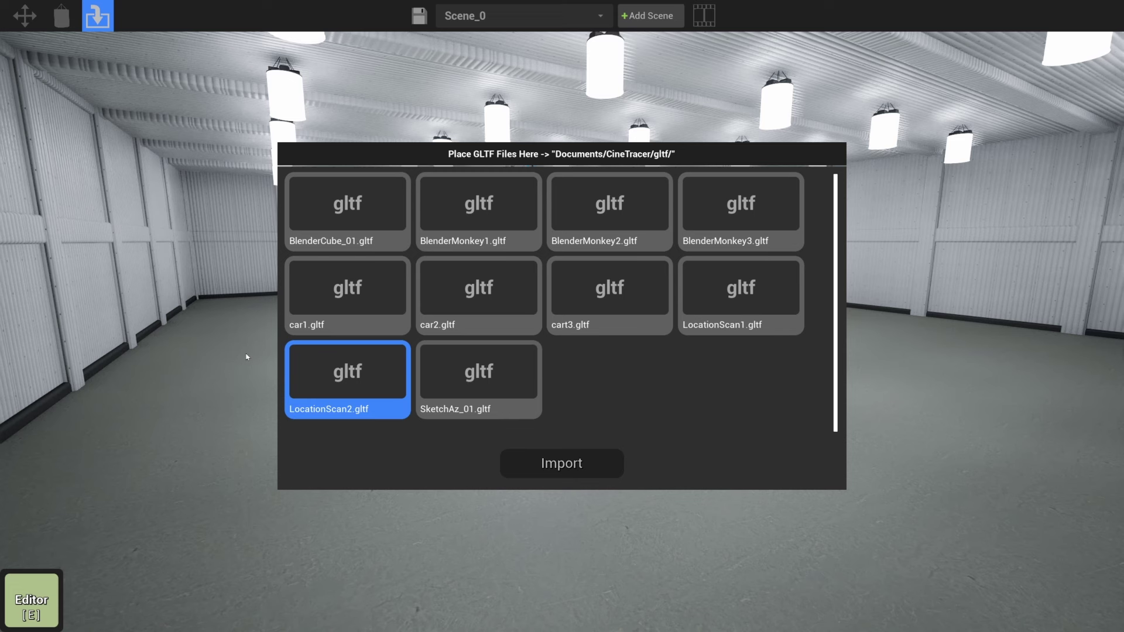
{"action": "right_click_drag", "start_coordinate": [250, 353], "coordinate": [278, 339]}
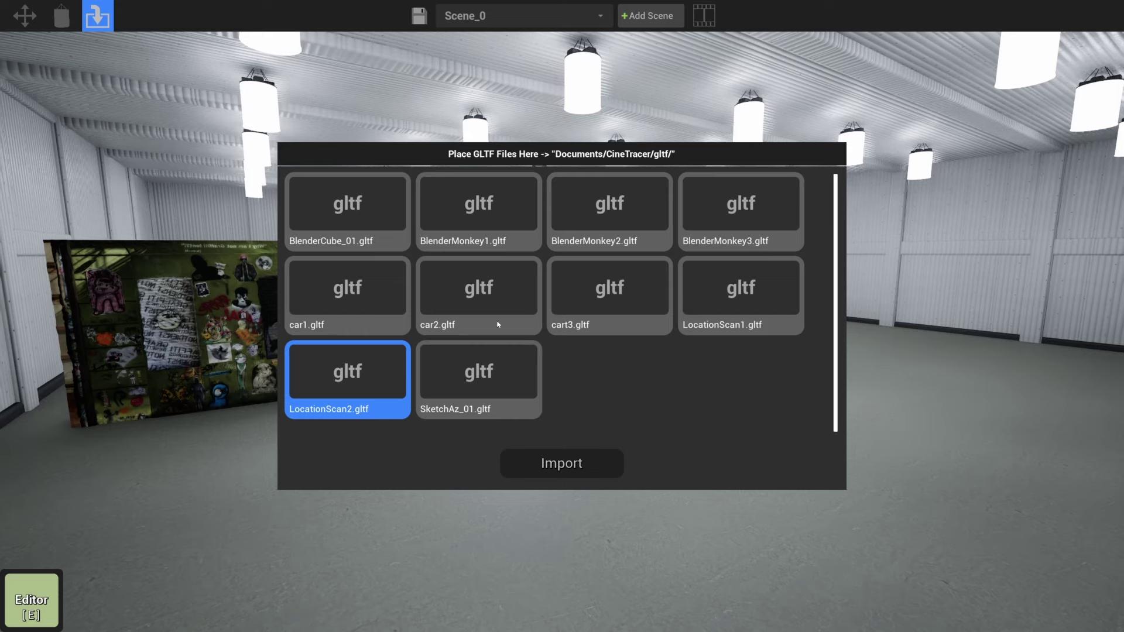
{"action": "left_click", "coordinate": [25, 16]}
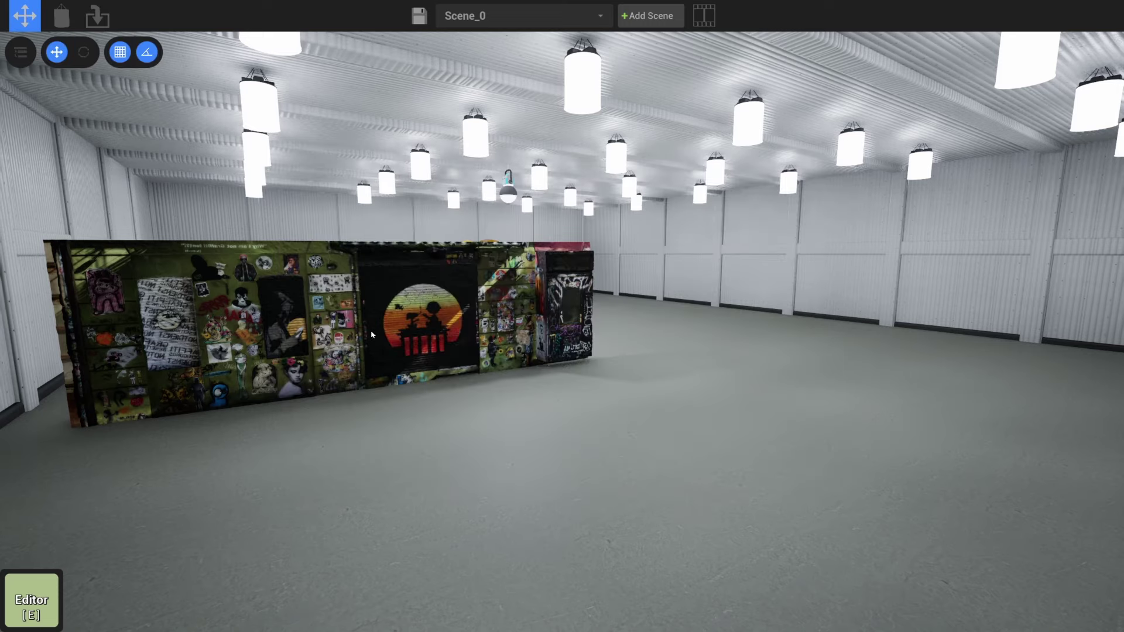
- Select the imported shop facade and move it across the floor away from the monkey models
{"action": "left_click", "coordinate": [404, 369]}
{"action": "key", "text": "w"}
{"action": "right_click_drag", "start_coordinate": [404, 369], "coordinate": [423, 403]}
{"action": "left_click_drag", "start_coordinate": [423, 403], "coordinate": [786, 343]}
{"action": "scroll", "coordinate": [743, 354], "scroll_direction": "up", "scroll_amount": 5}
- Raise the shop facade slightly so that its pavement sits above the warehouse floor
{"action": "right_click_drag", "start_coordinate": [597, 315], "coordinate": [665, 312]}
{"action": "key", "text": "w"}
{"action": "left_click", "coordinate": [665, 316]}
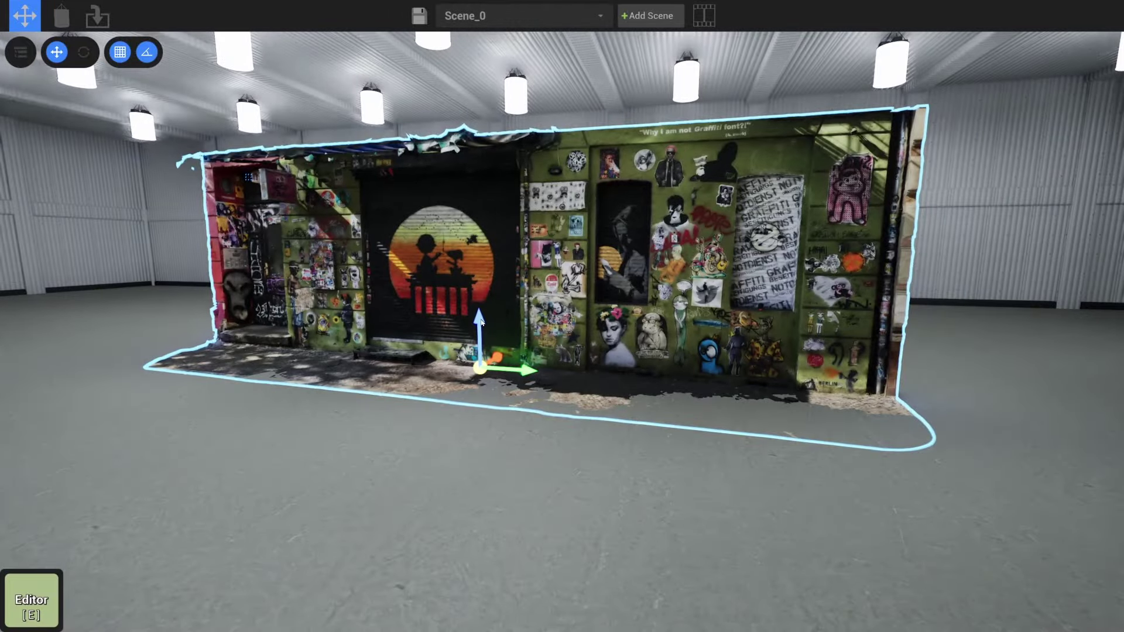
{"action": "left_click_drag", "start_coordinate": [481, 323], "coordinate": [481, 313]}
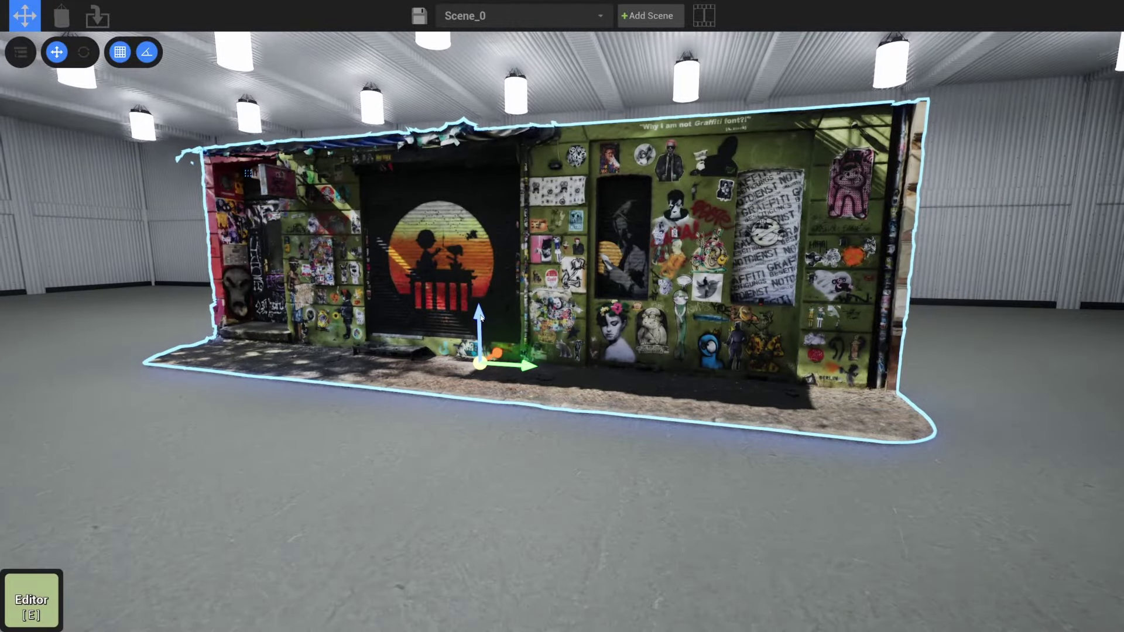
{"action": "mouse_move", "coordinate": [481, 313]}
{"action": "right_mouse_down"}
{"action": "mouse_move", "coordinate": [428, 296]}
{"action": "mouse_move", "coordinate": [481, 299]}
{"action": "right_mouse_up"}
{"action": "key", "text": "s"}
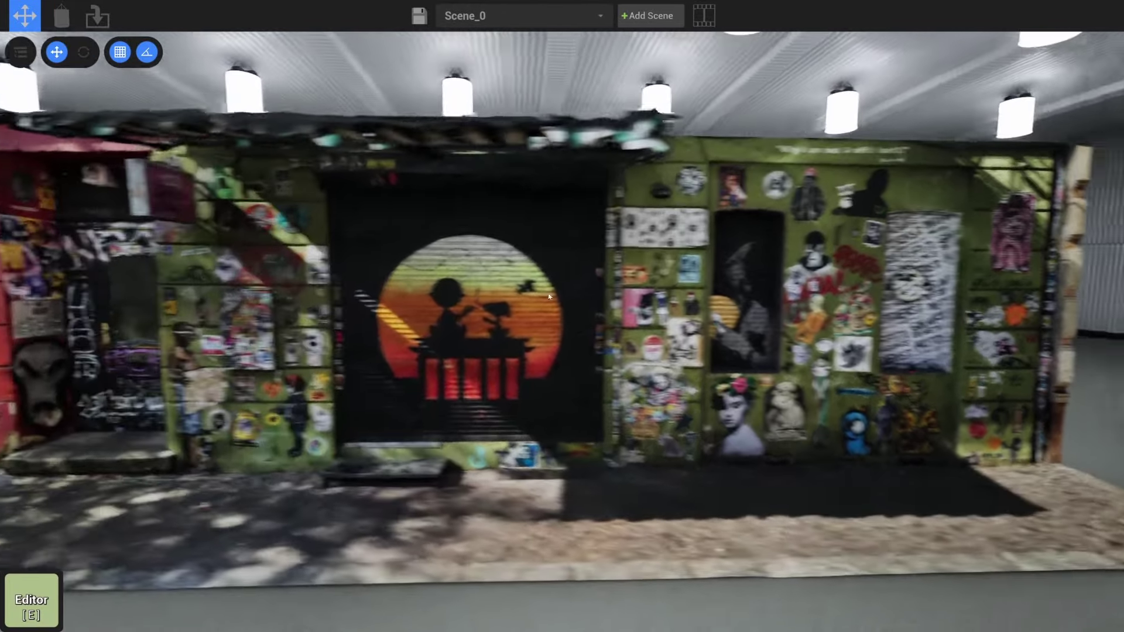
- Examine the graffiti shop facade up close, from the front and from the side
{"action": "left_click", "coordinate": [549, 302]}
{"action": "key", "text": "s"}
{"action": "key", "text": "a"}
{"action": "right_click_drag", "start_coordinate": [548, 301], "coordinate": [581, 303]}
{"action": "left_click", "coordinate": [582, 301]}
{"action": "left_click", "coordinate": [581, 302]}
{"action": "left_click", "coordinate": [582, 301]}
{"action": "key", "text": "d"}
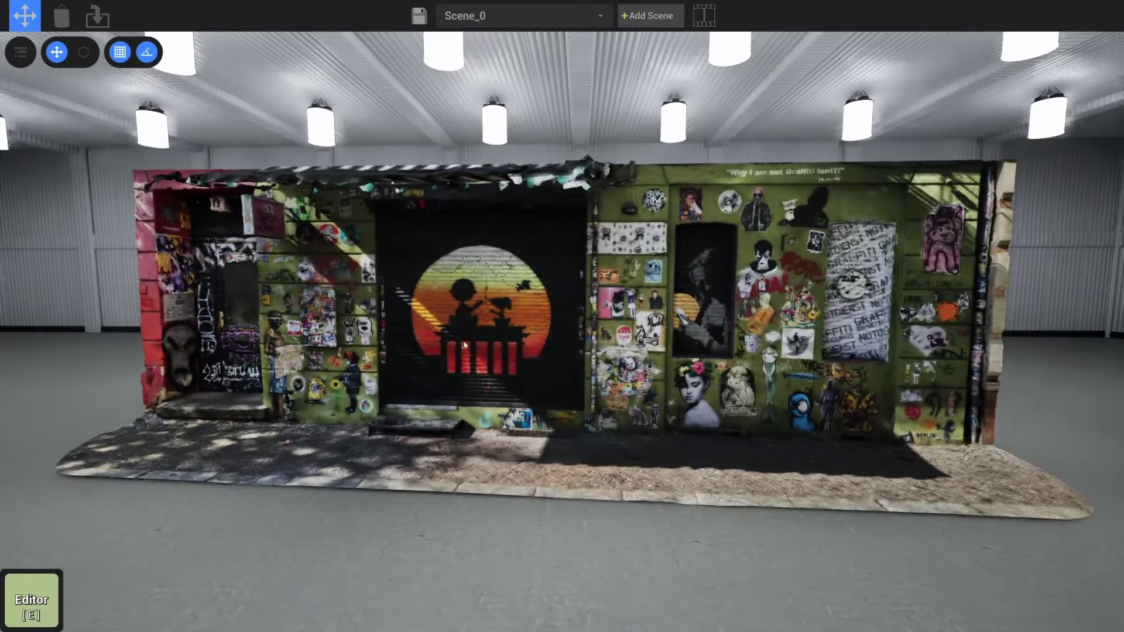
{"action": "left_click", "coordinate": [580, 339]}
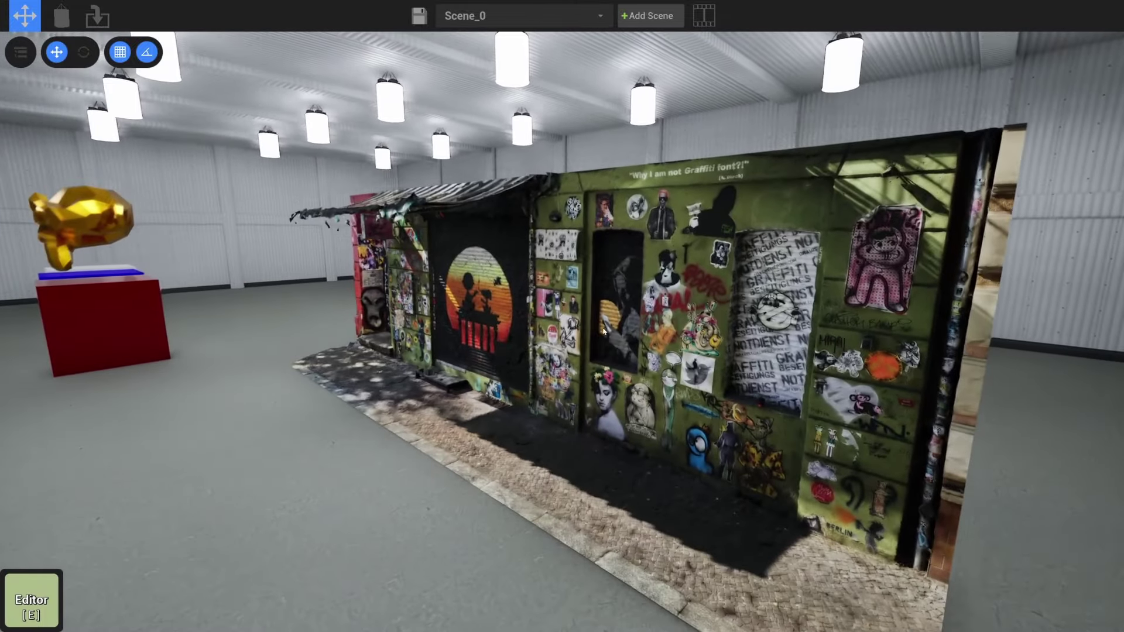
{"action": "left_click", "coordinate": [605, 328]}
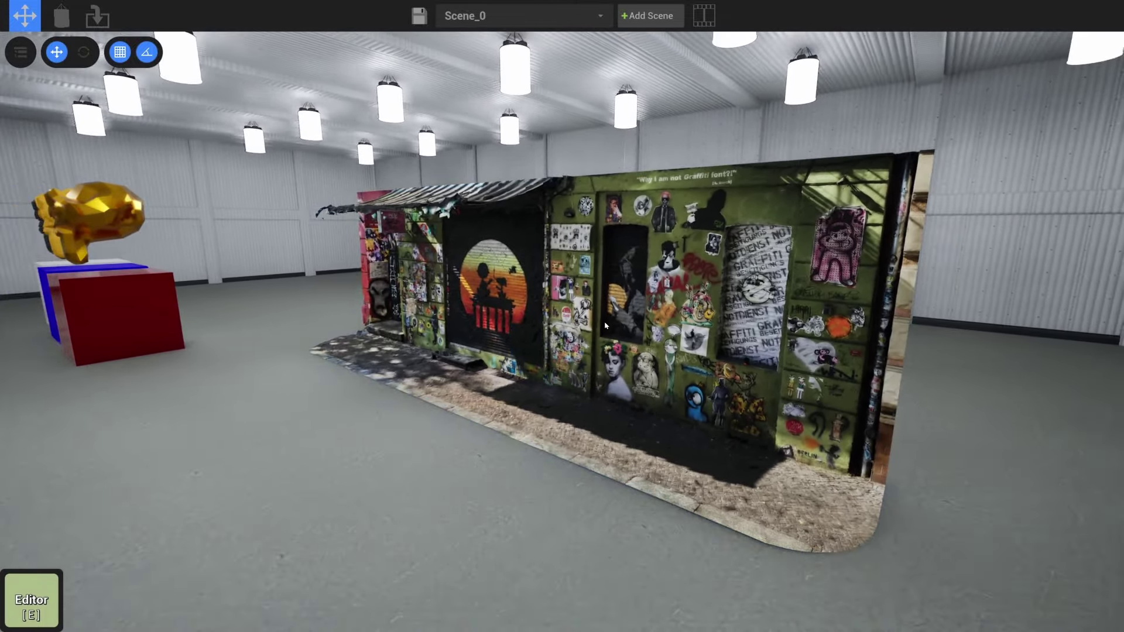
- Shift the shop facade a short distance along its red axis and deselect it
{"action": "left_click", "coordinate": [587, 324]}
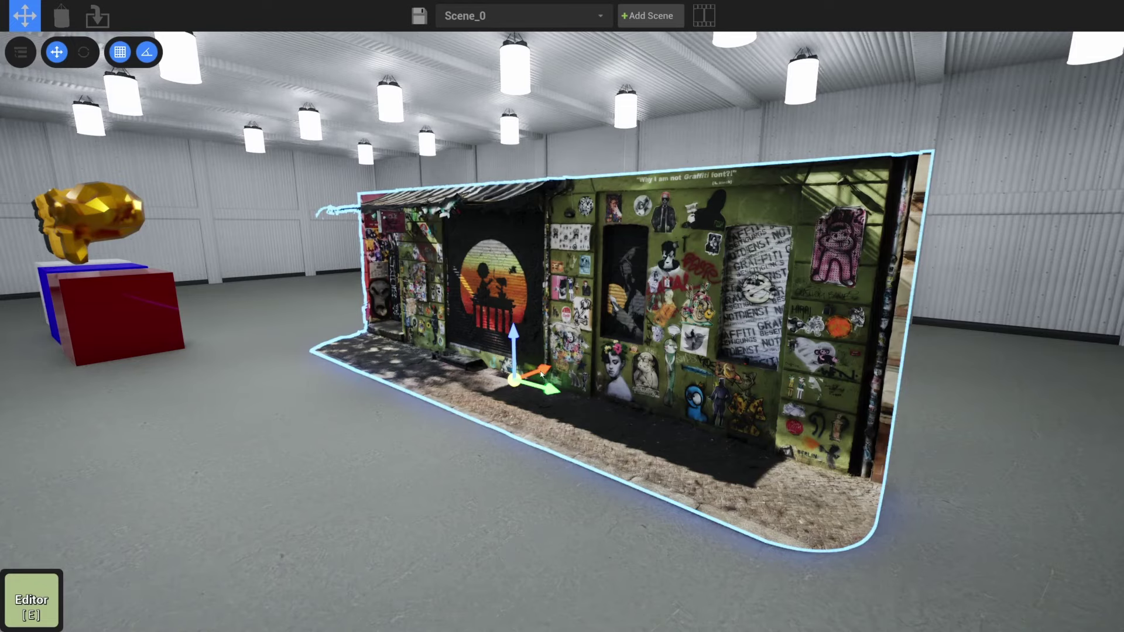
{"action": "left_click_drag", "start_coordinate": [542, 370], "coordinate": [567, 362]}
{"action": "left_click", "coordinate": [618, 303]}
{"action": "right_click_drag", "start_coordinate": [618, 303], "coordinate": [703, 312]}
{"action": "key", "text": "w"}
{"action": "key", "text": "a"}
{"action": "right_click_drag", "start_coordinate": [562, 311], "coordinate": [621, 310]}
{"action": "left_click", "coordinate": [620, 318]}
{"action": "left_click", "coordinate": [621, 318]}
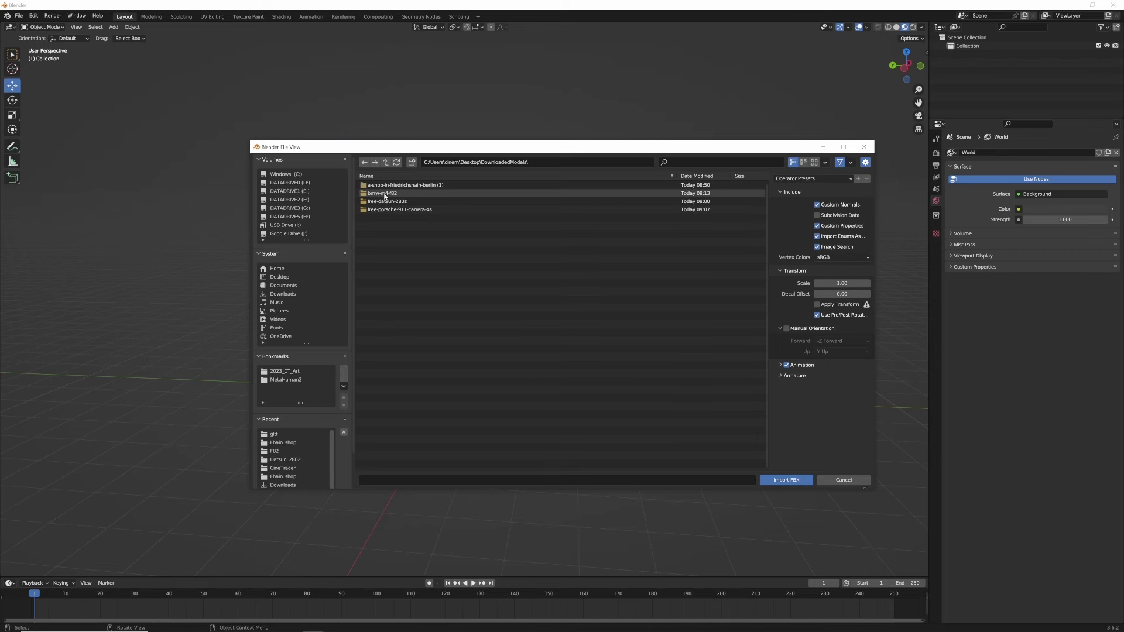
- In Blender, import F82.fbx from the source\F82 subfolder of the downloaded bmw-m4-f82 model
{"action": "double_click", "coordinate": [384, 194]}
{"action": "double_click", "coordinate": [377, 186]}
{"action": "double_click", "coordinate": [374, 186]}
{"action": "left_click", "coordinate": [374, 186]}
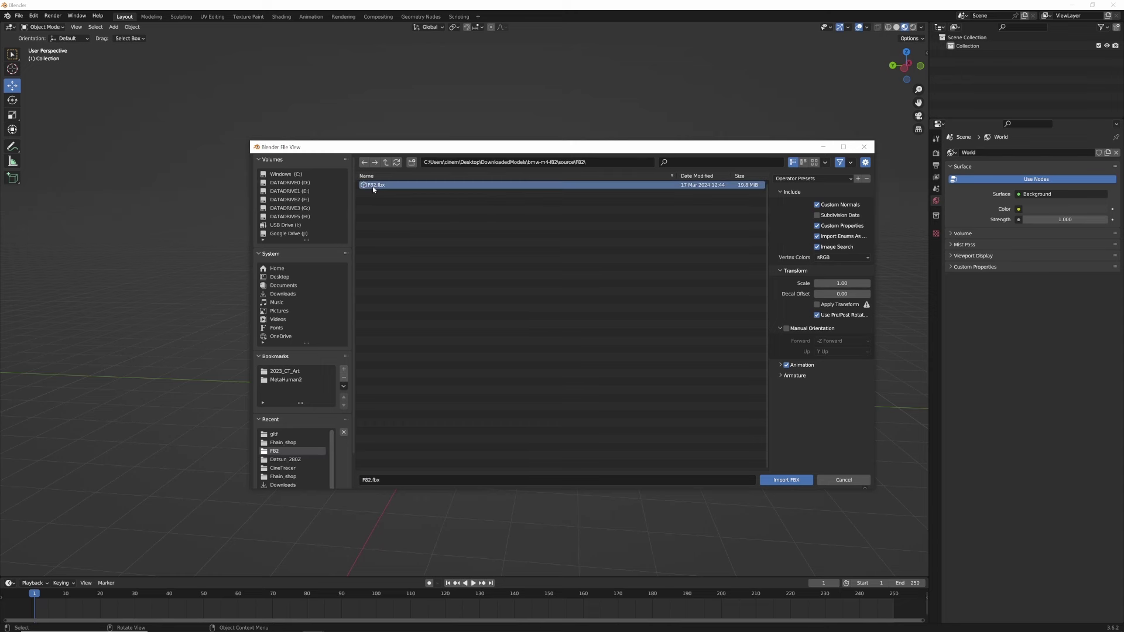
{"action": "left_click", "coordinate": [781, 481]}
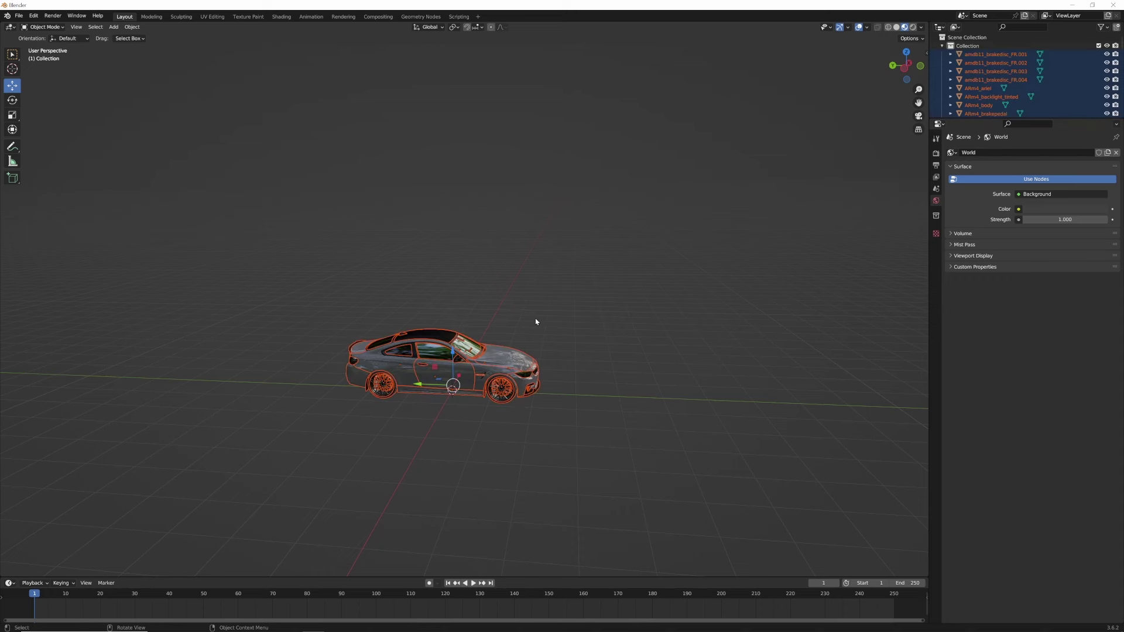
- Deselect the car and inspect it in solid, wireframe and material preview shading
{"action": "left_click", "coordinate": [542, 344]}
{"action": "mouse_move", "coordinate": [579, 344]}
{"action": "middle_mouse_down"}
{"action": "mouse_move", "coordinate": [532, 343]}
{"action": "mouse_move", "coordinate": [578, 379]}
{"action": "mouse_move", "coordinate": [557, 318]}
{"action": "mouse_move", "coordinate": [572, 326]}
{"action": "middle_mouse_up"}
{"action": "scroll", "coordinate": [551, 361], "scroll_direction": "up", "scroll_amount": 4}
{"action": "scroll", "coordinate": [596, 345], "scroll_direction": "up", "scroll_amount": 2}
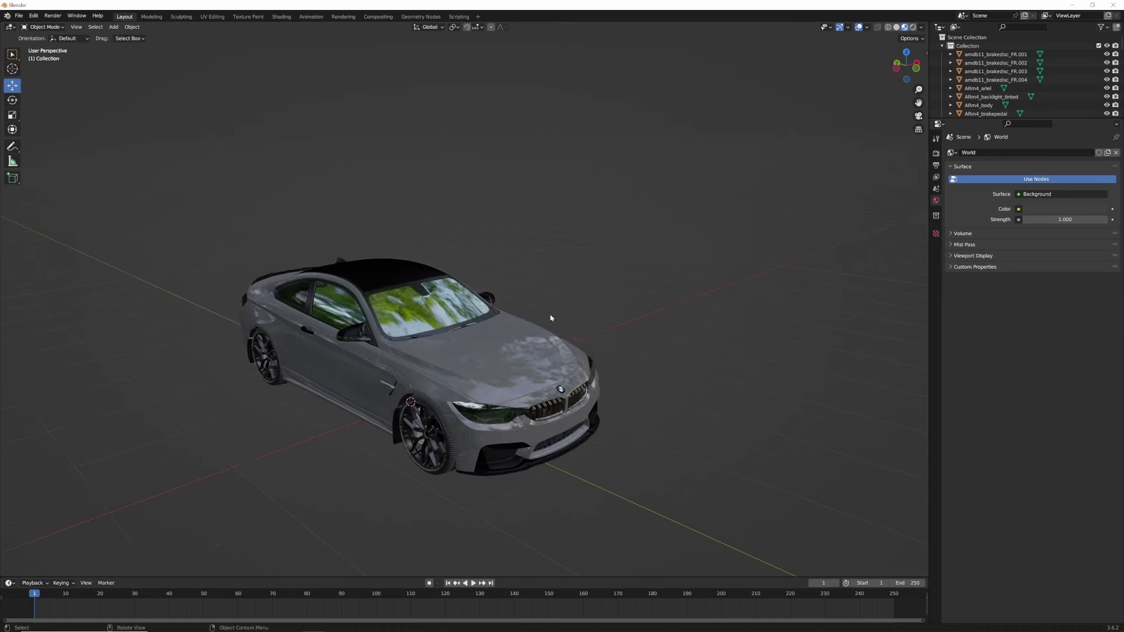
{"action": "middle_click_drag", "start_coordinate": [548, 316], "coordinate": [567, 300]}
{"action": "scroll", "coordinate": [557, 326], "scroll_direction": "up", "scroll_amount": 1}
{"action": "left_click", "coordinate": [896, 27]}
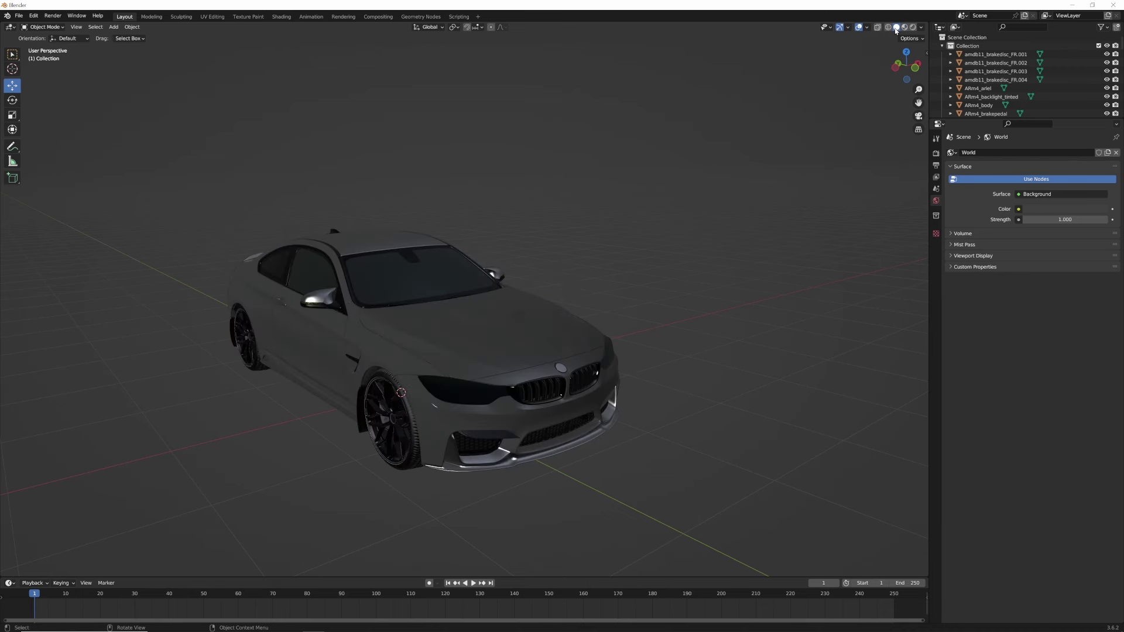
{"action": "left_click", "coordinate": [888, 28]}
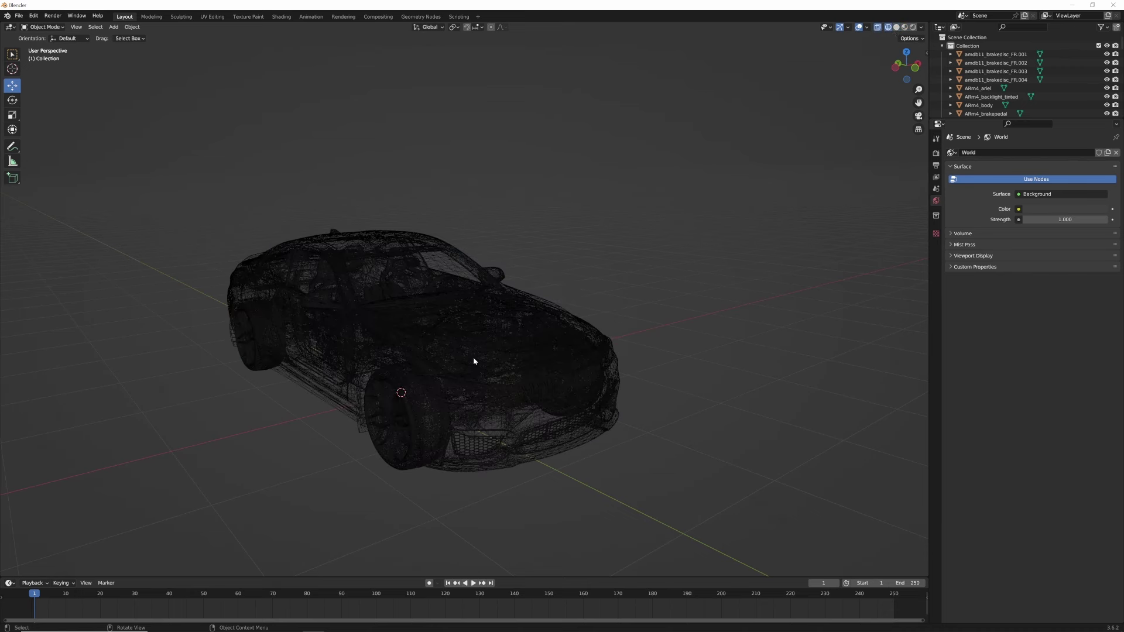
{"action": "left_click", "coordinate": [897, 28]}
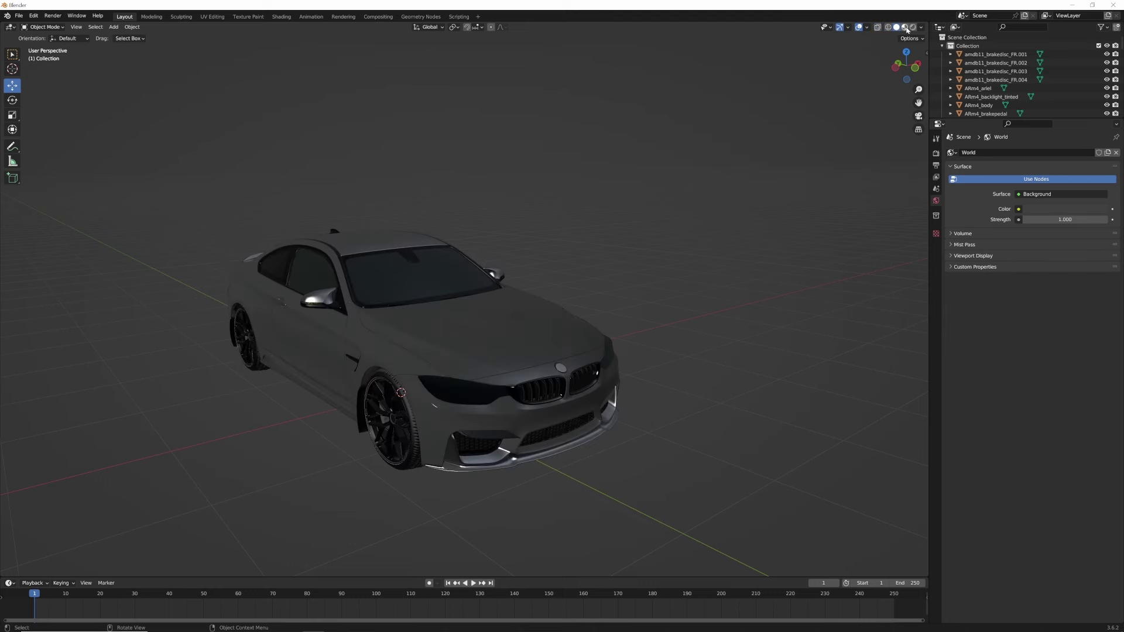
{"action": "left_click", "coordinate": [906, 28]}
{"action": "middle_click_drag", "start_coordinate": [483, 318], "coordinate": [491, 322]}
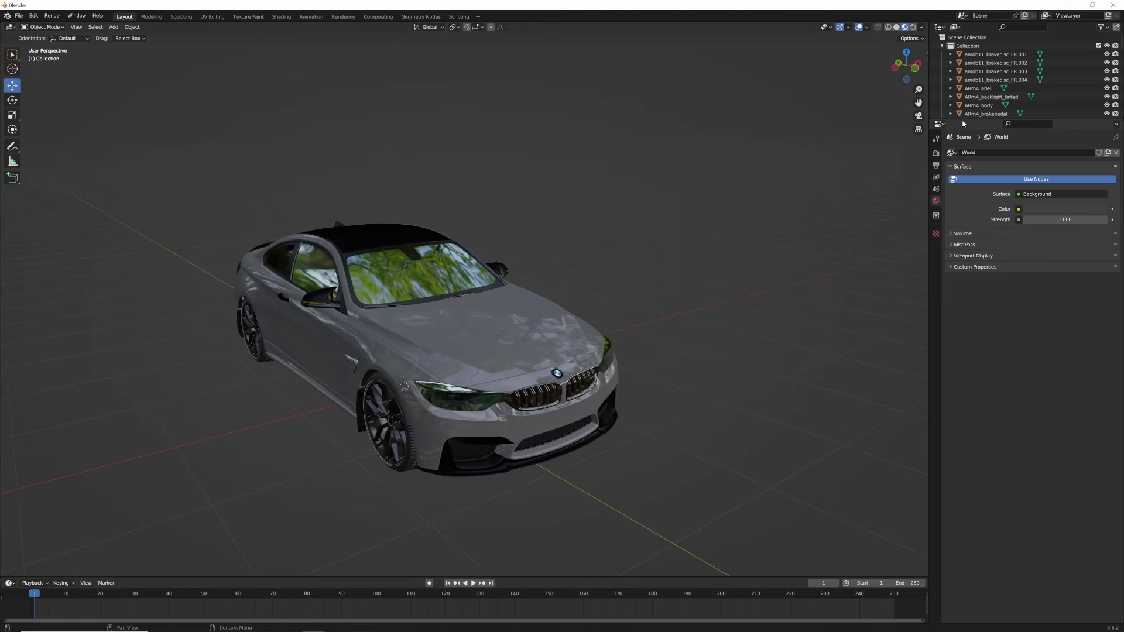
- Enlarge the Outliner and look through the full list of the car's parts
{"action": "left_click_drag", "start_coordinate": [963, 120], "coordinate": [995, 460]}
{"action": "scroll", "coordinate": [994, 393], "scroll_direction": "down", "scroll_amount": 3}
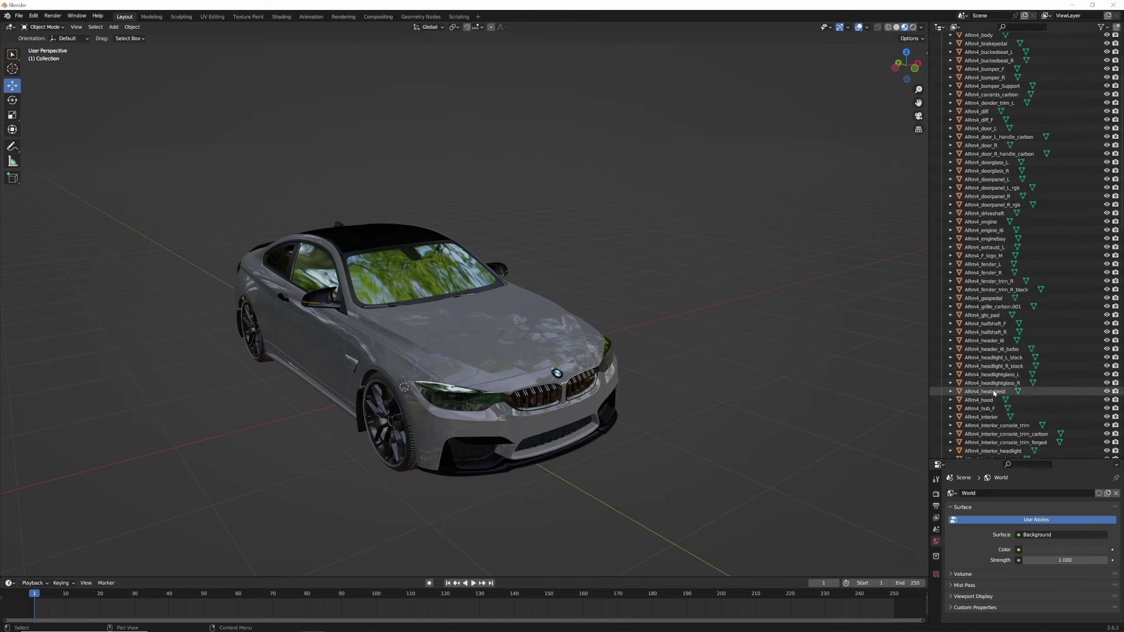
{"action": "scroll", "coordinate": [994, 393], "scroll_direction": "down", "scroll_amount": 18}
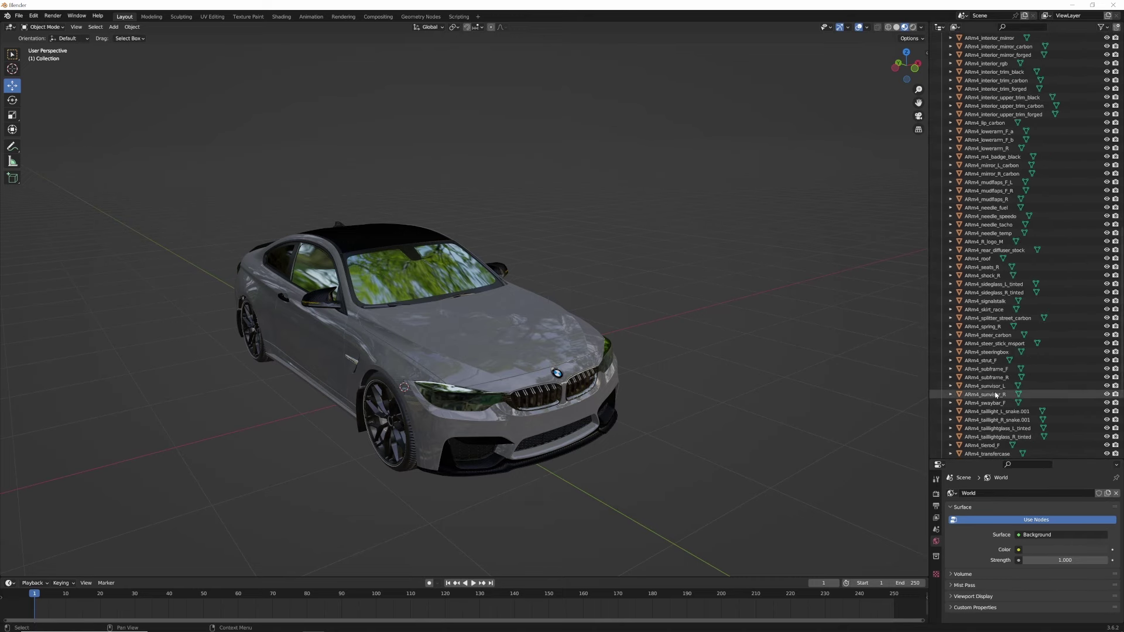
{"action": "scroll", "coordinate": [995, 395], "scroll_direction": "down", "scroll_amount": 5}
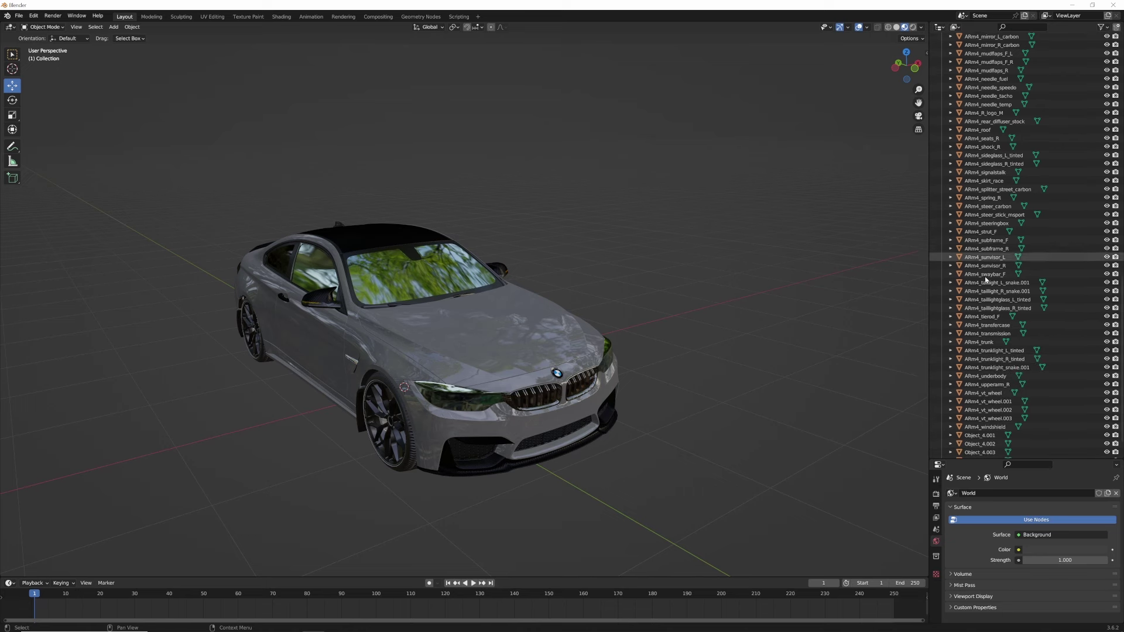
{"action": "scroll", "coordinate": [993, 311], "scroll_direction": "down", "scroll_amount": 1}
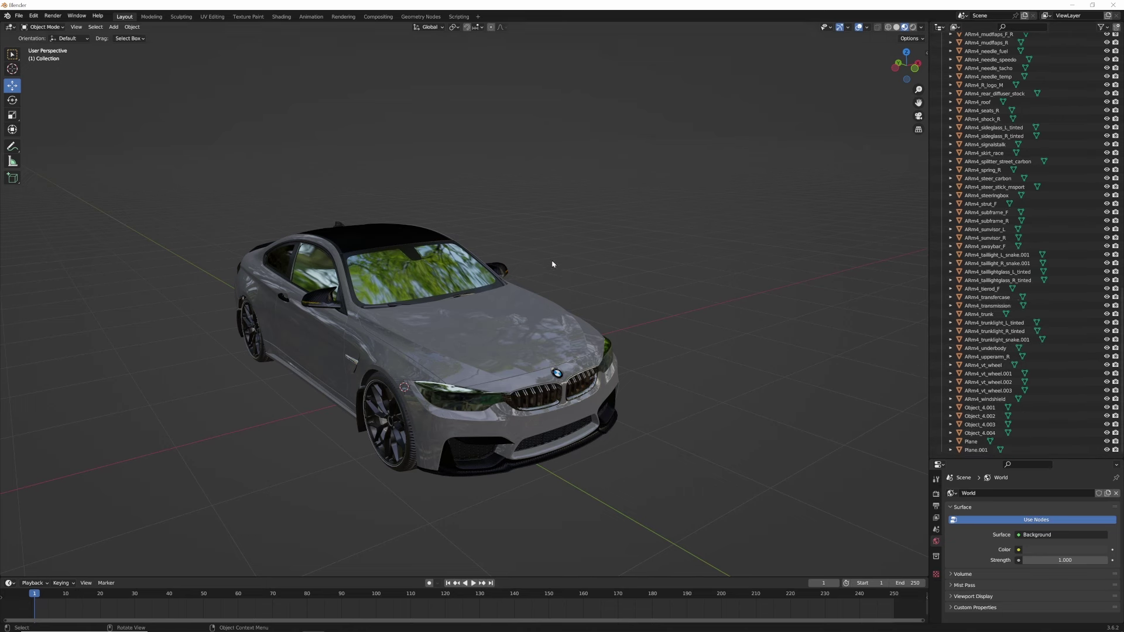
- Delete a part on the car's underside and shrink the Outliner back
{"action": "middle_click_drag", "start_coordinate": [469, 288], "coordinate": [559, 296], "text": "shift"}
{"action": "middle_click_drag", "start_coordinate": [413, 287], "coordinate": [600, 362]}
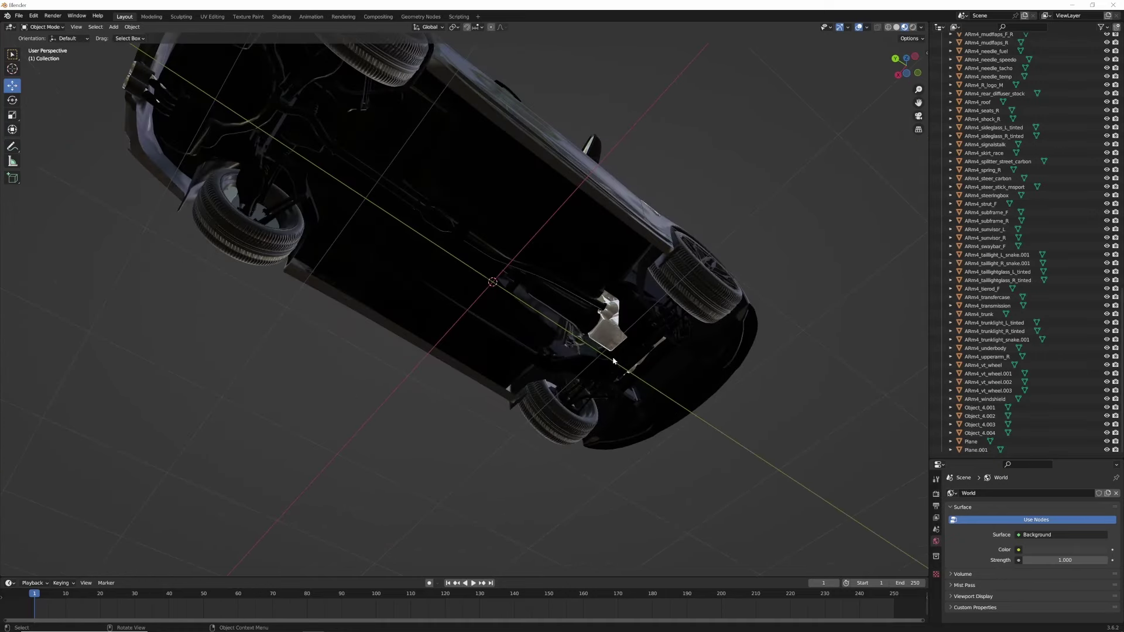
{"action": "middle_click_drag", "start_coordinate": [425, 180], "coordinate": [460, 346]}
{"action": "left_click", "coordinate": [431, 222]}
{"action": "key", "text": "x"}
{"action": "middle_click_drag", "start_coordinate": [583, 358], "coordinate": [629, 329]}
{"action": "left_click_drag", "start_coordinate": [963, 458], "coordinate": [963, 171]}
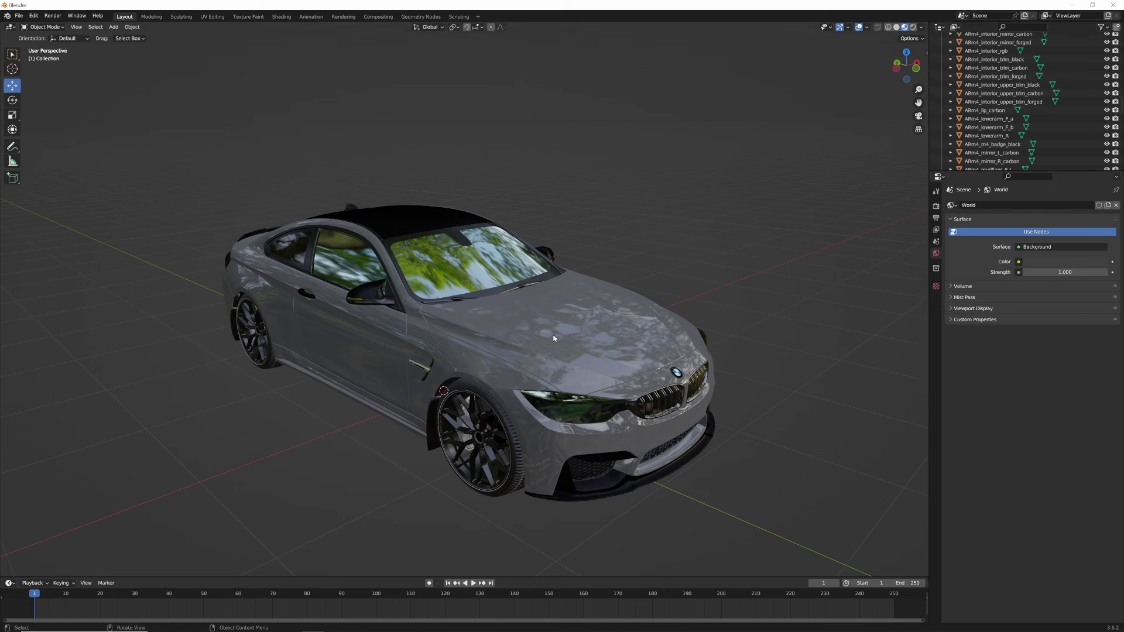
- Select the windshield and review the surface settings of its ARm4_glass material
{"action": "left_click", "coordinate": [464, 270]}
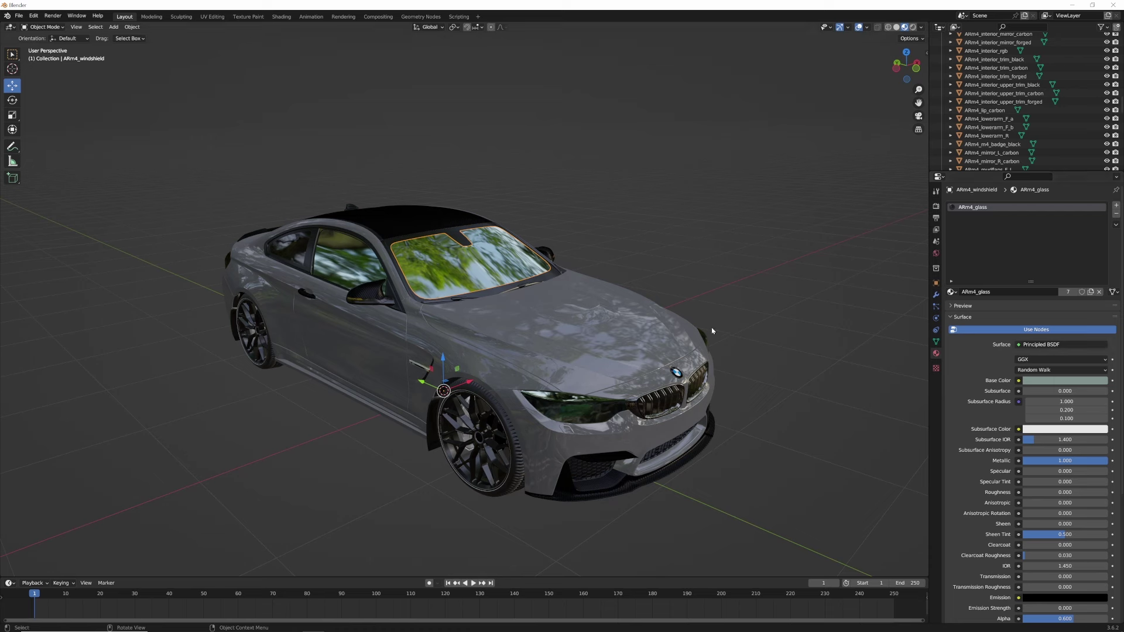
{"action": "mouse_move", "coordinate": [530, 275]}
{"action": "middle_mouse_down"}
{"action": "mouse_move", "coordinate": [481, 278]}
{"action": "mouse_move", "coordinate": [515, 288]}
{"action": "middle_mouse_up"}
{"action": "scroll", "coordinate": [975, 480], "scroll_direction": "down", "scroll_amount": 2}
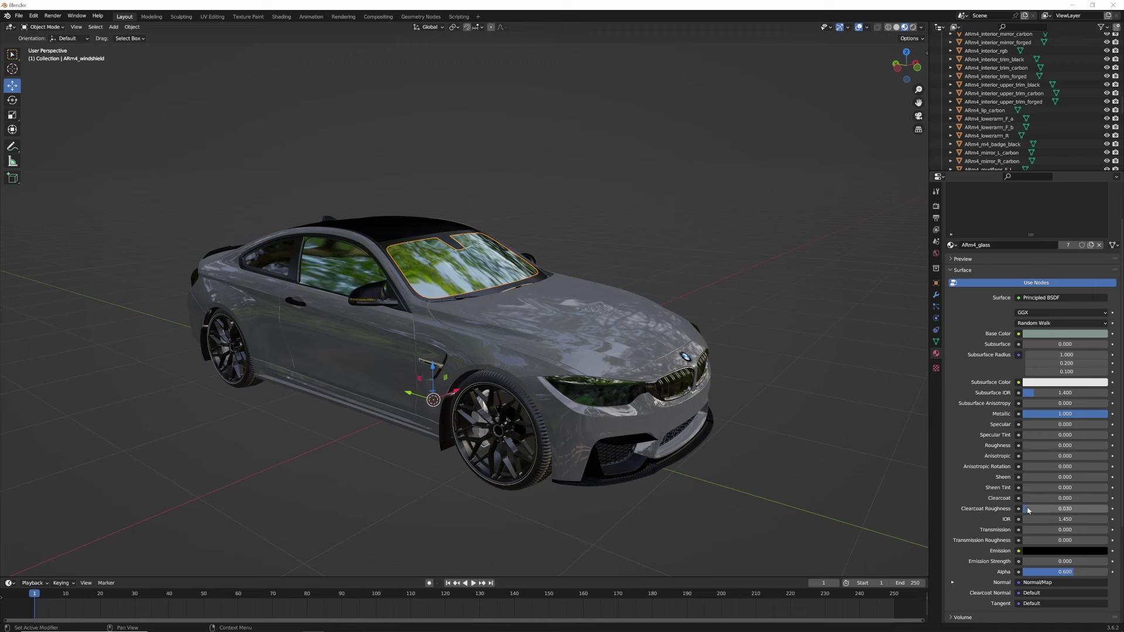
{"action": "left_click_drag", "start_coordinate": [1029, 509], "coordinate": [1029, 509]}
- Delete the car's windshield and side window glass so the interior is exposed
{"action": "left_click", "coordinate": [715, 322]}
{"action": "middle_click_drag", "start_coordinate": [577, 288], "coordinate": [442, 283]}
{"action": "left_click", "coordinate": [442, 283]}
{"action": "left_click", "coordinate": [342, 281]}
{"action": "middle_click_drag", "start_coordinate": [342, 281], "coordinate": [394, 303]}
{"action": "left_click", "coordinate": [343, 303]}
{"action": "left_click", "coordinate": [524, 346]}
{"action": "left_click", "coordinate": [615, 292]}
{"action": "key", "text": "Delete"}
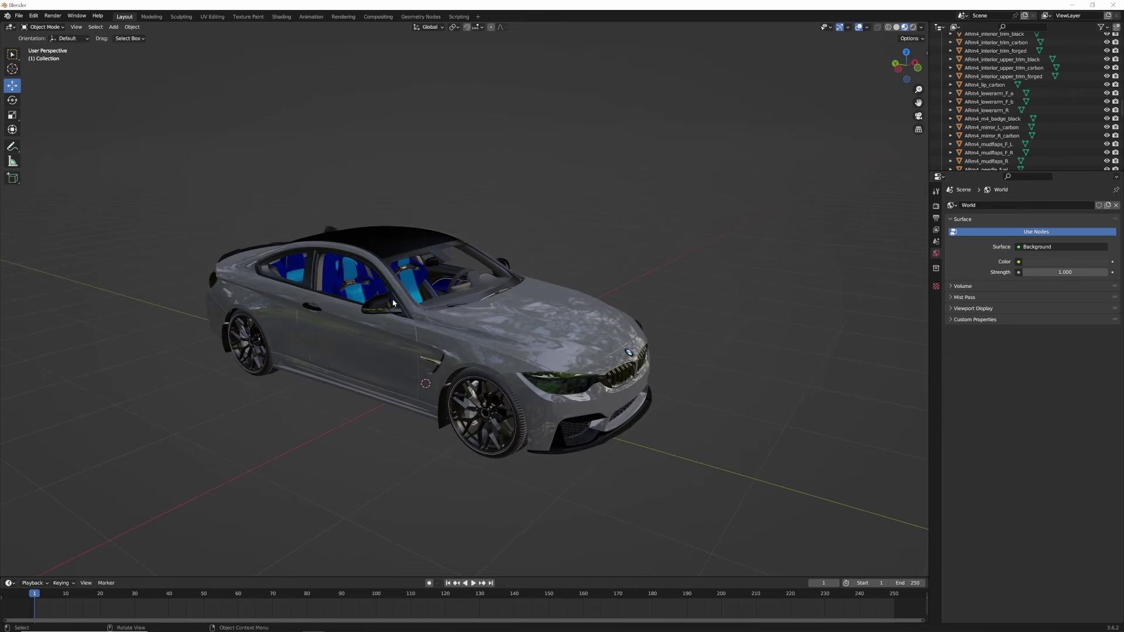
- Check the front bucket seat's materials, select all parts of the car and enlarge the Outliner
{"action": "left_click", "coordinate": [360, 293]}
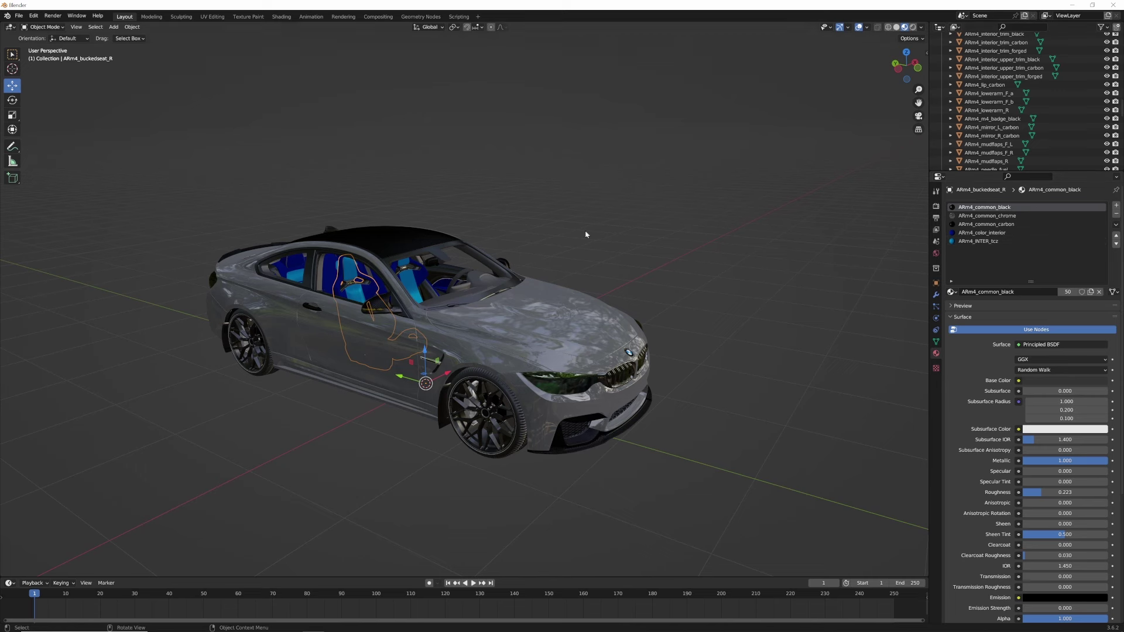
{"action": "left_click", "coordinate": [532, 211]}
{"action": "left_click_drag", "start_coordinate": [165, 169], "coordinate": [739, 517]}
{"action": "left_click_drag", "start_coordinate": [990, 173], "coordinate": [996, 319]}
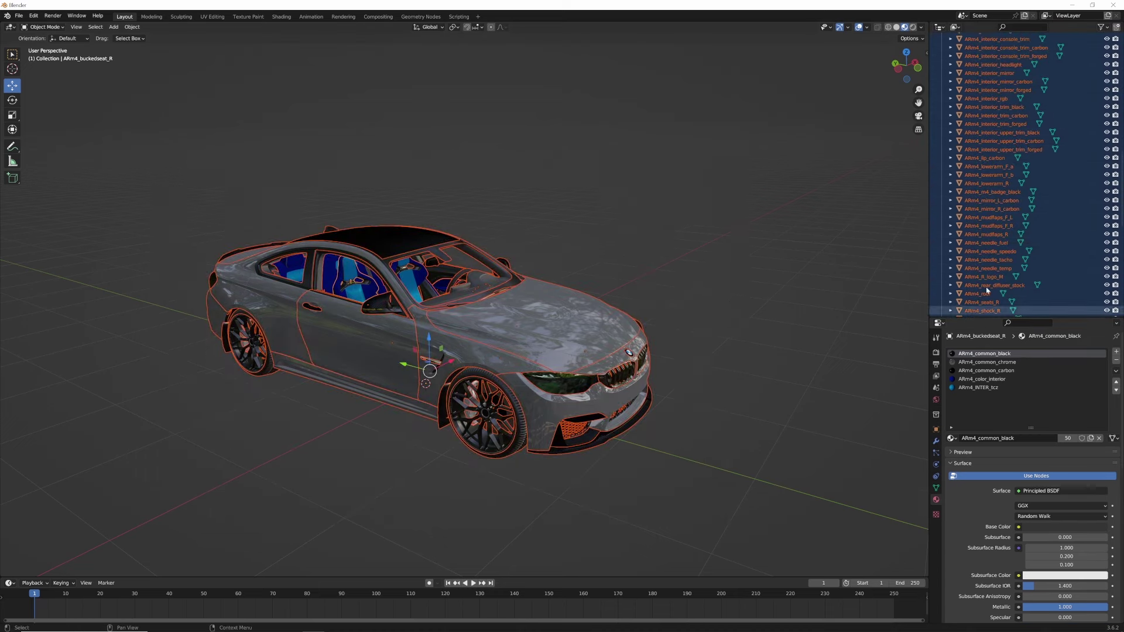
- Review the Outliner list from its first to its last entry to check which car parts are selected
{"action": "scroll", "coordinate": [1016, 109], "scroll_direction": "up", "scroll_amount": 10}
{"action": "scroll", "coordinate": [1016, 109], "scroll_direction": "up", "scroll_amount": 8}
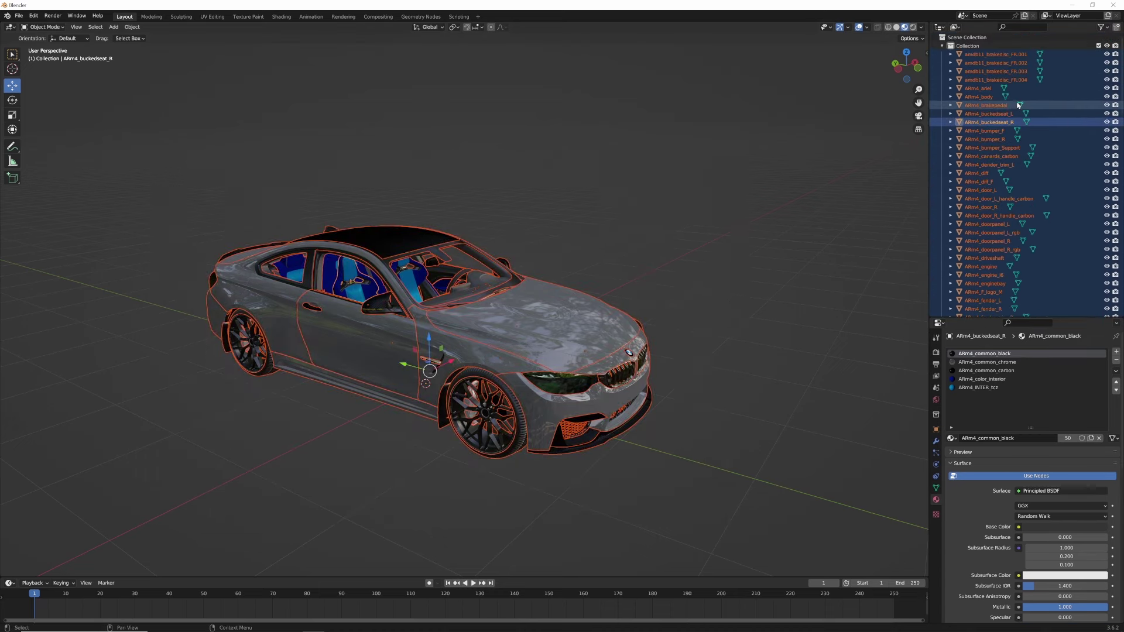
{"action": "scroll", "coordinate": [982, 193], "scroll_direction": "down", "scroll_amount": 10}
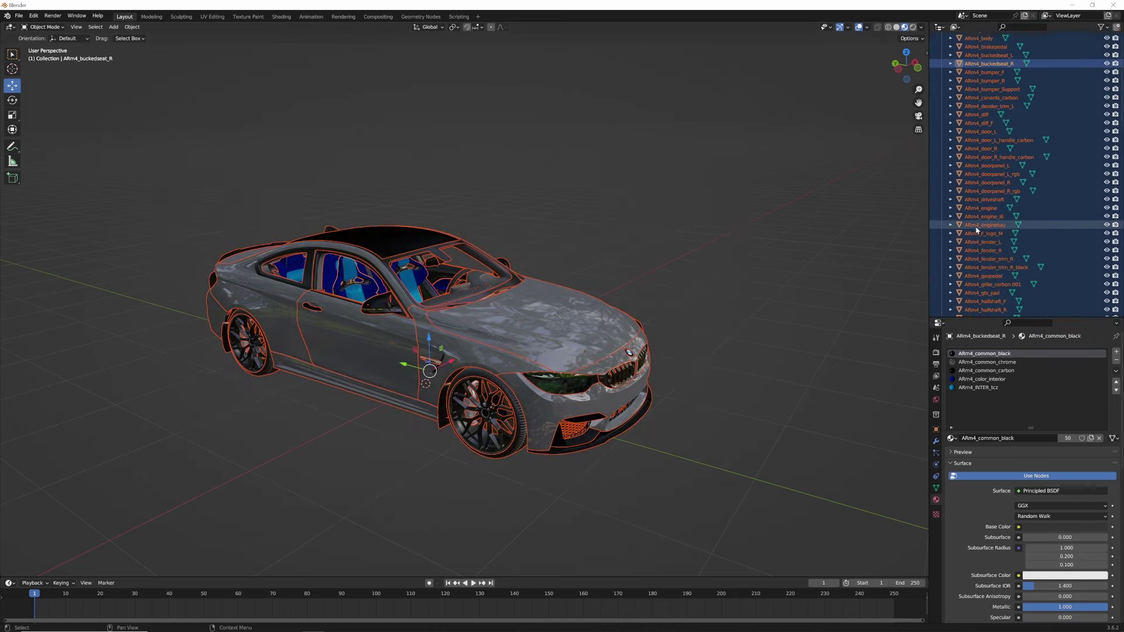
{"action": "scroll", "coordinate": [981, 231], "scroll_direction": "down", "scroll_amount": 10}
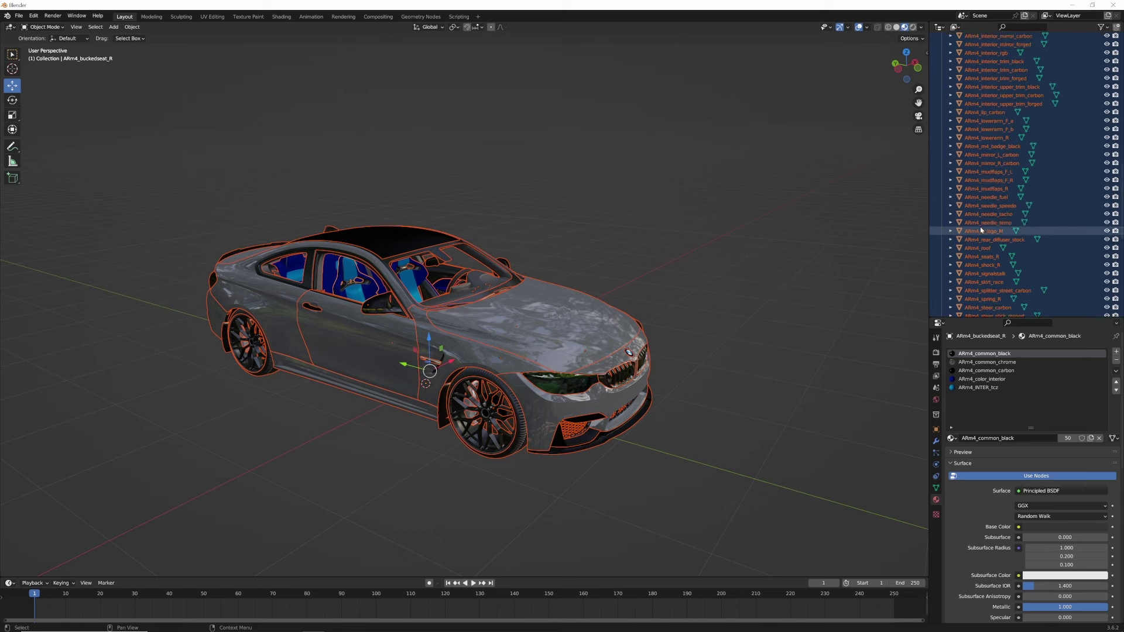
{"action": "scroll", "coordinate": [981, 217], "scroll_direction": "down", "scroll_amount": 8}
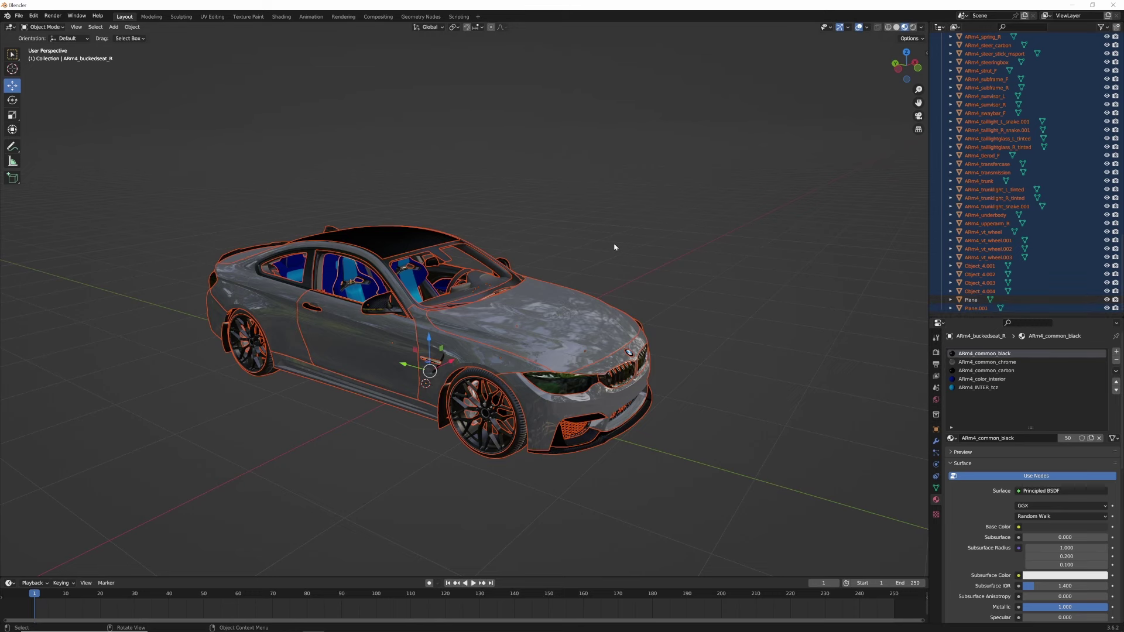
{"action": "middle_click_drag", "start_coordinate": [613, 246], "coordinate": [609, 246]}
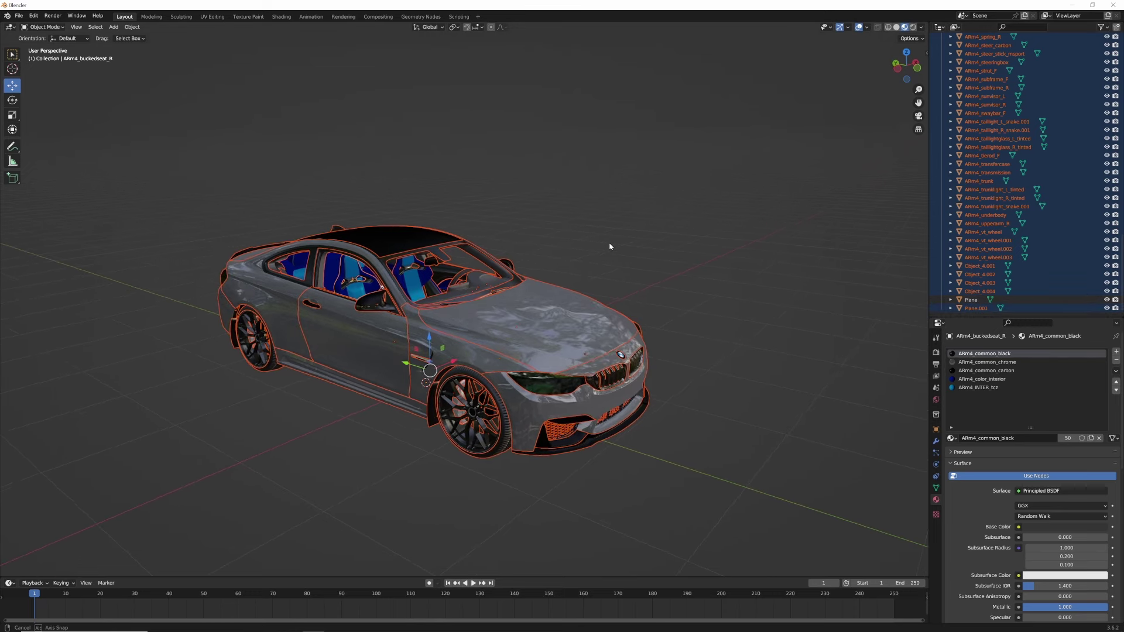
- Export the car in glTF Embedded format as car5.gltf in the CineTracer gltf folder
{"action": "left_click", "coordinate": [19, 16]}
{"action": "mouse_move", "coordinate": [56, 141]}
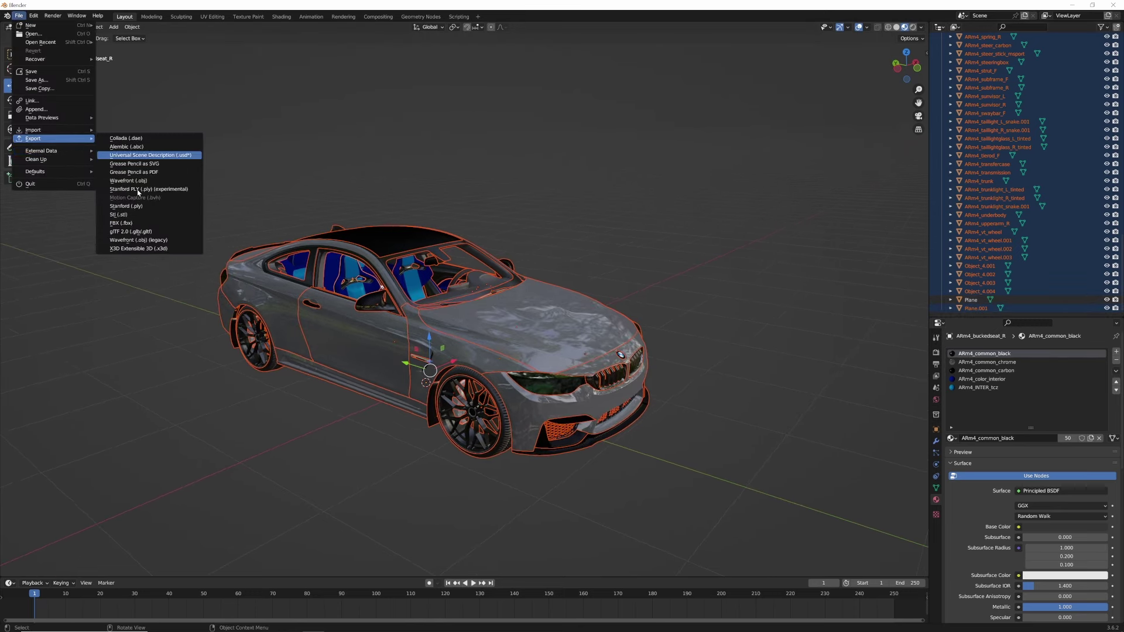
{"action": "left_click", "coordinate": [154, 232]}
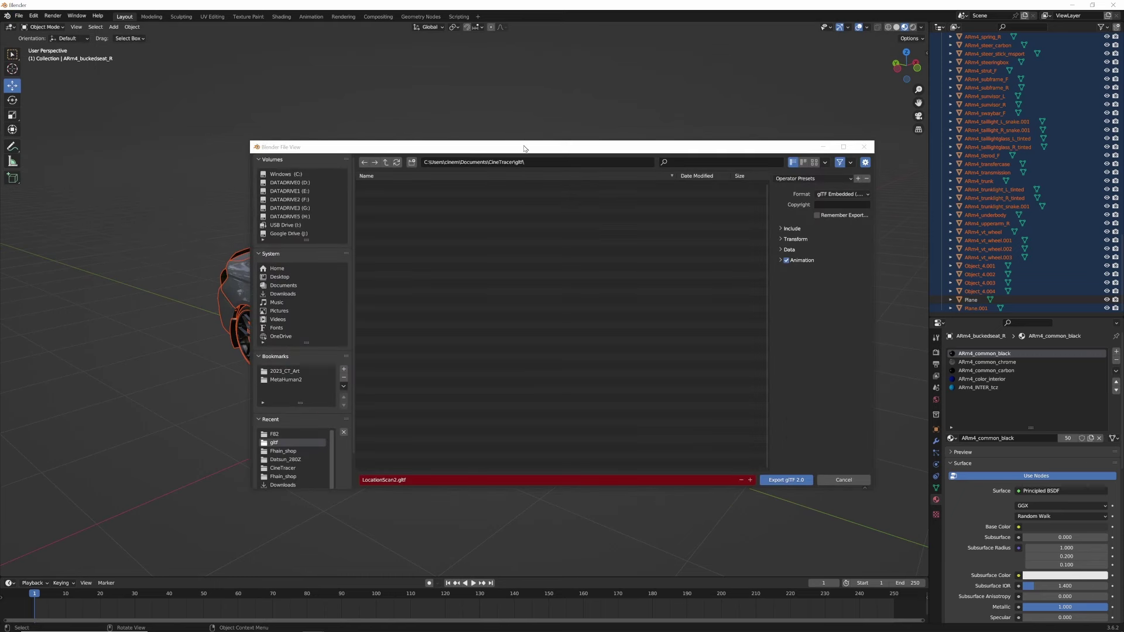
{"action": "left_click", "coordinate": [816, 190]}
{"action": "left_click", "coordinate": [827, 192]}
{"action": "left_click", "coordinate": [826, 192]}
{"action": "left_click", "coordinate": [788, 218]}
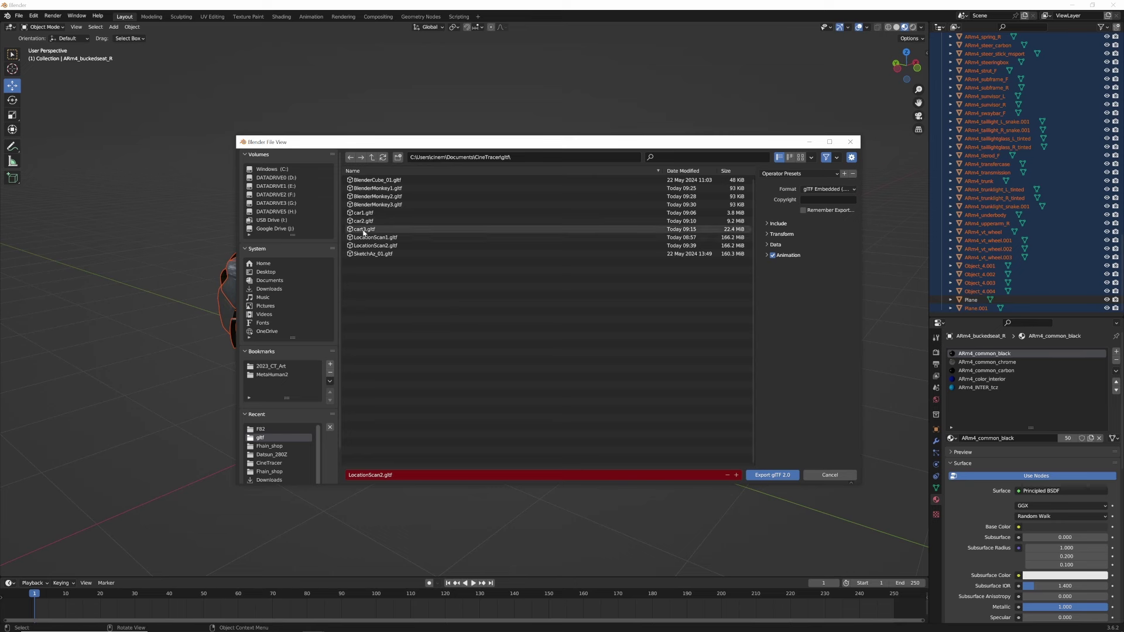
{"action": "left_click", "coordinate": [391, 474]}
{"action": "left_click_drag", "start_coordinate": [383, 475], "coordinate": [337, 471]}
{"action": "type", "text": "c"}
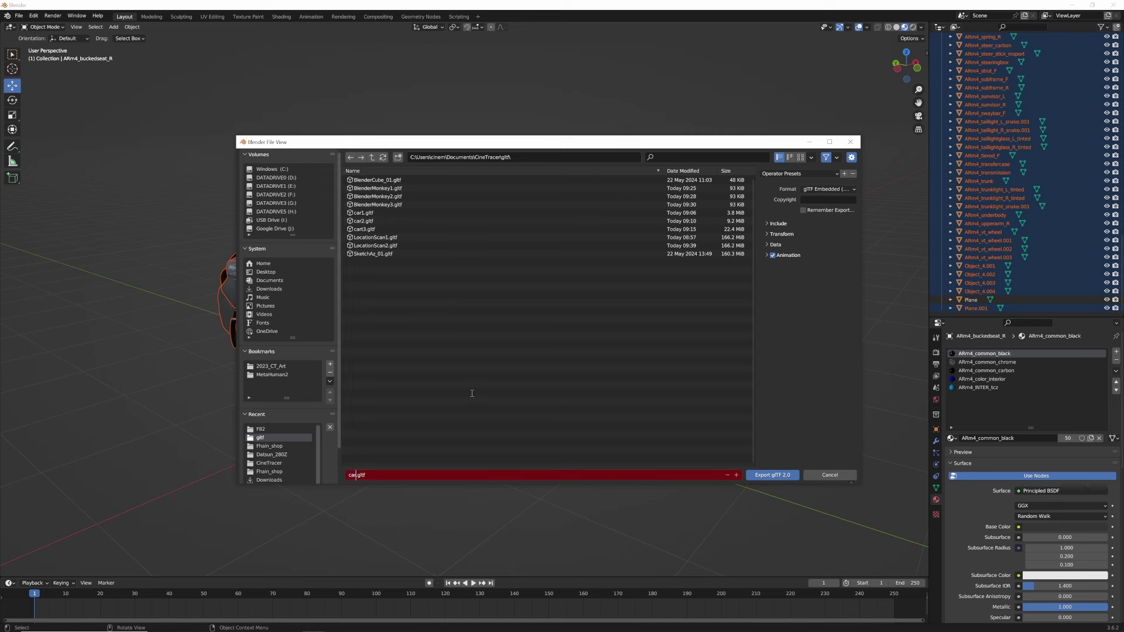
{"action": "type", "text": "ar5"}
{"action": "left_click", "coordinate": [761, 475]}
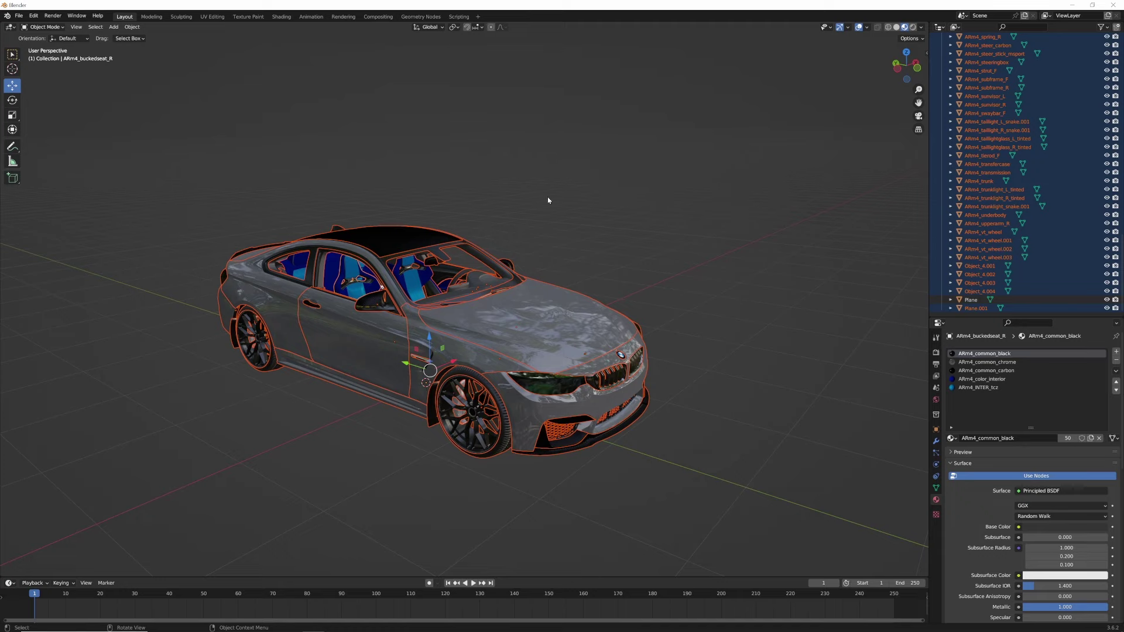
- Deselect the car, switch to CineTracer and import car5.gltf into Scene_0
{"action": "left_click", "coordinate": [570, 211]}
{"action": "key", "text": "alt+Tab"}
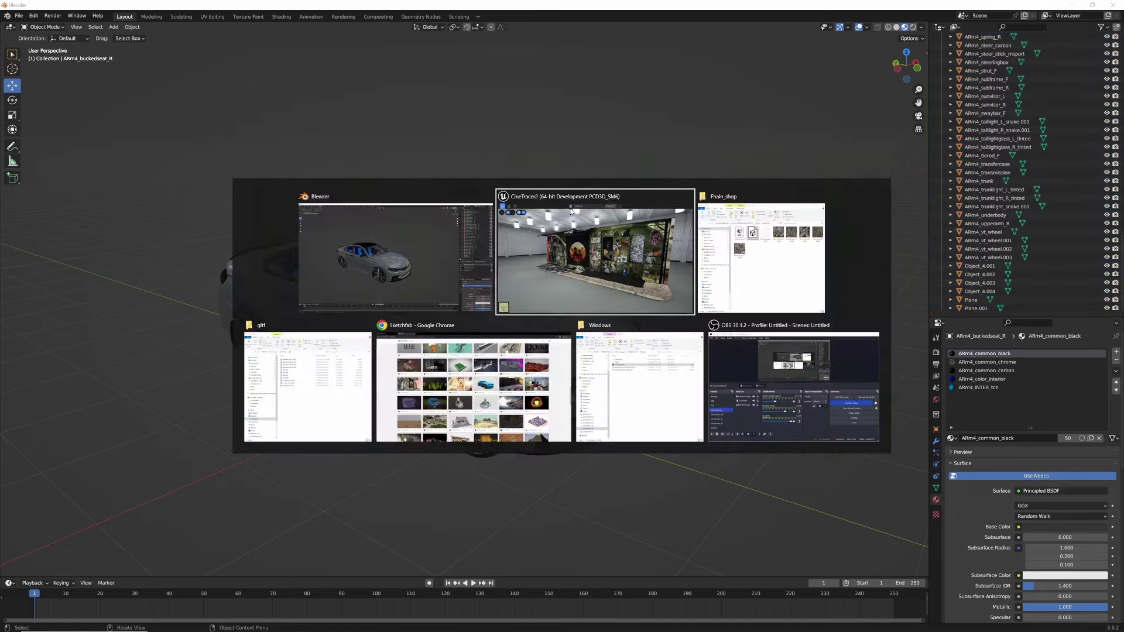
{"action": "key", "text": "s"}
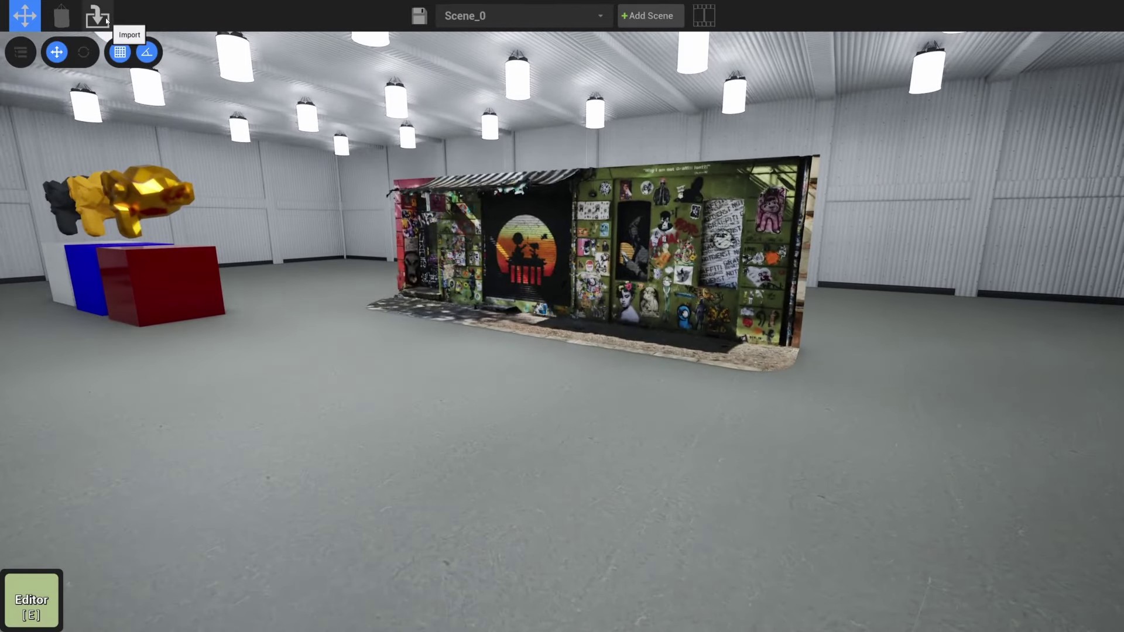
{"action": "left_click", "coordinate": [98, 17]}
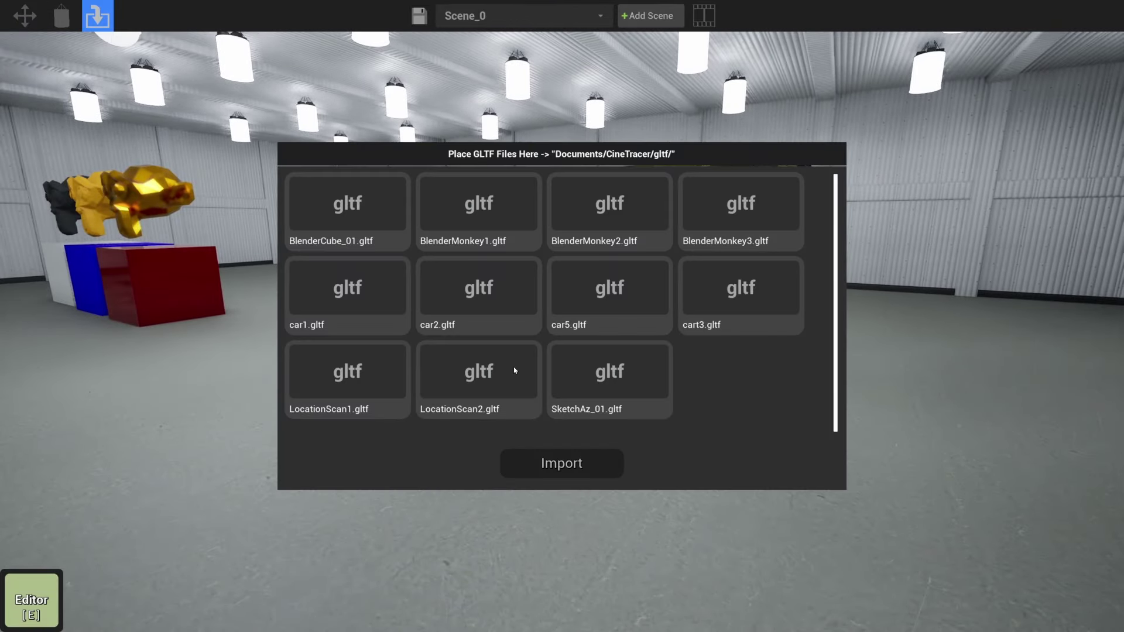
{"action": "left_click", "coordinate": [613, 319]}
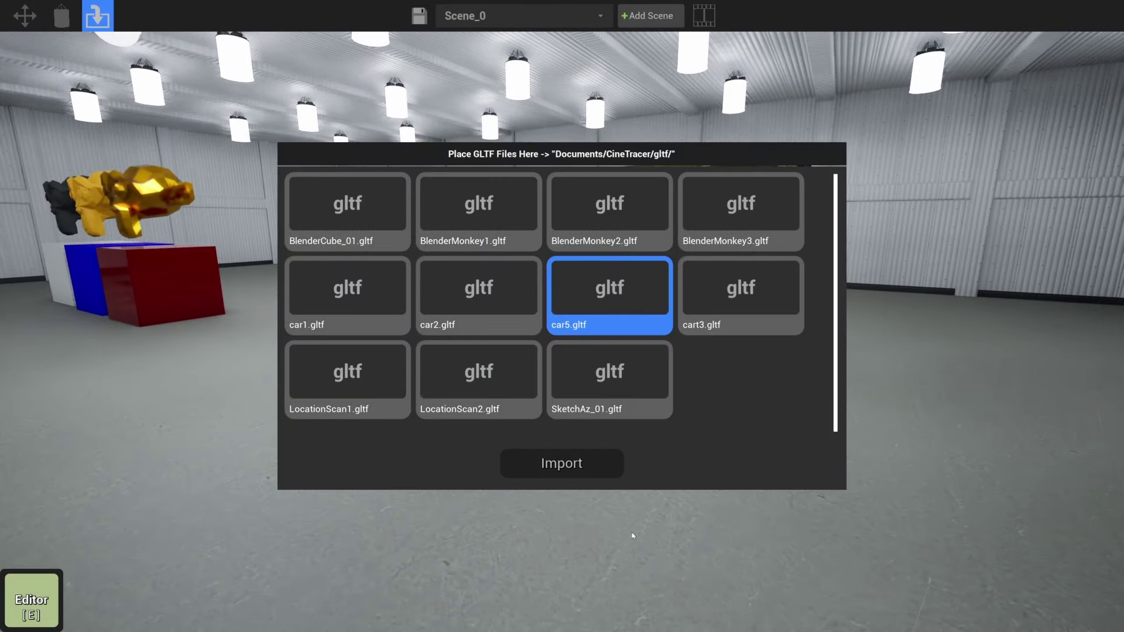
{"action": "right_click_drag", "start_coordinate": [660, 559], "coordinate": [814, 559]}
{"action": "right_click_drag", "start_coordinate": [726, 559], "coordinate": [694, 549]}
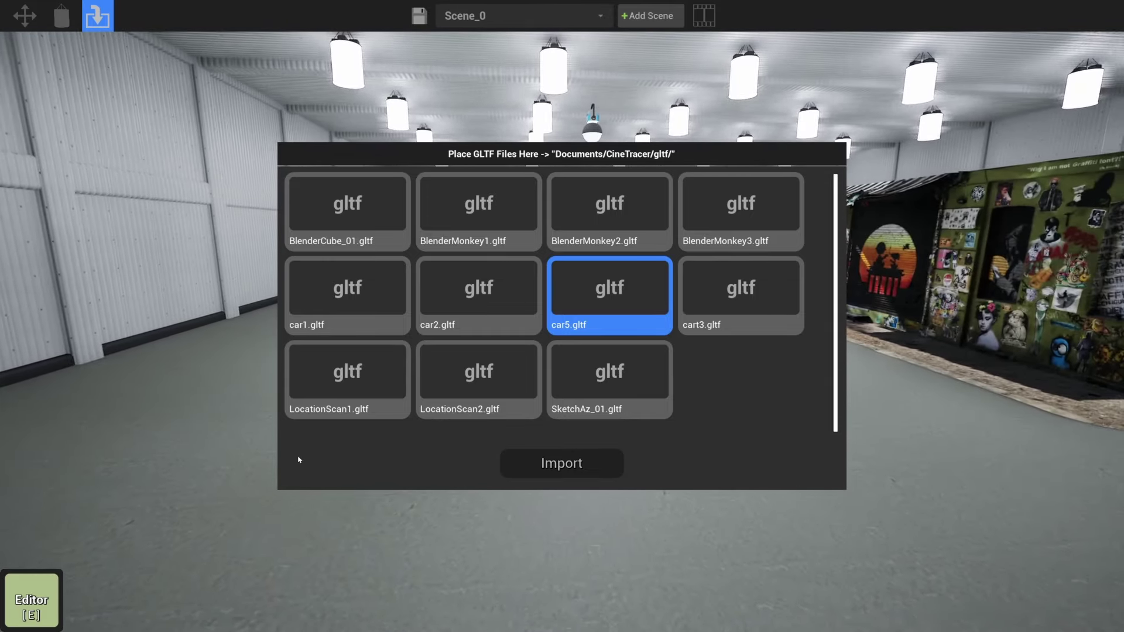
{"action": "left_click", "coordinate": [561, 473]}
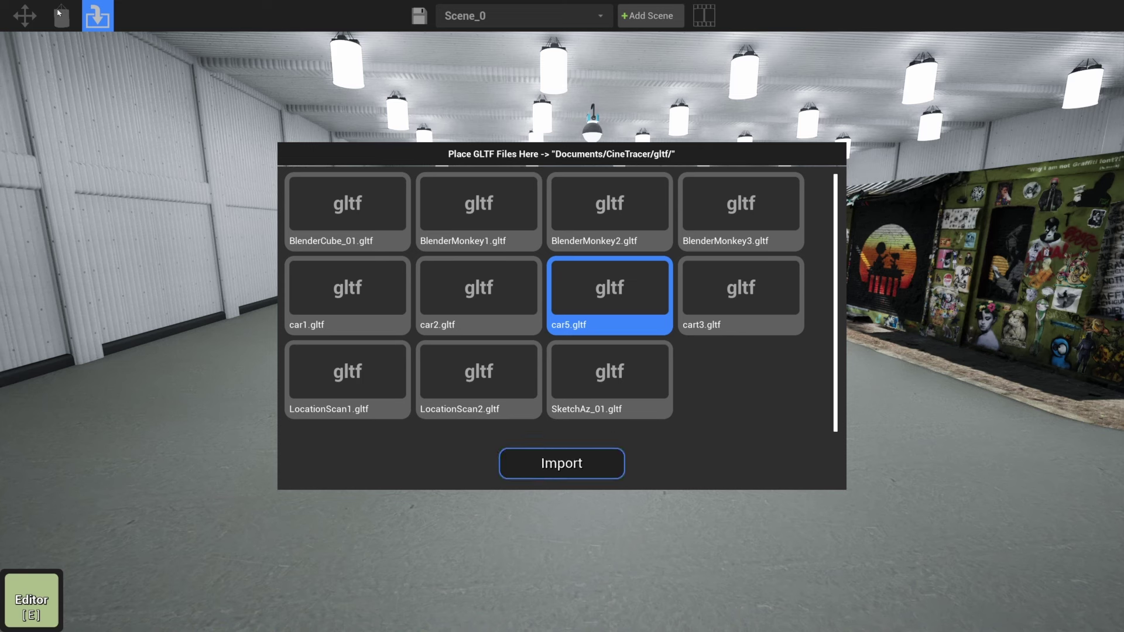
{"action": "left_click", "coordinate": [380, 590]}
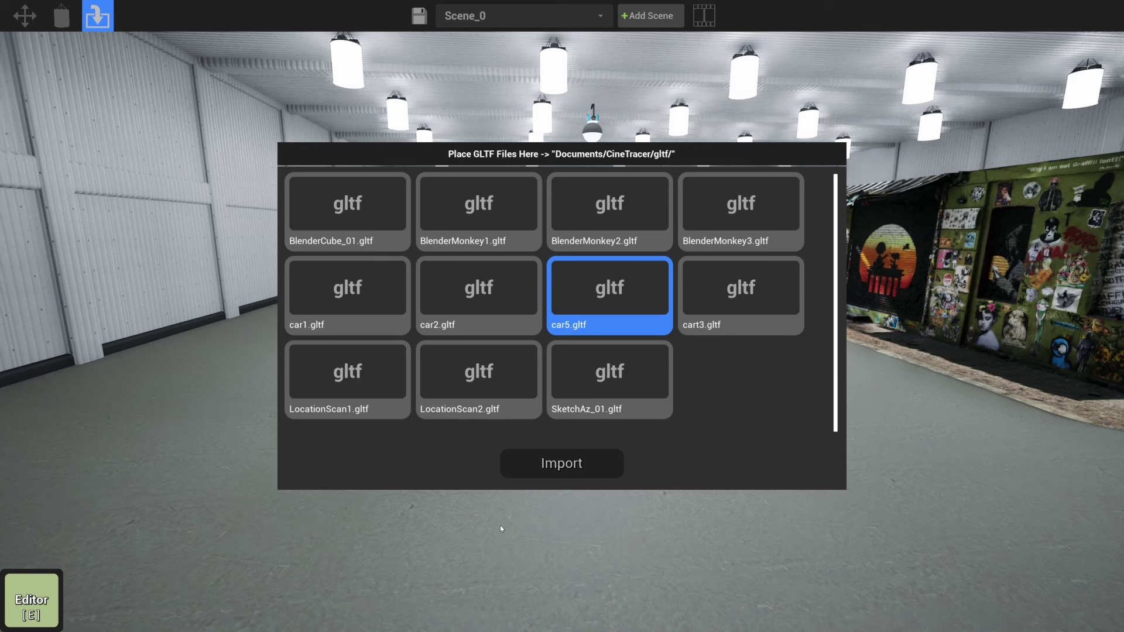
- Move the imported car across the warehouse floor to stand in front of the graffiti shop scan
{"action": "right_click_drag", "start_coordinate": [475, 533], "coordinate": [411, 500]}
{"action": "key", "text": "a"}
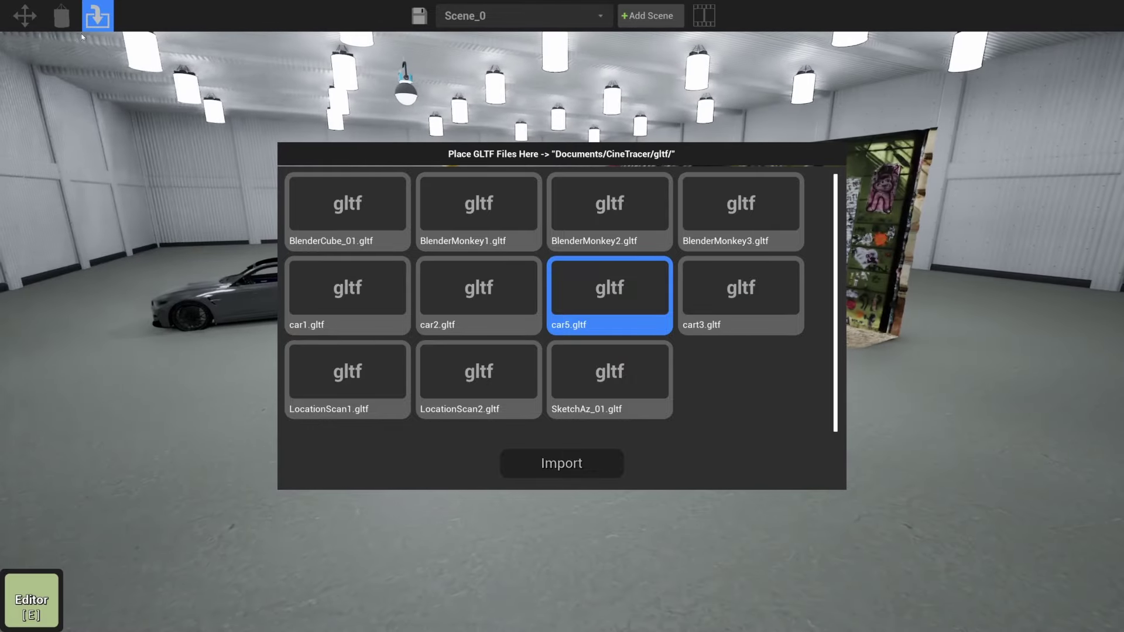
{"action": "left_click", "coordinate": [24, 16]}
{"action": "key", "text": "w"}
{"action": "right_click_drag", "start_coordinate": [489, 359], "coordinate": [482, 355]}
{"action": "left_click", "coordinate": [484, 358]}
{"action": "scroll", "coordinate": [723, 310], "scroll_direction": "down", "scroll_amount": 6}
{"action": "left_click_drag", "start_coordinate": [482, 355], "coordinate": [727, 267]}
{"action": "left_click", "coordinate": [412, 250]}
{"action": "right_click_drag", "start_coordinate": [412, 249], "coordinate": [405, 247]}
{"action": "left_click", "coordinate": [408, 247]}
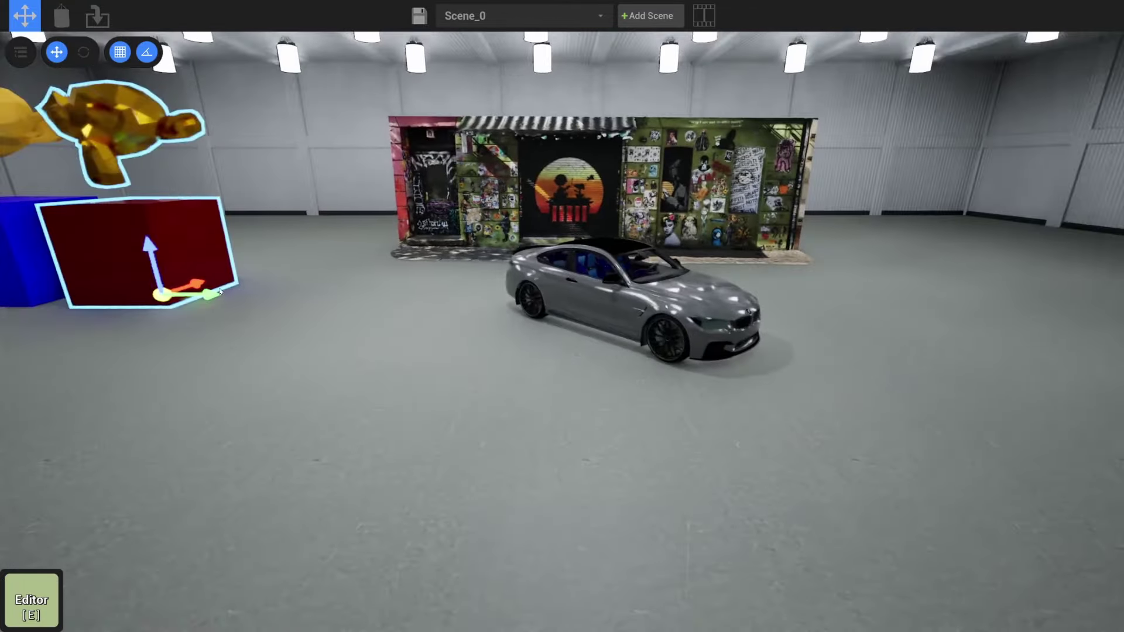
- Move the red cube and its gold monkey head to the right side of the shop scan
{"action": "left_click", "coordinate": [346, 311]}
{"action": "left_click", "coordinate": [217, 261]}
{"action": "left_click_drag", "start_coordinate": [159, 294], "coordinate": [736, 288]}
{"action": "key", "text": "d"}
{"action": "key", "text": "w"}
- Move the blue cube and its yellow monkey head to the left side of the shop scan
{"action": "right_click_drag", "start_coordinate": [755, 222], "coordinate": [426, 254]}
{"action": "left_click", "coordinate": [252, 235]}
{"action": "key", "text": "w"}
{"action": "right_click_drag", "start_coordinate": [96, 295], "coordinate": [207, 296]}
{"action": "left_click_drag", "start_coordinate": [95, 295], "coordinate": [418, 265]}
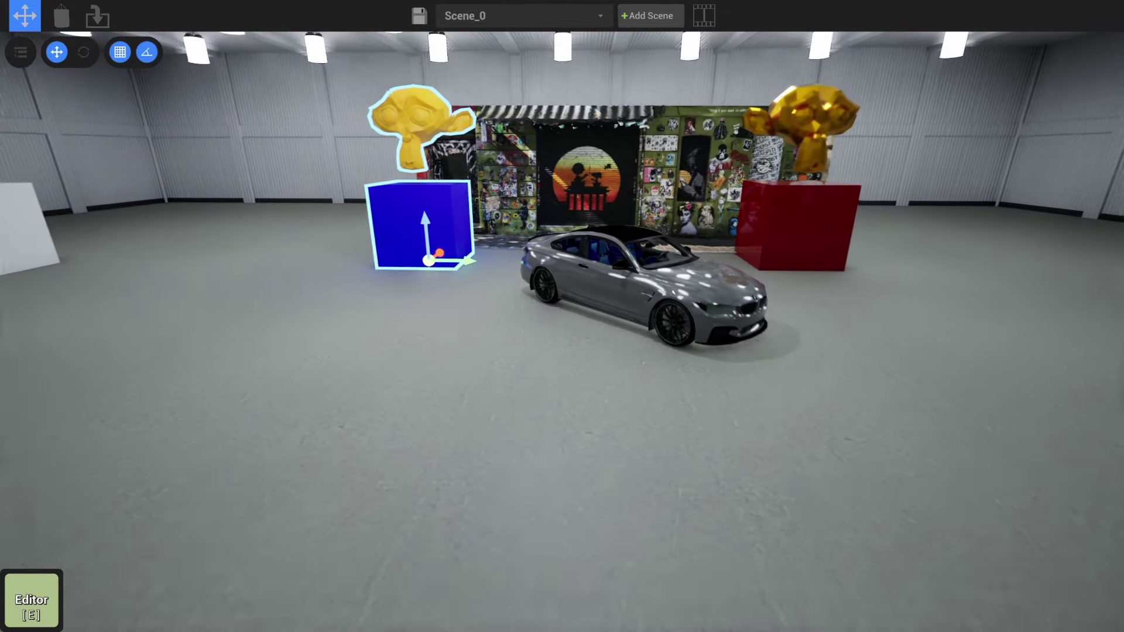
{"action": "key", "text": "a"}
{"action": "key", "text": "d"}
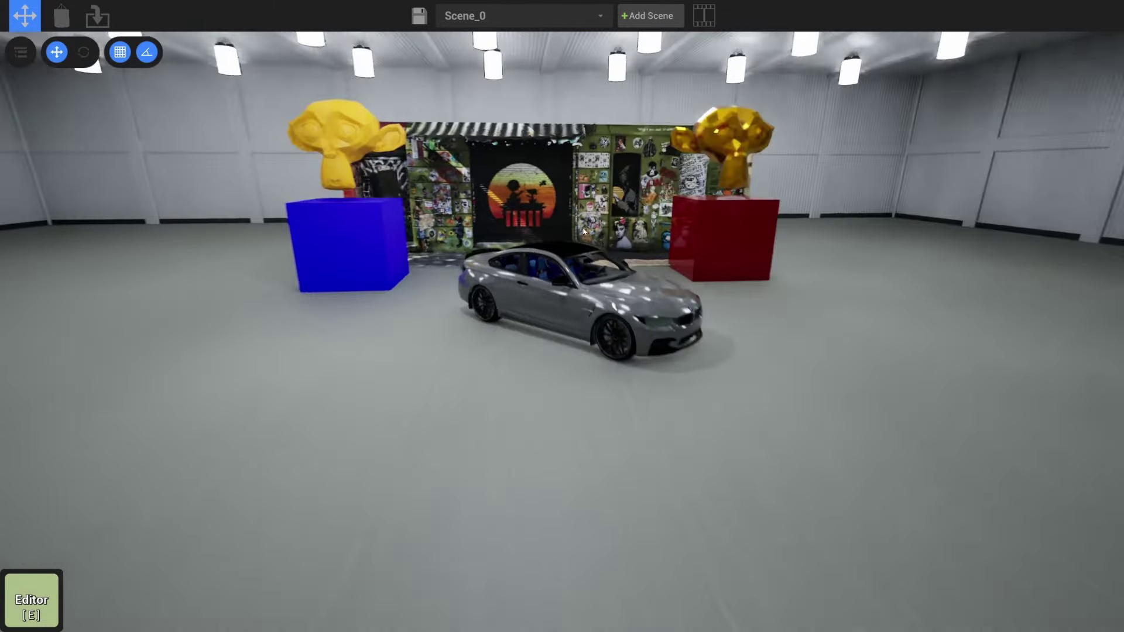
- Shift the car slightly towards the blue cube so it stands between the two cubes
{"action": "left_click", "coordinate": [588, 368]}
{"action": "left_click_drag", "start_coordinate": [589, 370], "coordinate": [538, 350]}
{"action": "key", "text": "s"}
{"action": "right_click_drag", "start_coordinate": [537, 349], "coordinate": [550, 333]}
{"action": "key", "text": "w"}
{"action": "key", "text": "q"}
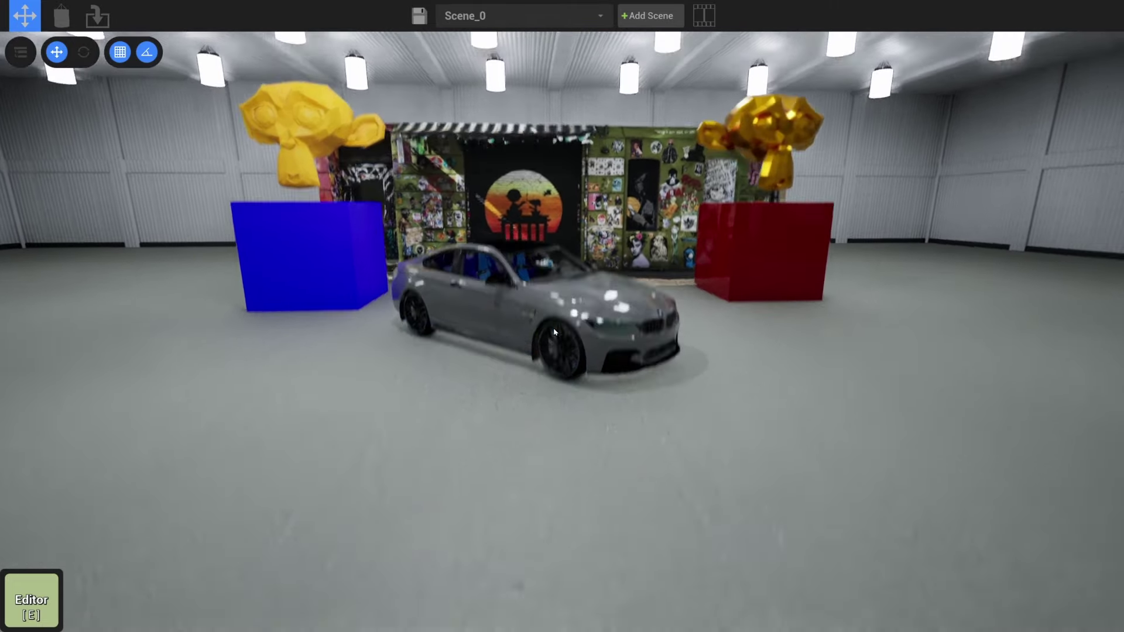
{"action": "key", "text": "w"}
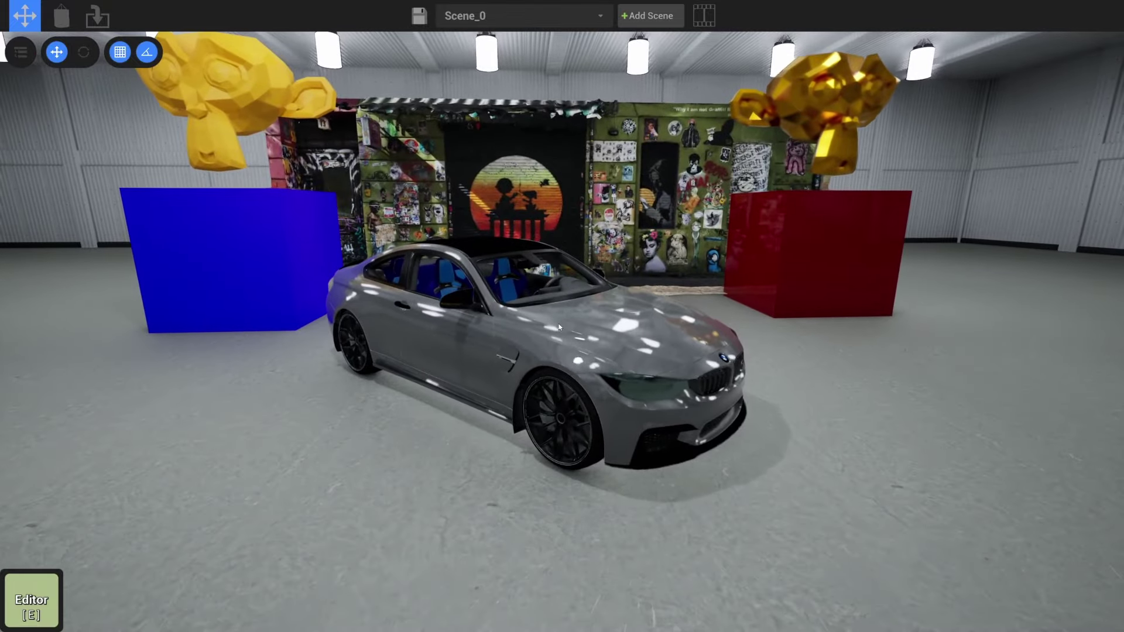
- Examine the car's body and surface reflections from several sides in the warehouse
{"action": "key", "text": "w"}
{"action": "key", "text": "a"}
{"action": "right_click_drag", "start_coordinate": [558, 324], "coordinate": [401, 312]}
{"action": "key", "text": "d"}
{"action": "key", "text": "s"}
{"action": "key", "text": "w"}
{"action": "key", "text": "d"}
{"action": "key", "text": "d"}
{"action": "key", "text": "d"}
{"action": "key", "text": "s"}
{"action": "key", "text": "s"}
{"action": "right_click_drag", "start_coordinate": [592, 327], "coordinate": [911, 328]}
{"action": "key", "text": "w"}
{"action": "key", "text": "a"}
{"action": "key", "text": "a"}
{"action": "key", "text": "a"}
{"action": "key", "text": "s"}
{"action": "key", "text": "s"}
{"action": "right_click_drag", "start_coordinate": [523, 391], "coordinate": [523, 336]}
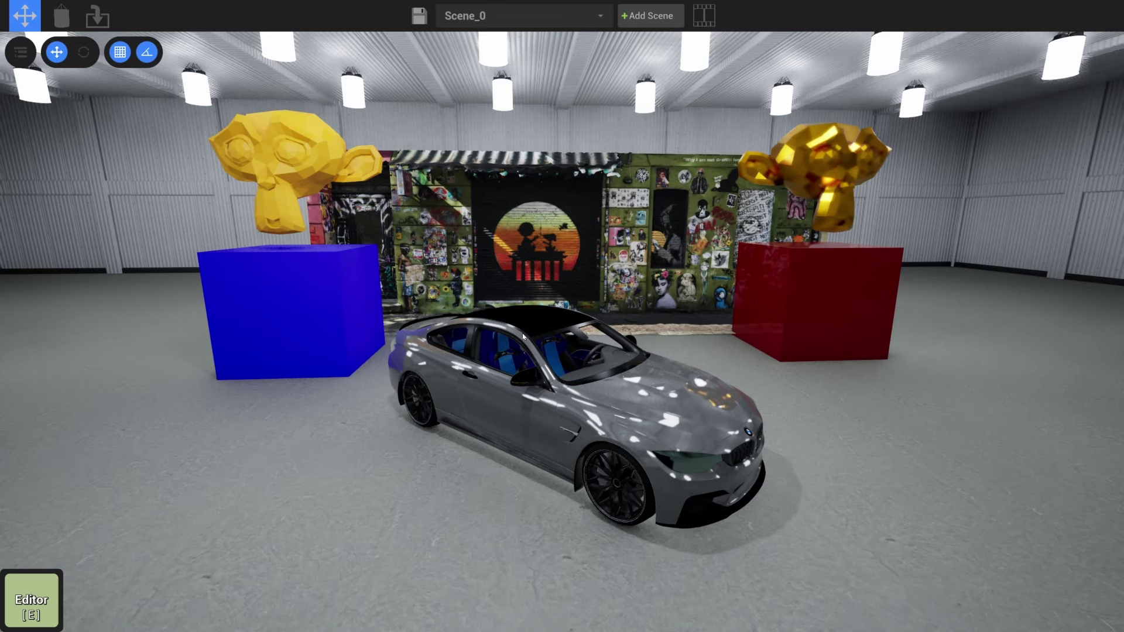
- Inspect the car's side and interior up close, and view the whole arrangement from the front
{"action": "mouse_move", "coordinate": [504, 458]}
{"action": "right_mouse_down"}
{"action": "mouse_move", "coordinate": [544, 422]}
{"action": "mouse_move", "coordinate": [535, 411]}
{"action": "mouse_move", "coordinate": [522, 458]}
{"action": "right_mouse_up"}
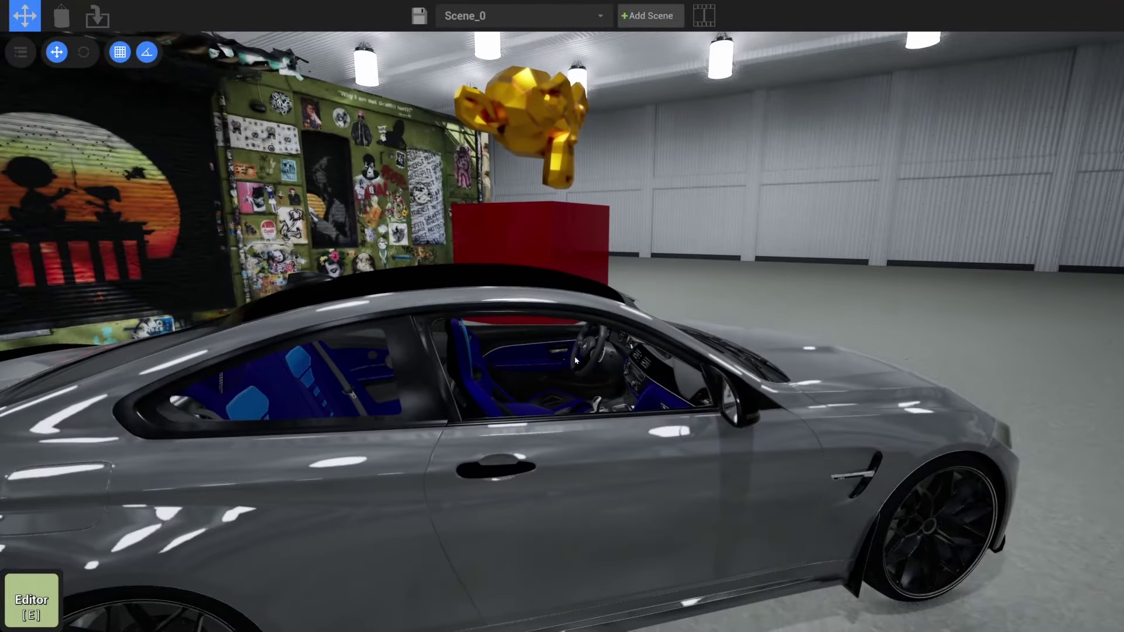
{"action": "right_click_drag", "start_coordinate": [657, 474], "coordinate": [600, 368]}
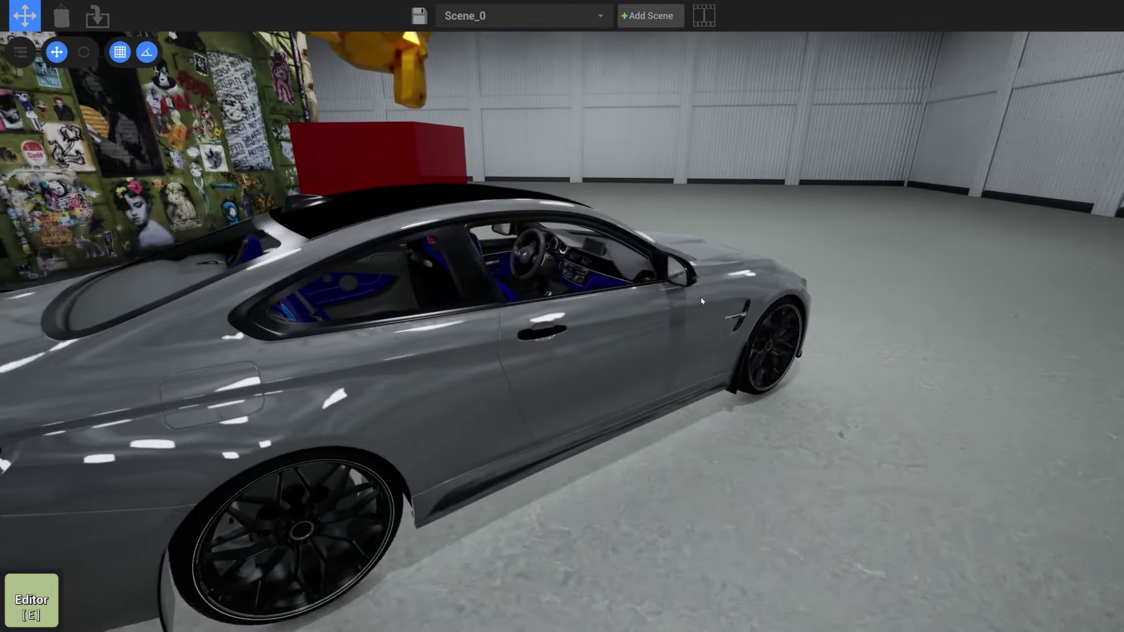
{"action": "right_click_drag", "start_coordinate": [637, 299], "coordinate": [605, 315]}
{"action": "left_click", "coordinate": [598, 358]}
{"action": "key", "text": "Escape"}
{"action": "key", "text": "s"}
{"action": "key", "text": "w"}
{"action": "key", "text": "a"}
{"action": "key", "text": "d"}
{"action": "key", "text": "s"}
{"action": "key", "text": "w"}
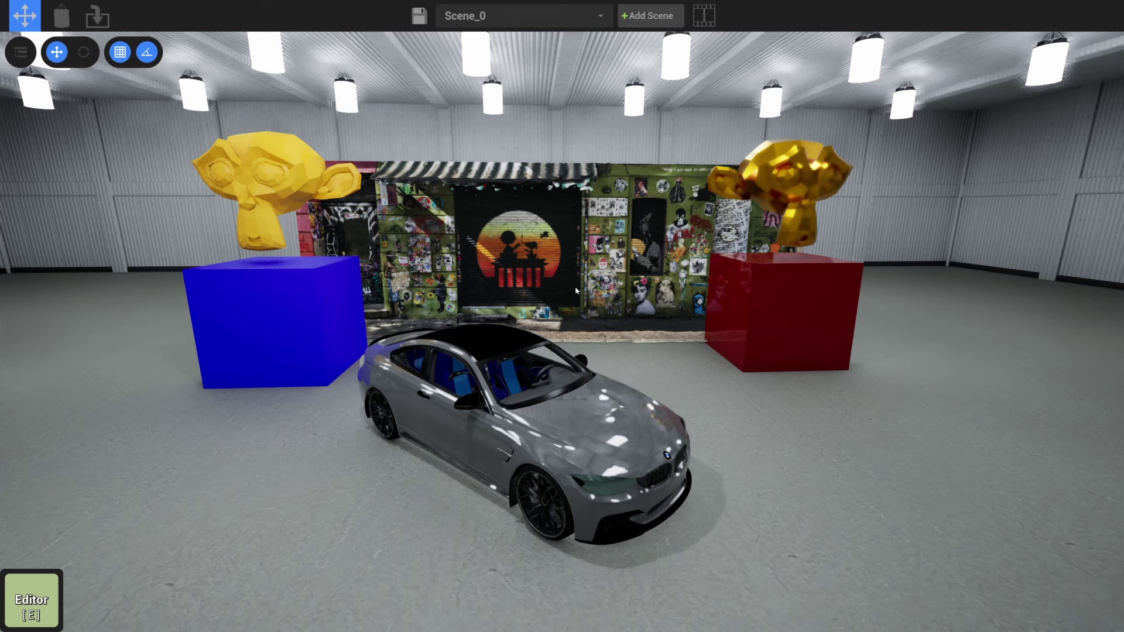
- Select the blue and red cubes with their monkey heads and examine their materials and placement around the car
{"action": "right_click_drag", "start_coordinate": [624, 361], "coordinate": [609, 413]}
{"action": "key", "text": "w"}
{"action": "key", "text": "s"}
{"action": "right_click_drag", "start_coordinate": [590, 352], "coordinate": [591, 357]}
{"action": "right_click_drag", "start_coordinate": [542, 417], "coordinate": [497, 387]}
{"action": "key", "text": "w"}
{"action": "key", "text": "a"}
{"action": "left_click", "coordinate": [407, 195]}
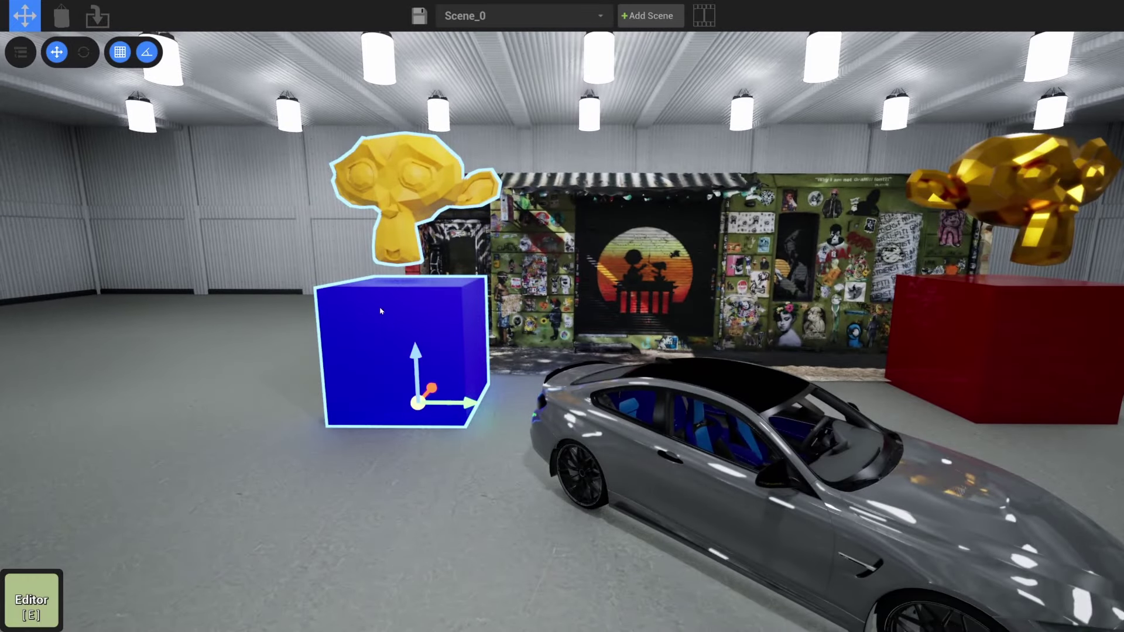
{"action": "key", "text": "d"}
{"action": "right_click_drag", "start_coordinate": [530, 281], "coordinate": [205, 316]}
{"action": "left_click", "coordinate": [326, 311]}
{"action": "key", "text": "d"}
{"action": "right_click_drag", "start_coordinate": [697, 327], "coordinate": [673, 359]}
{"action": "left_click", "coordinate": [623, 334]}
{"action": "key", "text": "d"}
{"action": "left_click_drag", "start_coordinate": [674, 358], "coordinate": [515, 342]}
{"action": "left_click", "coordinate": [640, 365]}
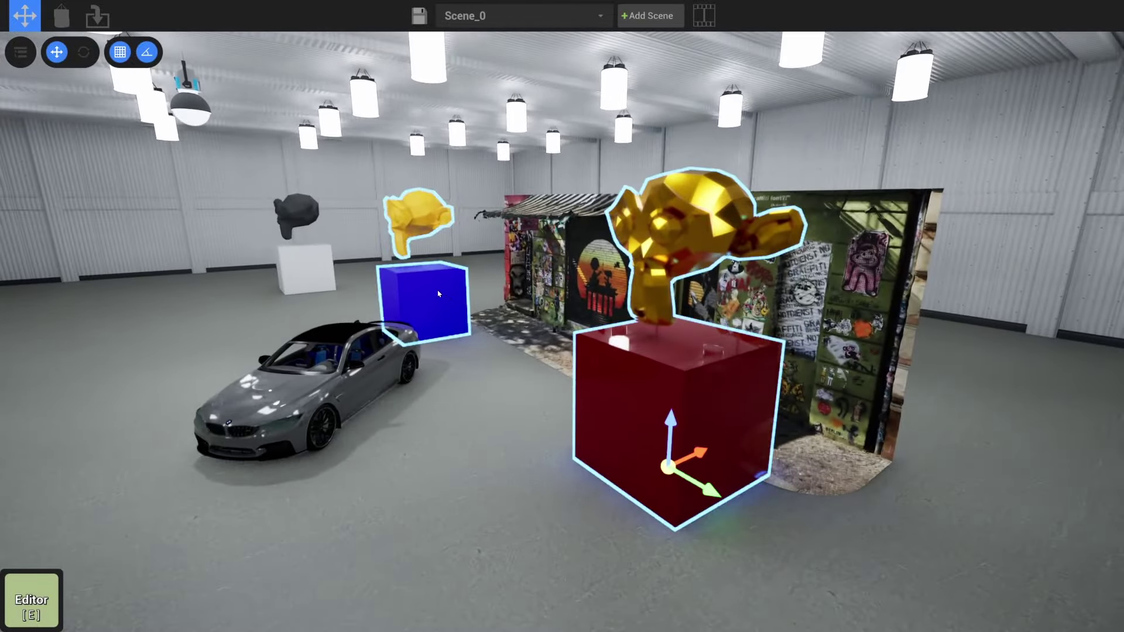
{"action": "right_click_drag", "start_coordinate": [630, 361], "coordinate": [855, 351]}
{"action": "key", "text": "a"}
{"action": "key", "text": "s"}
{"action": "key", "text": "w"}
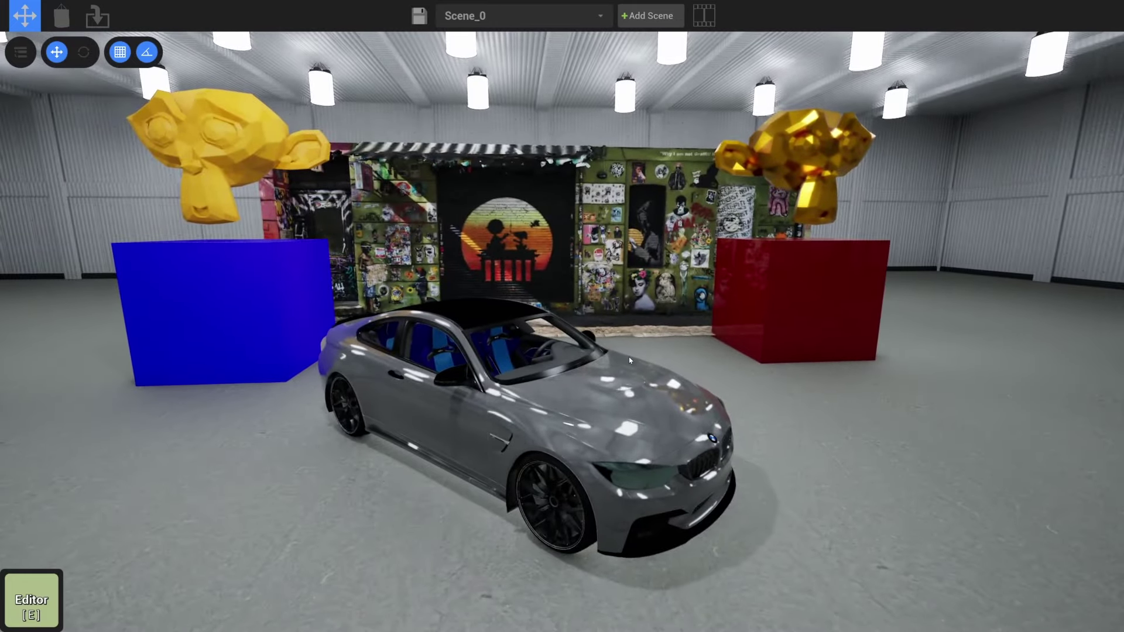